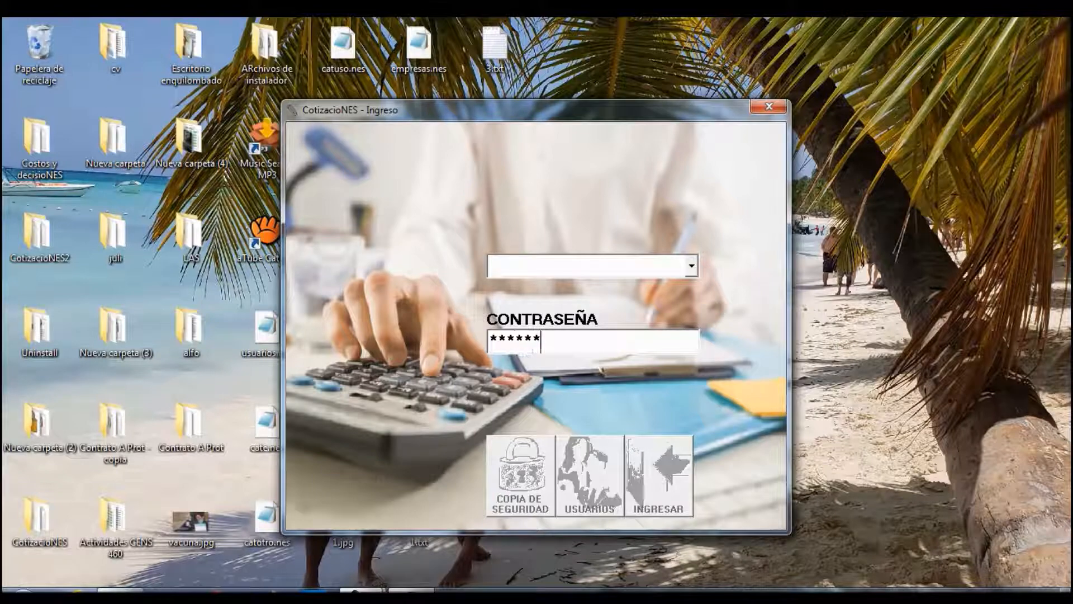
# - Log in to CotizacioNES with the account password
pyautogui.write('****')
pyautogui.press('BackSpace')
pyautogui.press('BackSpace')
pyautogui.press('BackSpace')
pyautogui.press('BackSpace')
pyautogui.press('BackSpace')
pyautogui.press('BackSpace')
pyautogui.press('BackSpace')
pyautogui.press('BackSpace')
pyautogui.press('BackSpace')
pyautogui.press('BackSpace')
pyautogui.press('BackSpace')
pyautogui.press('BackSpace')
pyautogui.press('BackSpace')
pyautogui.press('BackSpace')
pyautogui.press('BackSpace')
pyautogui.write('*************')
pyautogui.press('Return')
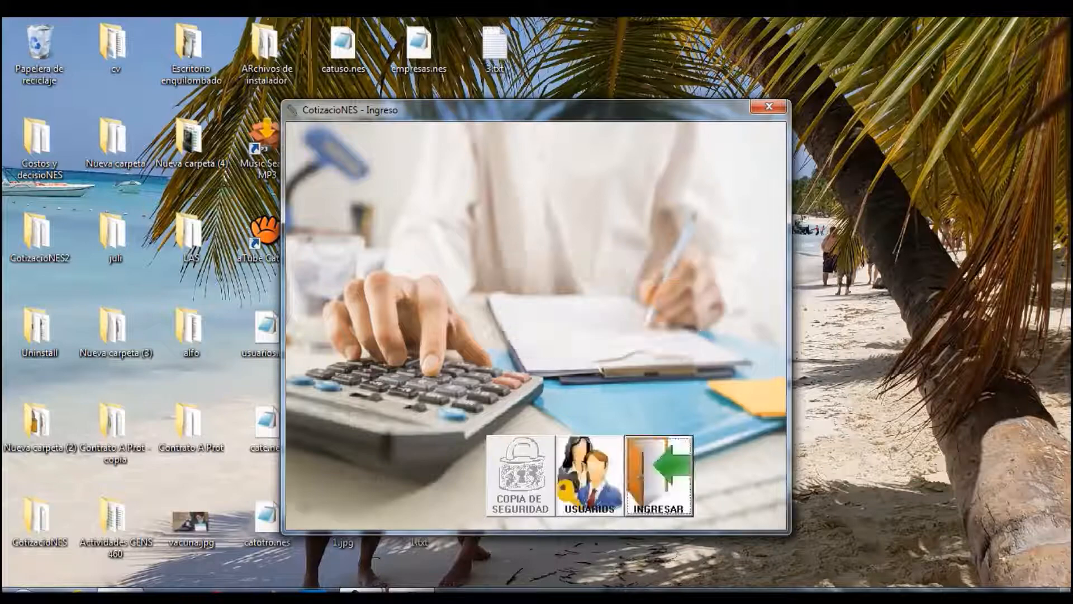
# - Add a new user with ES ADMINISTRADOR ticked, then close Perfil de Usuarios and the login window
pyautogui.click(589, 475)
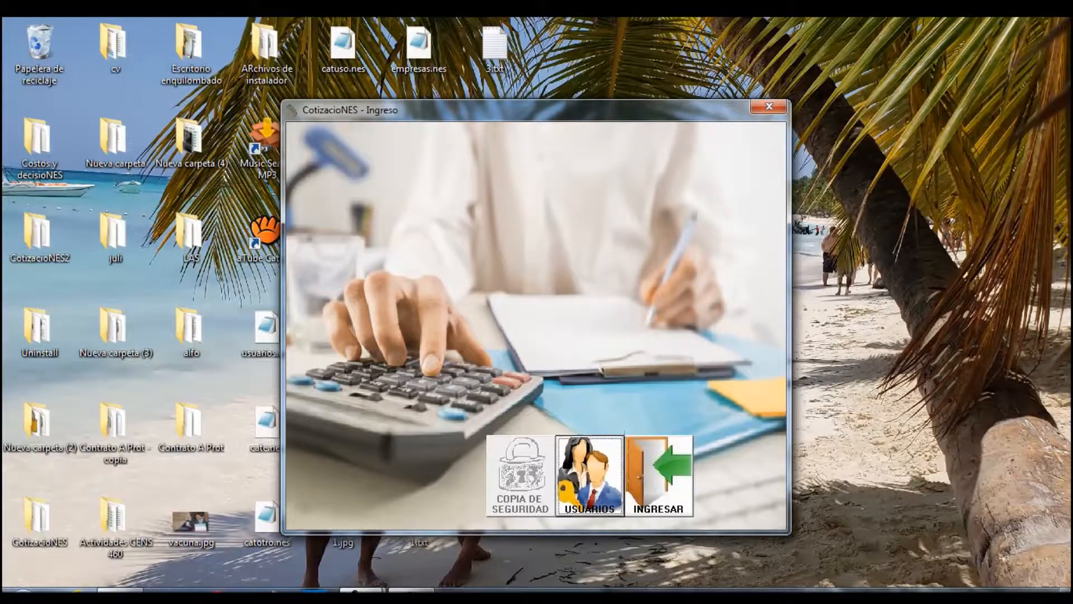
pyautogui.write('r')
pyautogui.write('ESTOR')
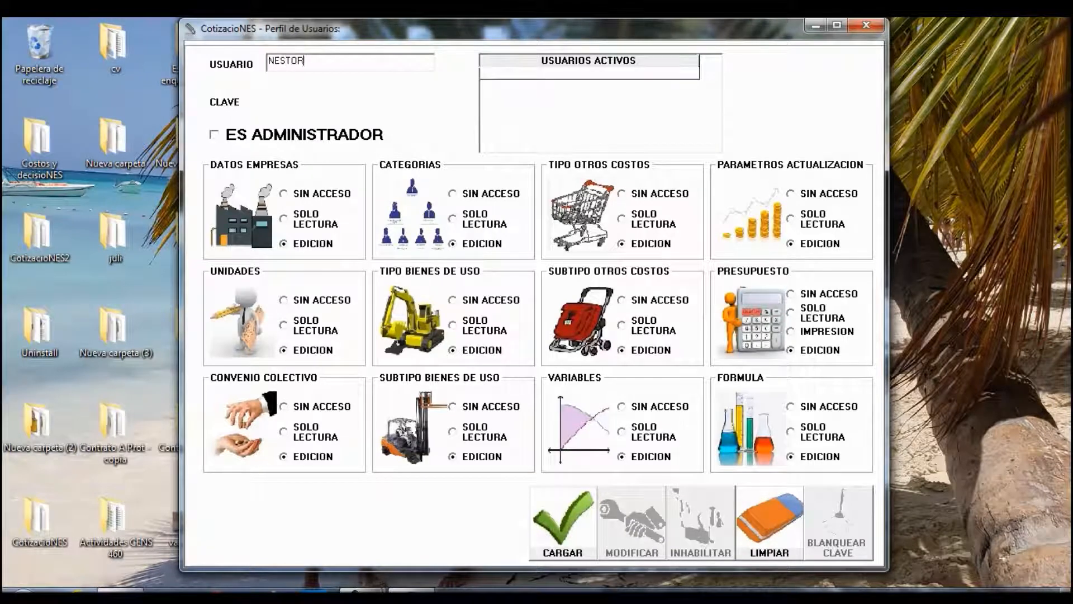
pyautogui.click(217, 136)
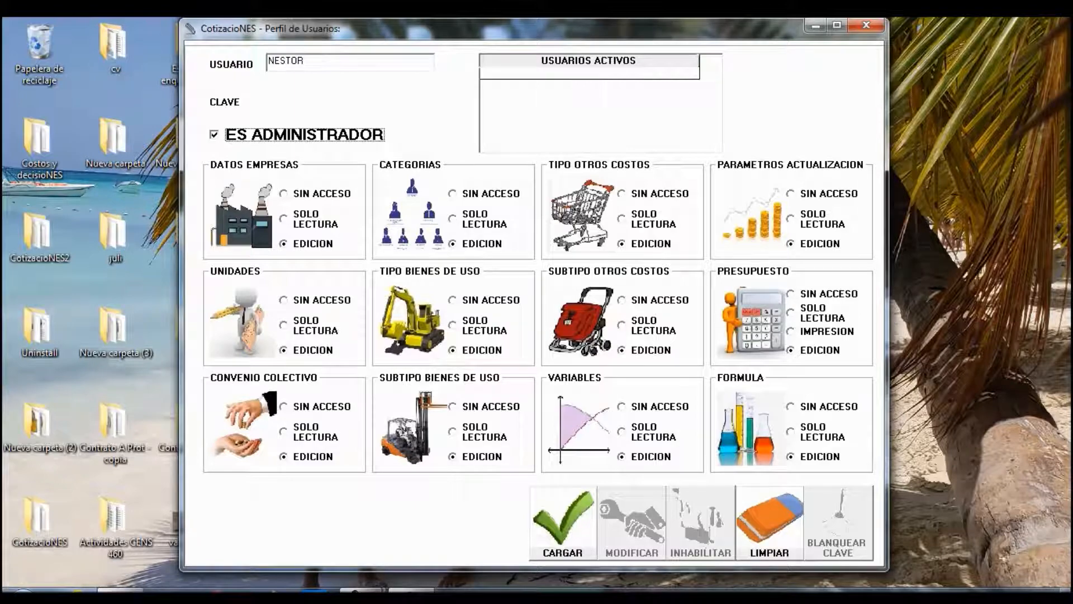
pyautogui.click(563, 523)
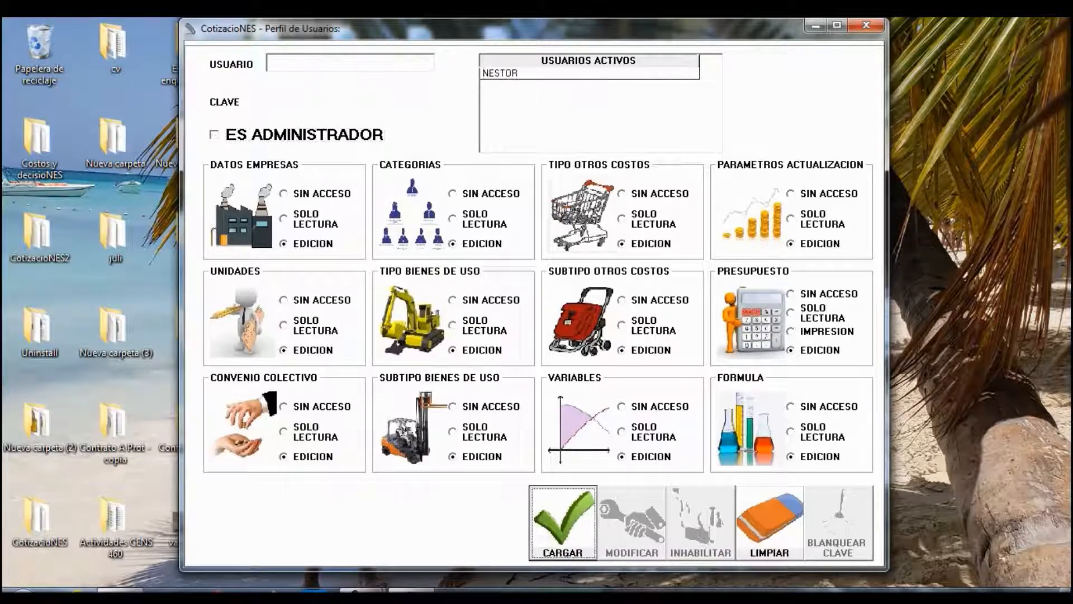
pyautogui.click(866, 25)
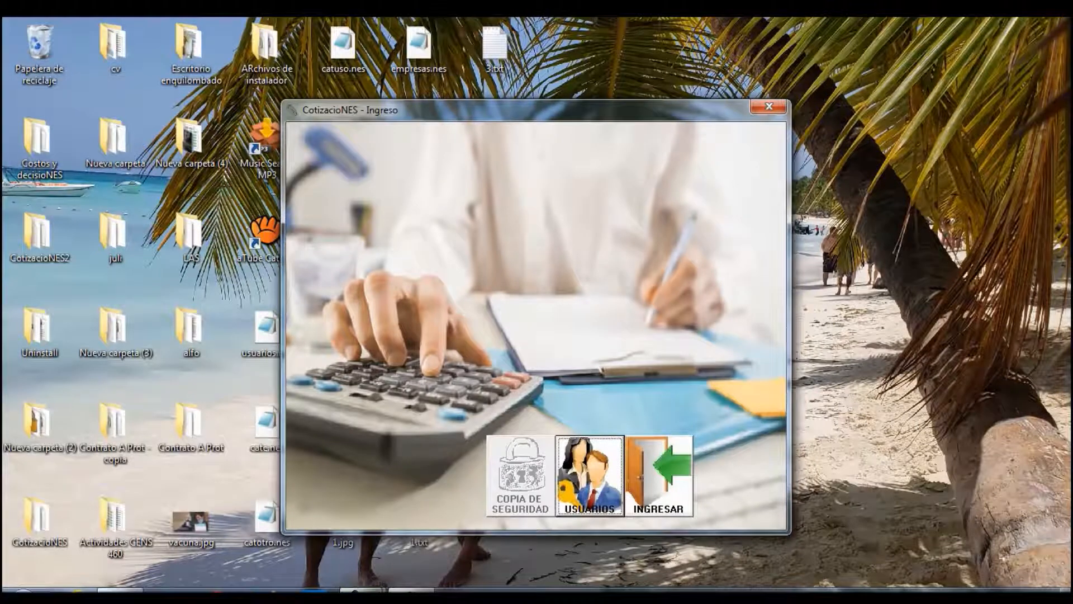
pyautogui.click(769, 106)
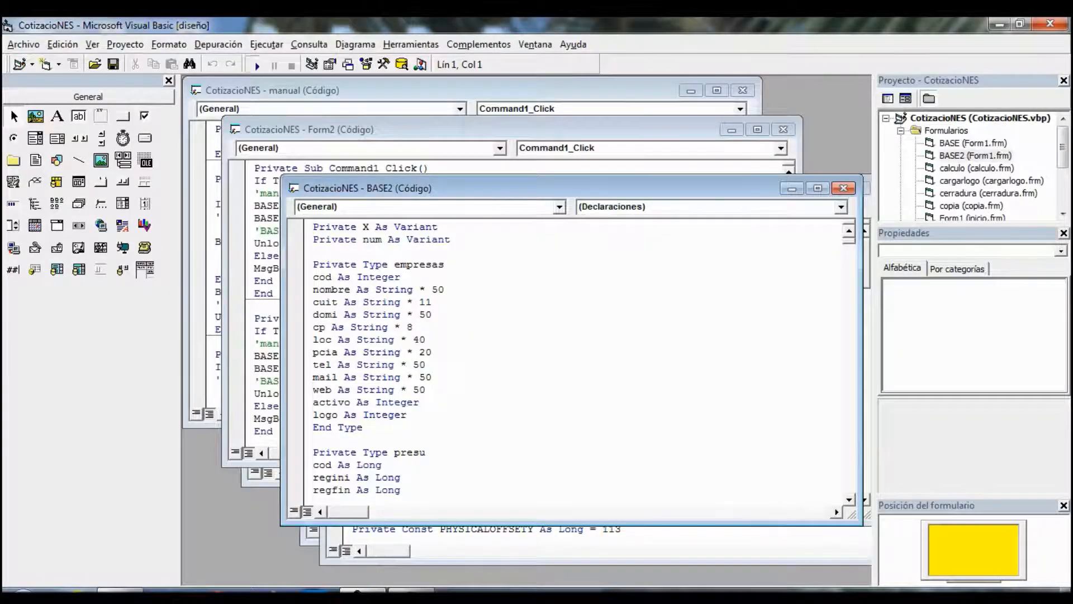
# - Run the project with F5, minimize the Visual Basic editor and drop down the login user list
pyautogui.press('F5')
pyautogui.click(1000, 24)
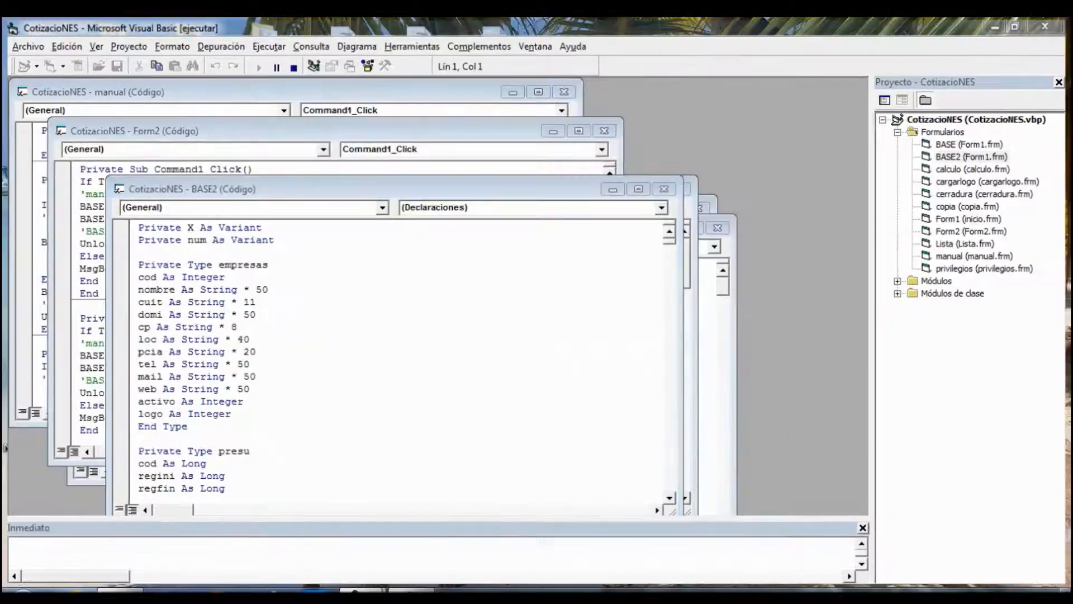
pyautogui.click(692, 266)
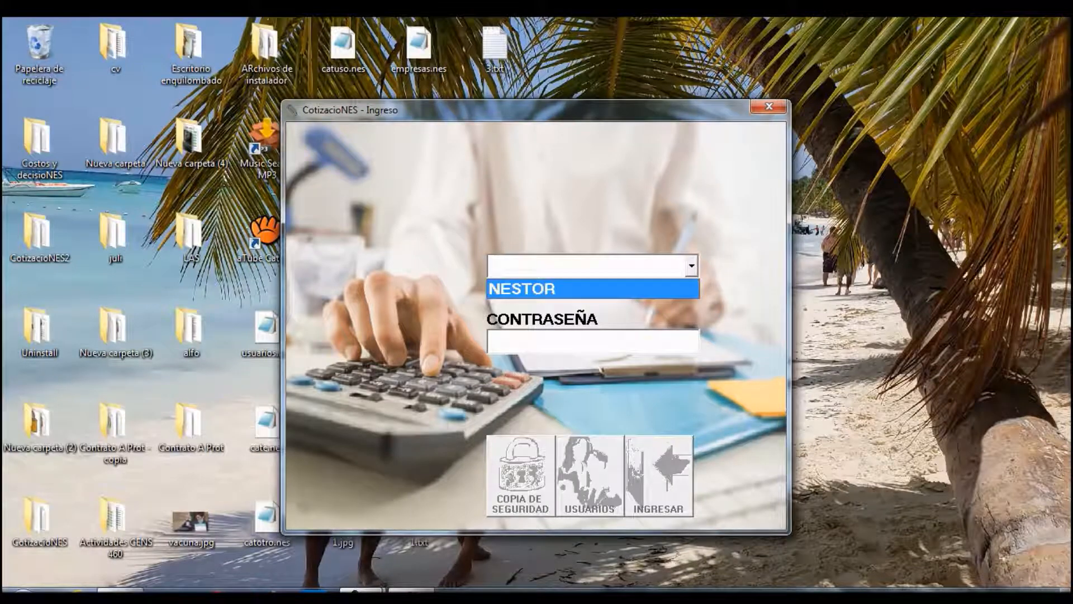
# - Select the new user and create their password, entering it twice to confirm
pyautogui.click(593, 289)
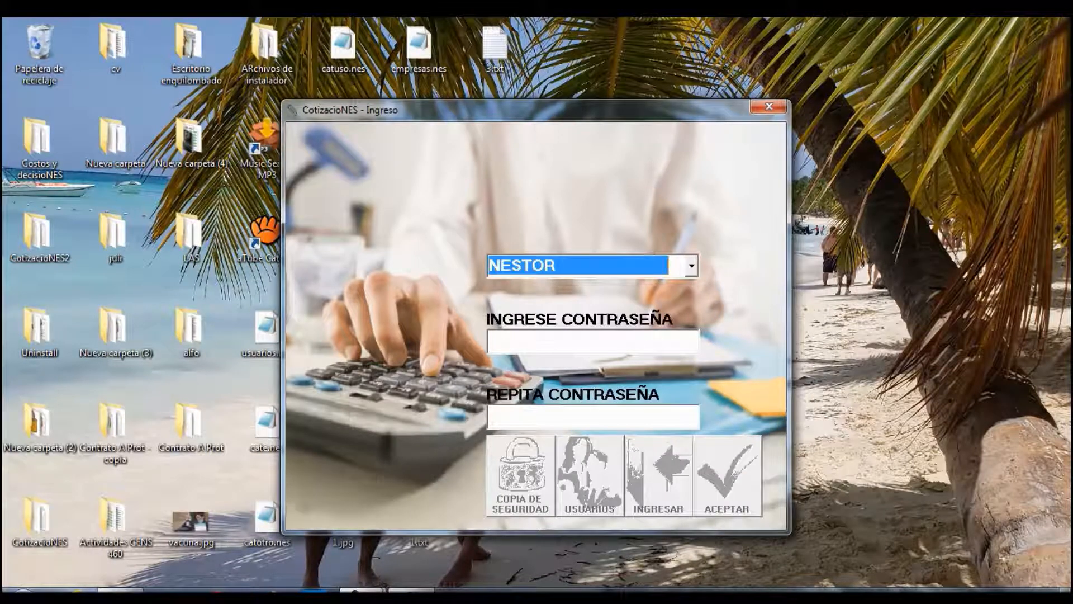
pyautogui.click(592, 342)
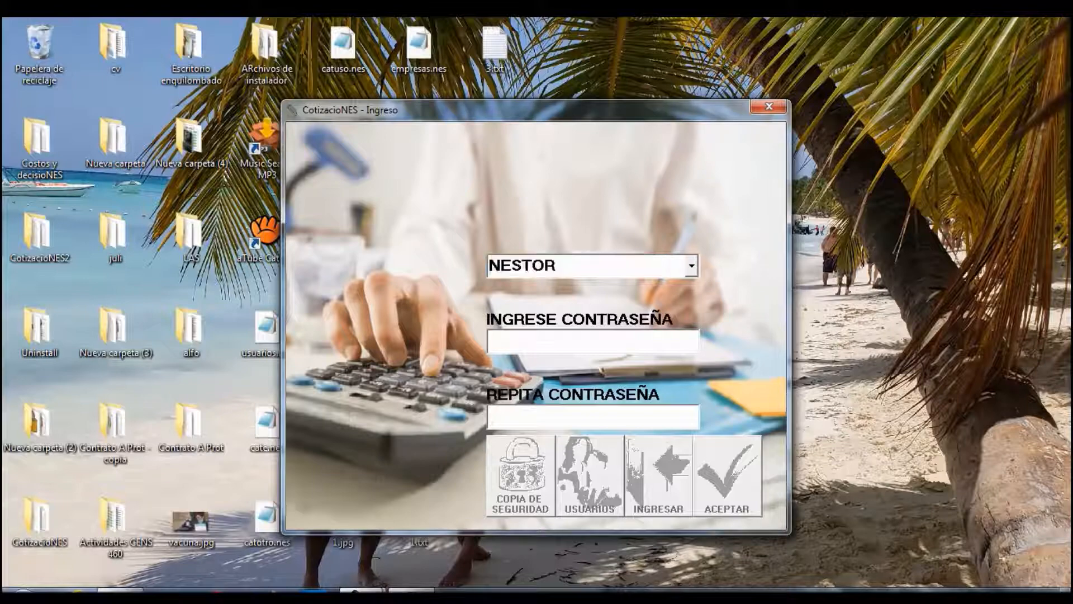
pyautogui.write('****')
pyautogui.click(593, 417)
pyautogui.write('****')
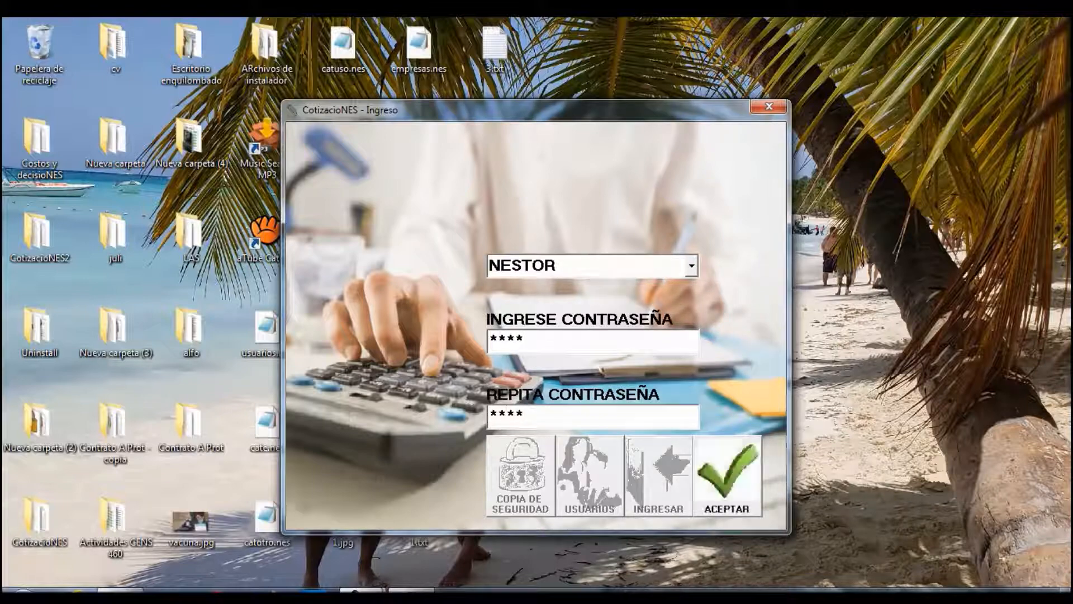
pyautogui.press('Return')
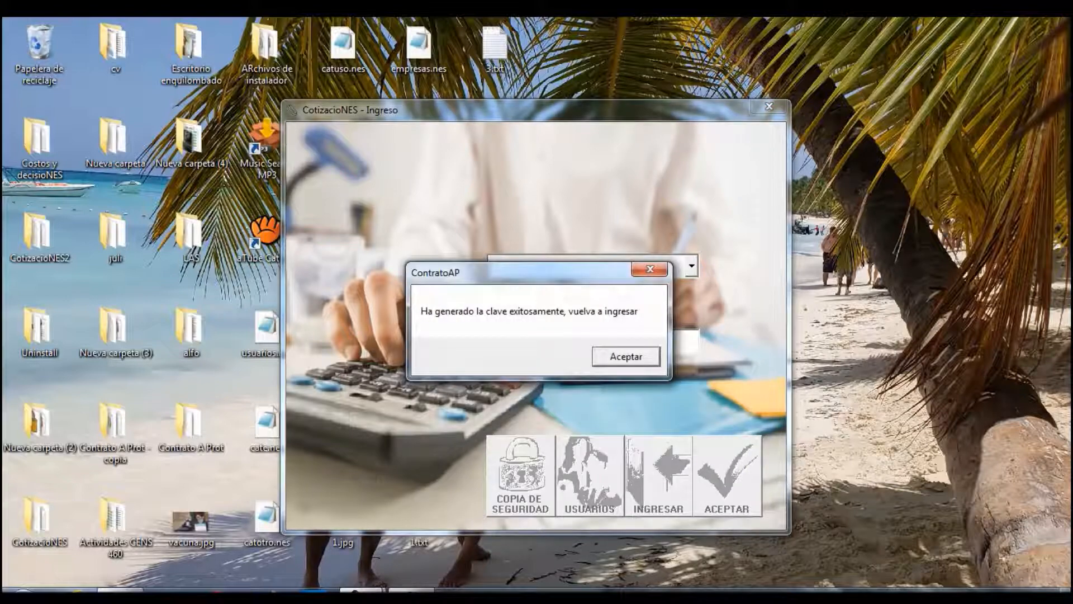
pyautogui.press('Return')
# - Log in as the new user with that password and enter the main application
pyautogui.click(692, 266)
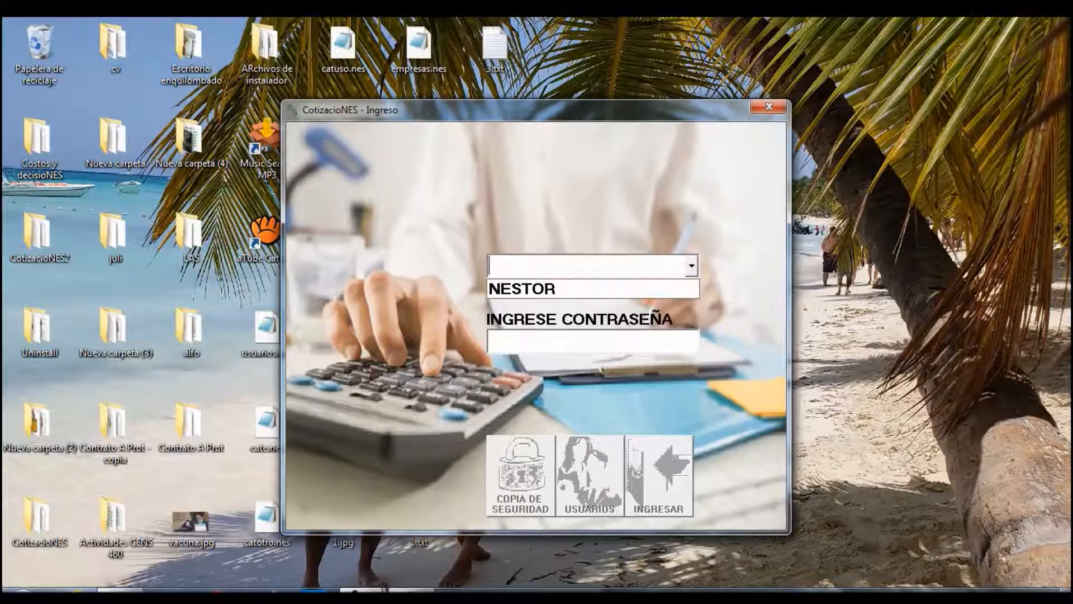
pyautogui.press('Return')
pyautogui.press('Tab')
pyautogui.write('**')
pyautogui.press('Return')
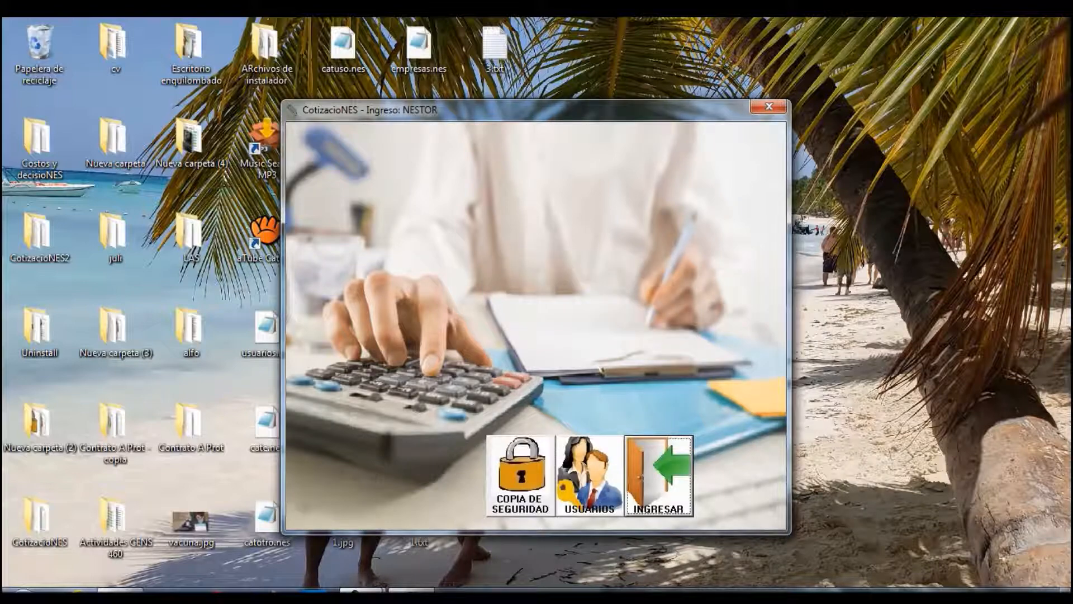
pyautogui.press('Return')
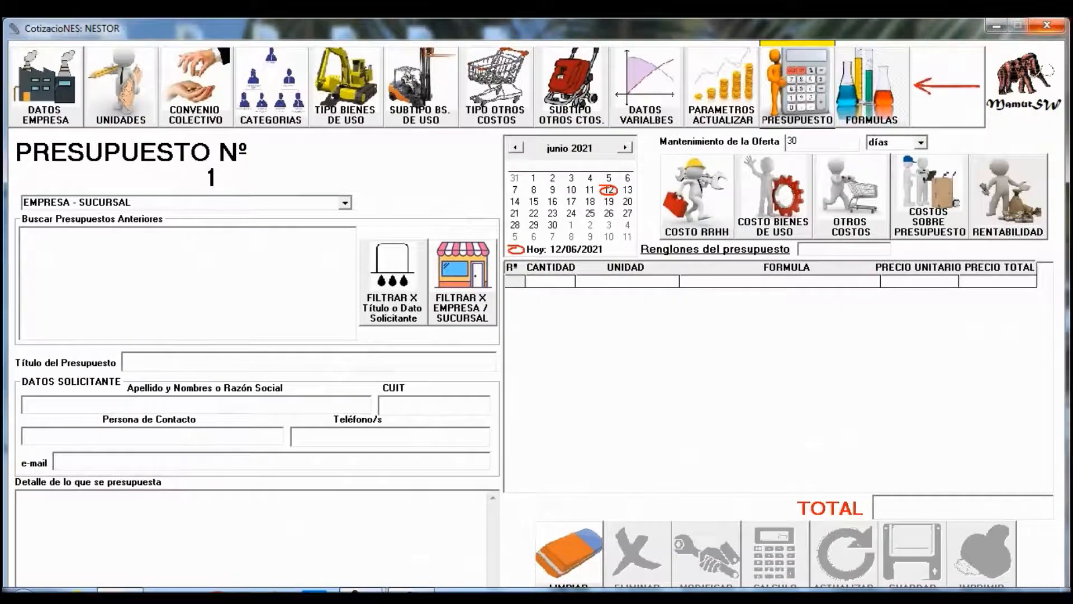
# - Close the PRESUPUESTO window and open Perfil de Usuarios from the login window
pyautogui.click(1047, 26)
pyautogui.click(590, 475)
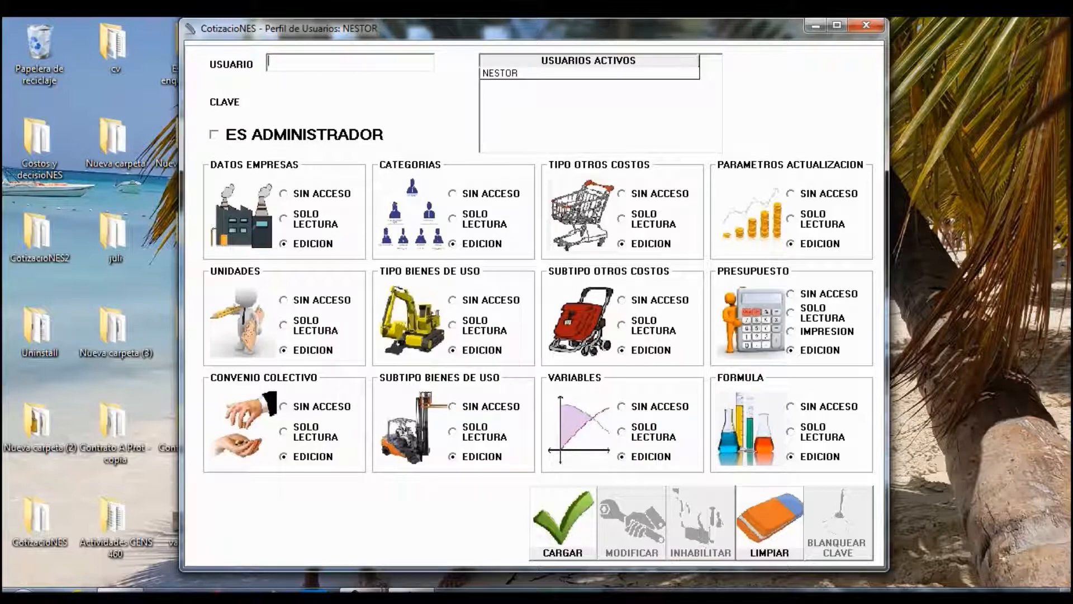
# - Close Perfil de Usuarios and enter the main application window via INGRESAR
pyautogui.click(866, 25)
pyautogui.click(660, 476)
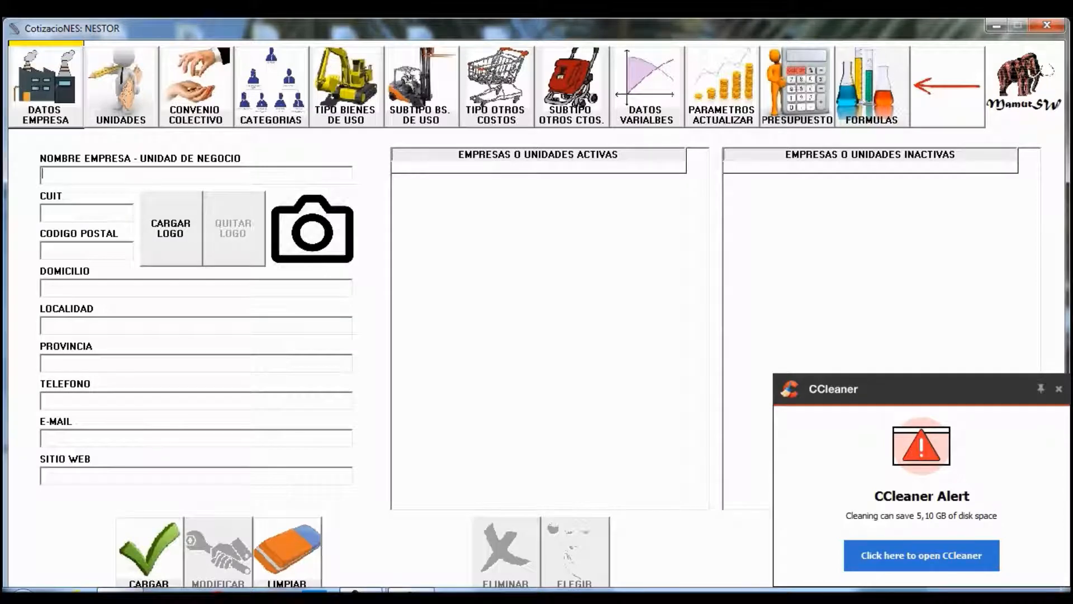
# - Enter CENS 460 as the company name, with its tax ID and postal code 8000
pyautogui.rightClick(108, 174)
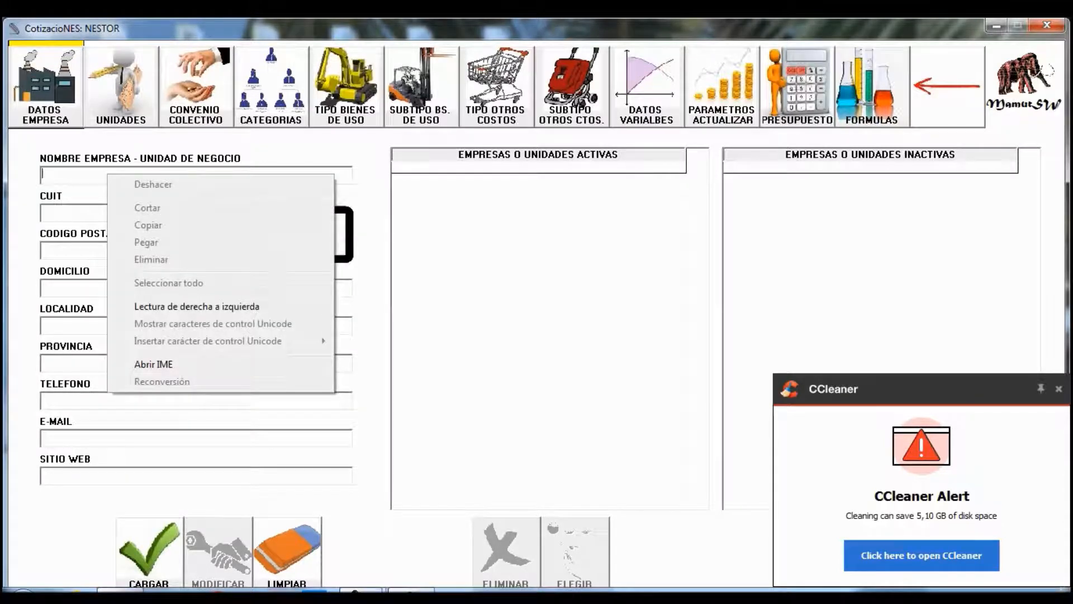
pyautogui.press('Escape')
pyautogui.write('cENS 460')
pyautogui.press('Tab')
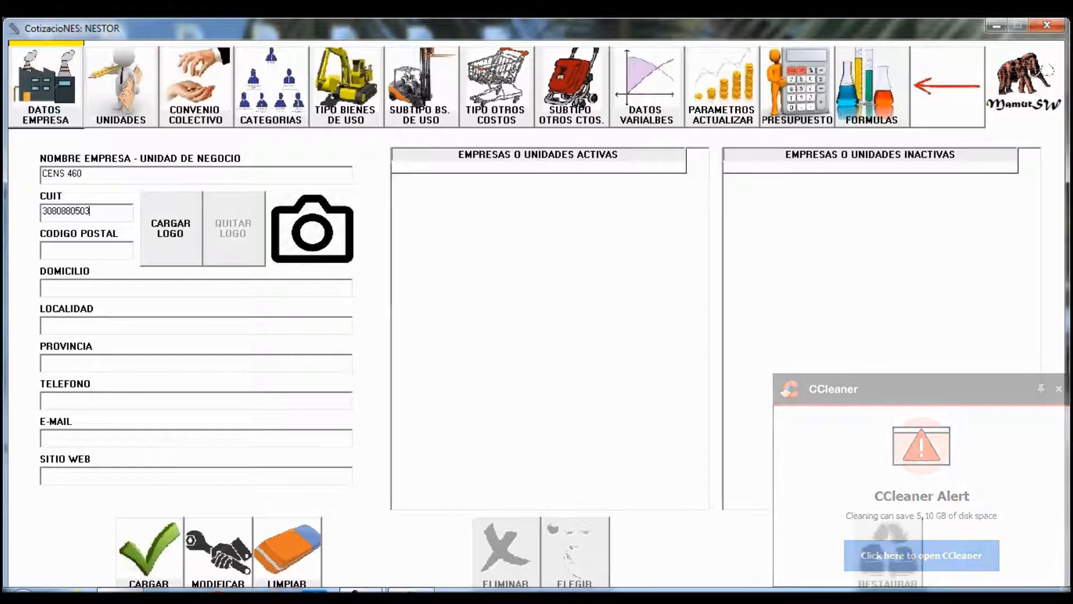
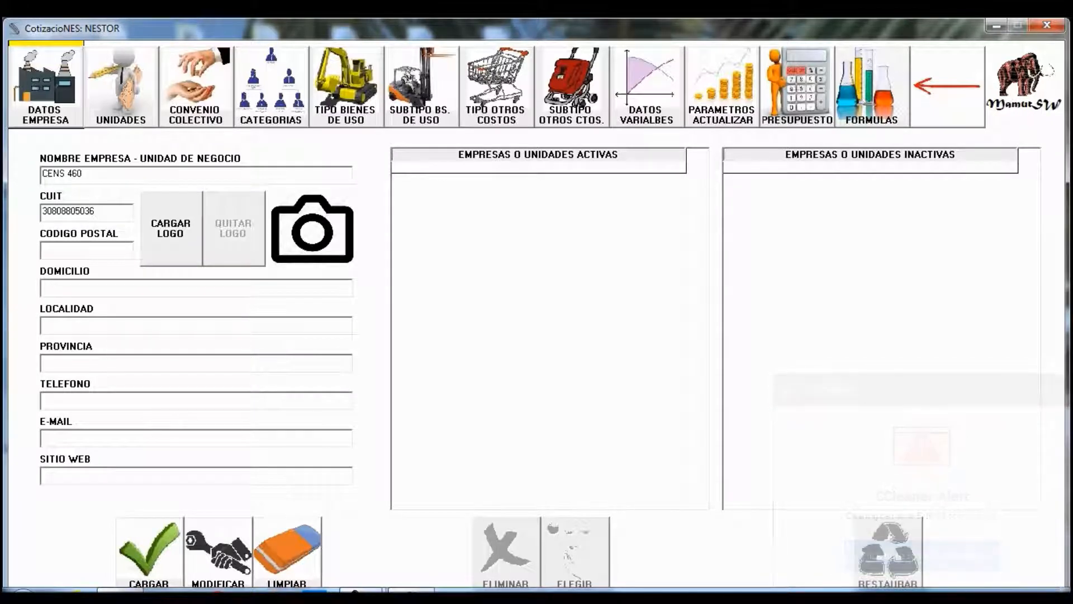
pyautogui.press('Tab')
pyautogui.write('8000')
# - Fill in the street address, city BAHIA BLANCA, province BUENOS AIRES and the phone number
pyautogui.press('Tab')
pyautogui.press('Tab')
pyautogui.press('Tab')
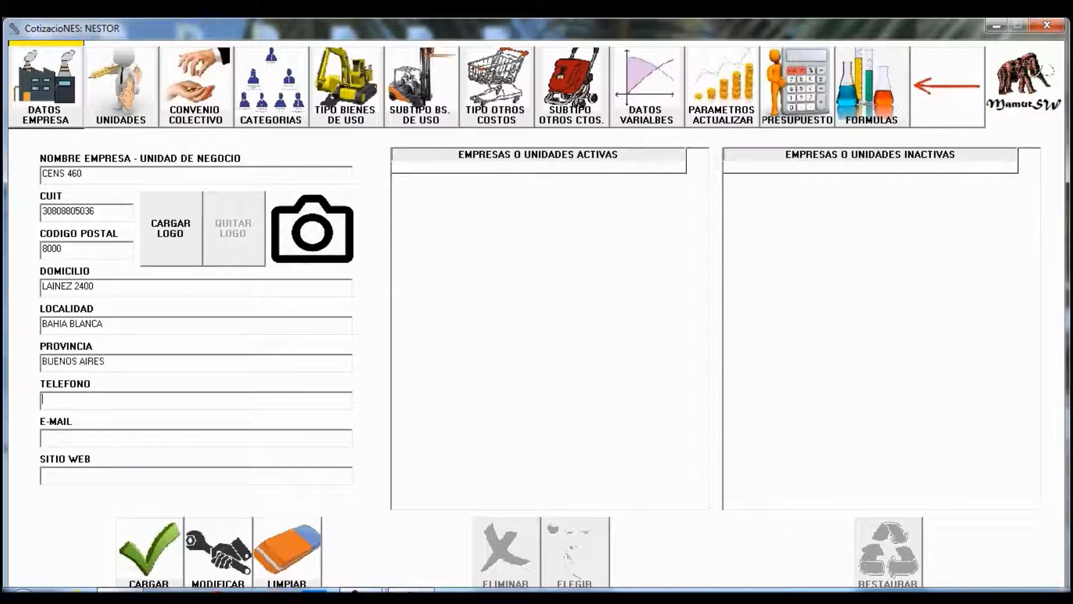
# - Attach the logo image CENS 460 ESCUDO.jpg from drive D to the company
pyautogui.click(170, 228)
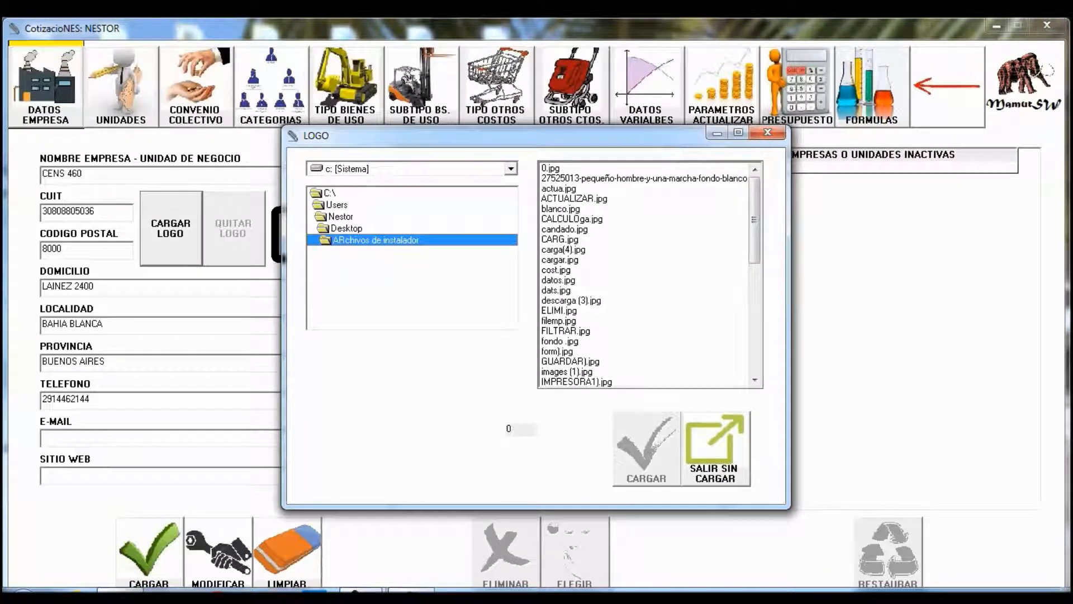
pyautogui.doubleClick(330, 193)
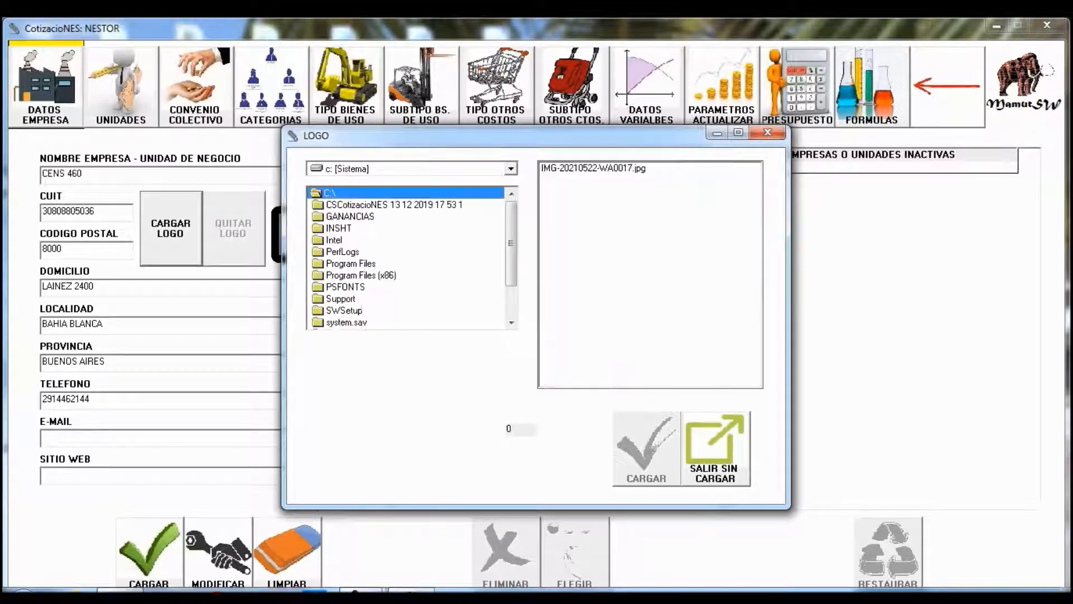
pyautogui.click(510, 168)
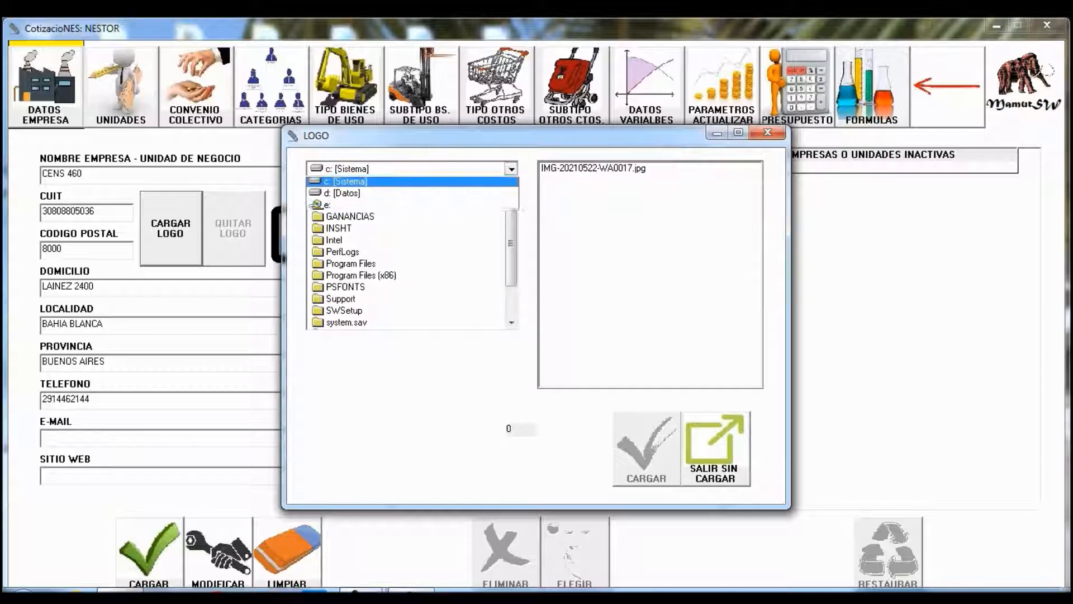
pyautogui.click(346, 195)
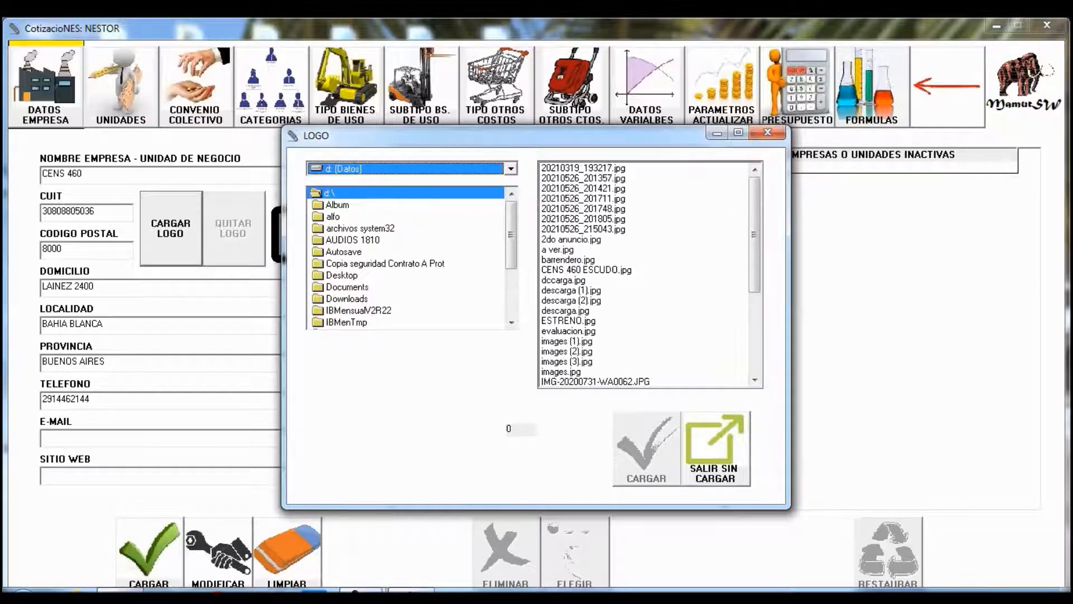
pyautogui.click(586, 270)
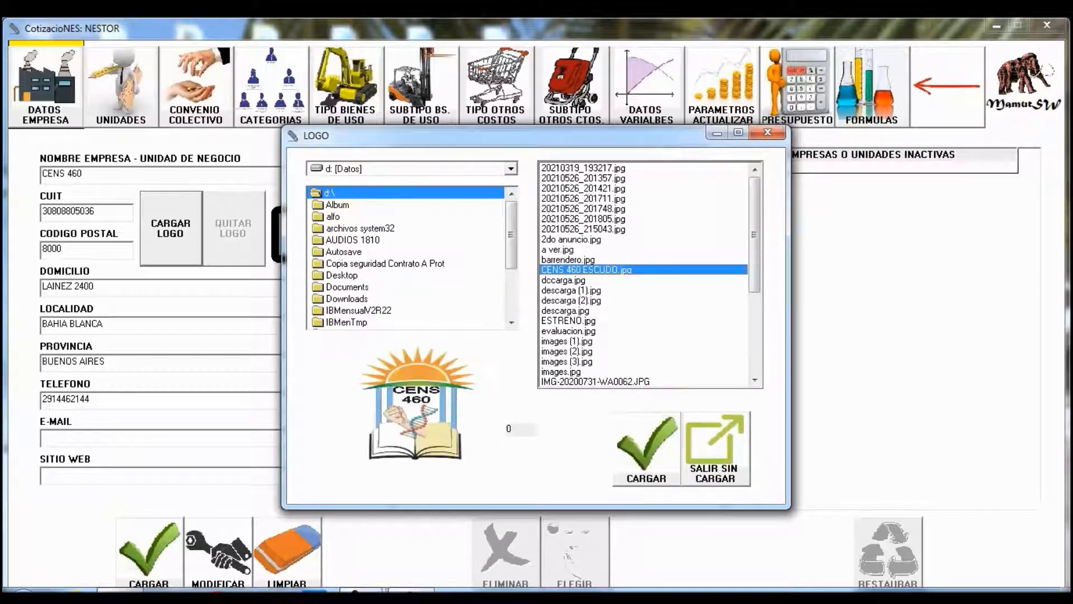
pyautogui.click(646, 449)
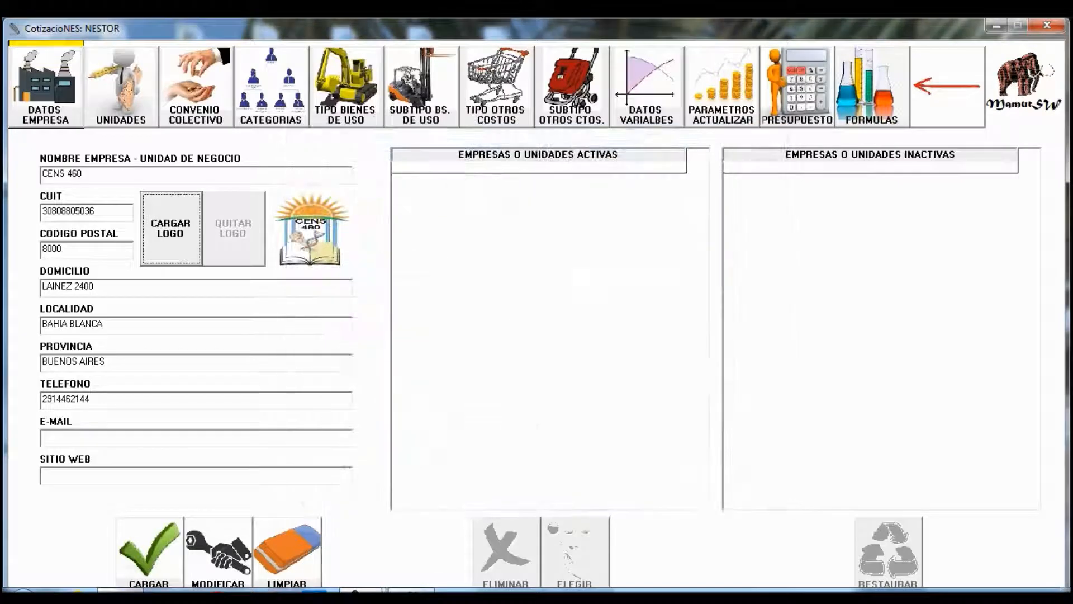
# - Save CENS 460 to the active companies and select it as the working company
pyautogui.click(149, 550)
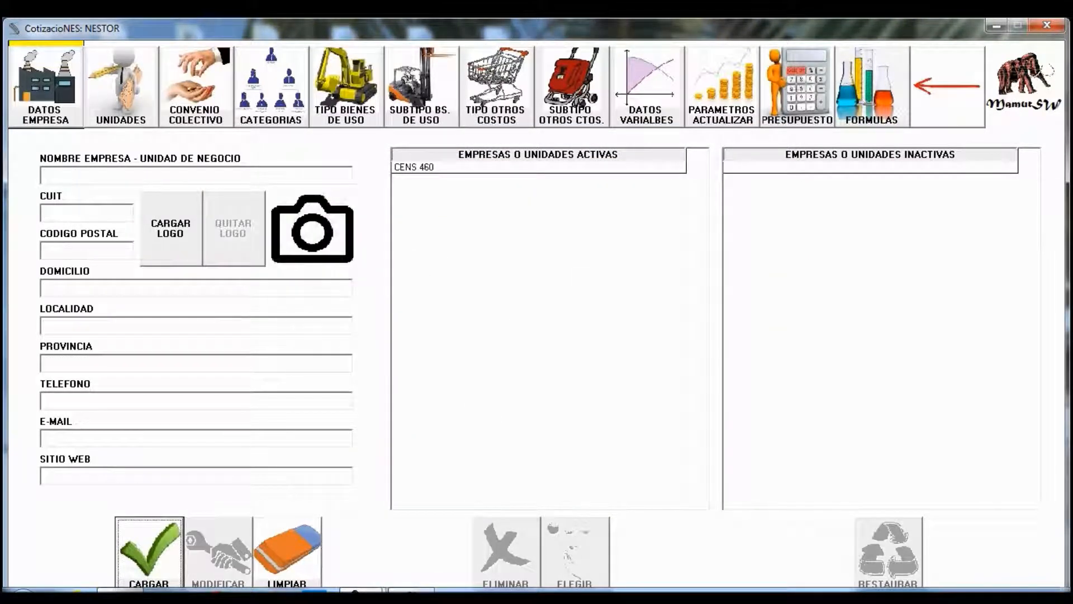
pyautogui.click(539, 167)
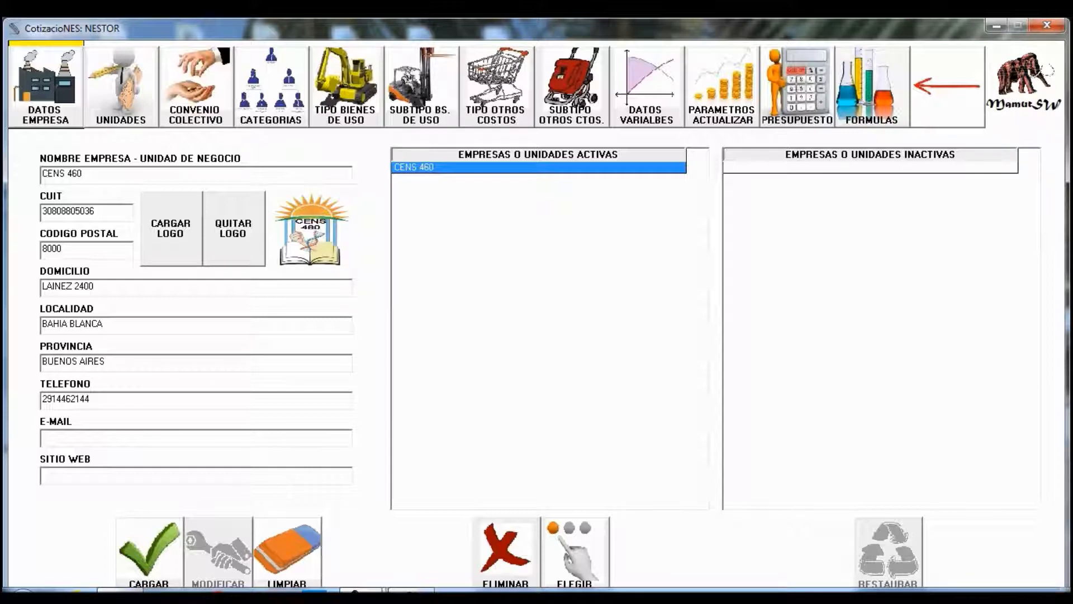
pyautogui.click(576, 553)
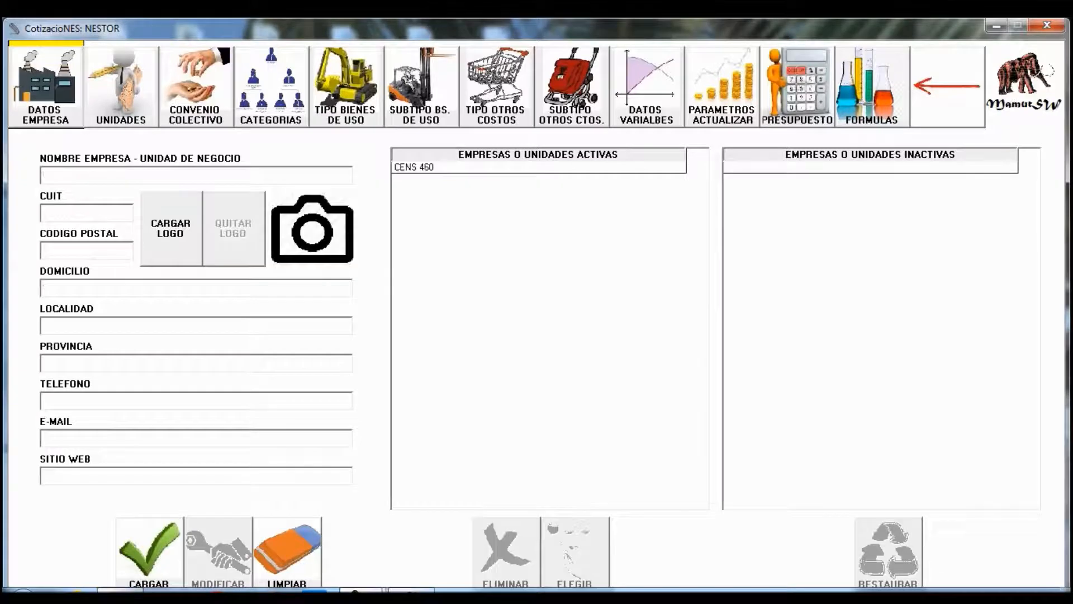
pyautogui.click(538, 167)
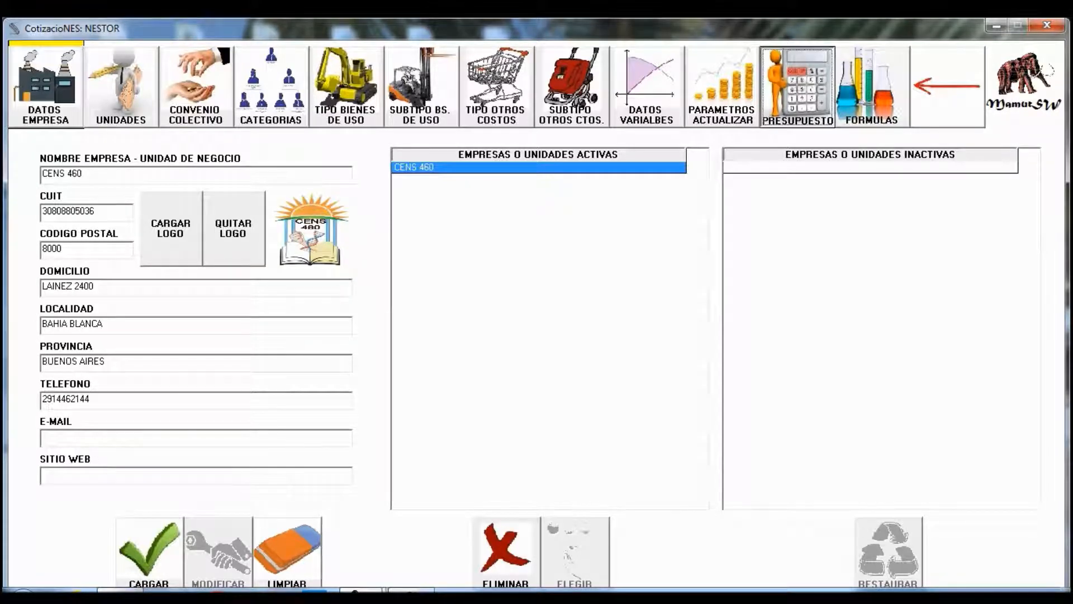
pyautogui.click(797, 87)
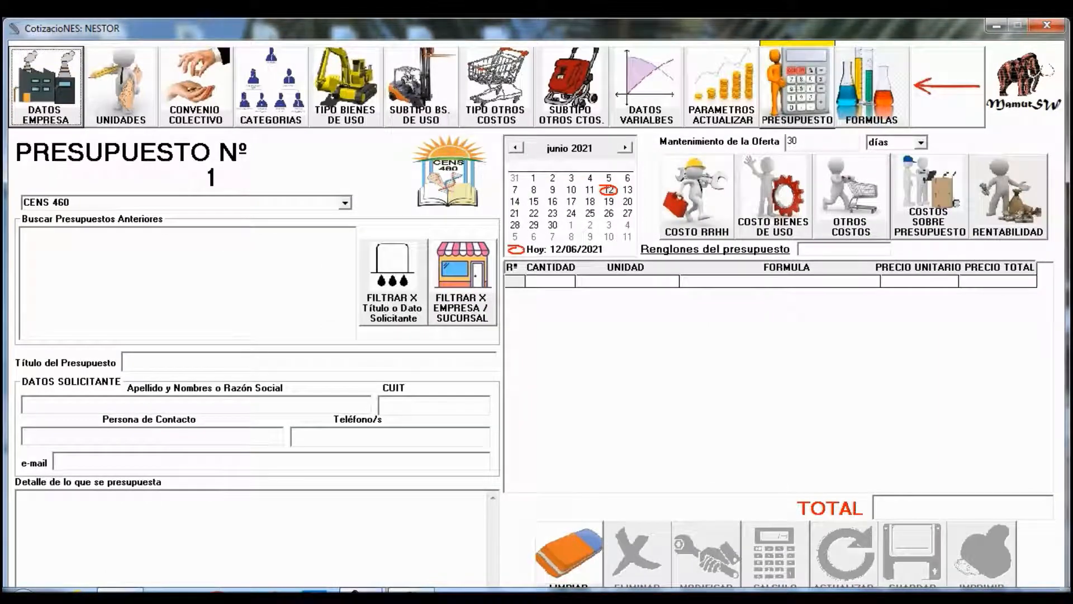
# - Keep CENS 460 as the budget's company, then switch to the UNIDADES list
pyautogui.click(345, 203)
pyautogui.click(325, 217)
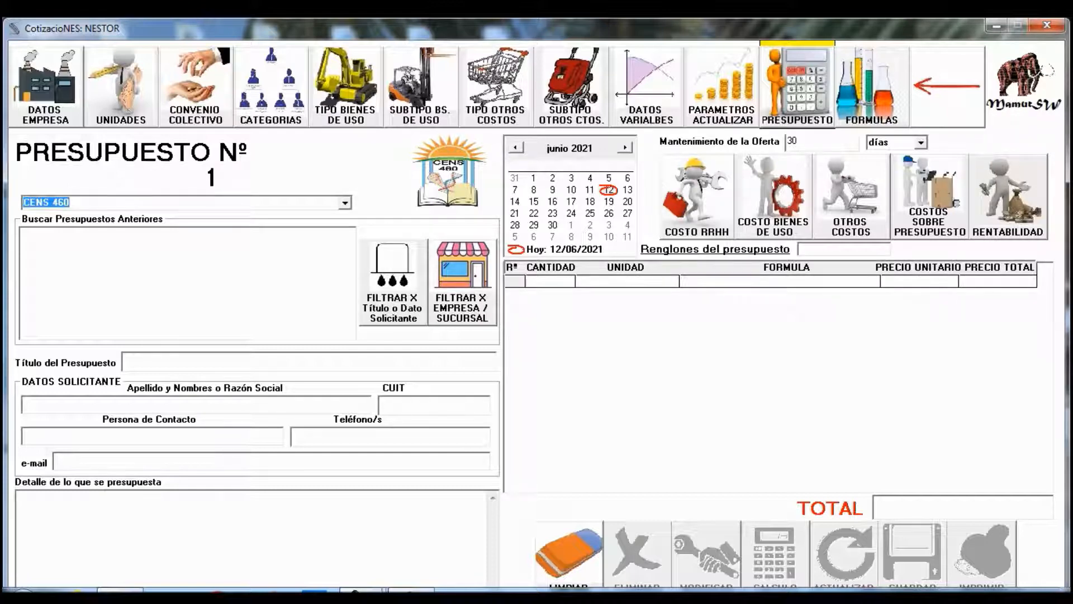
pyautogui.click(121, 87)
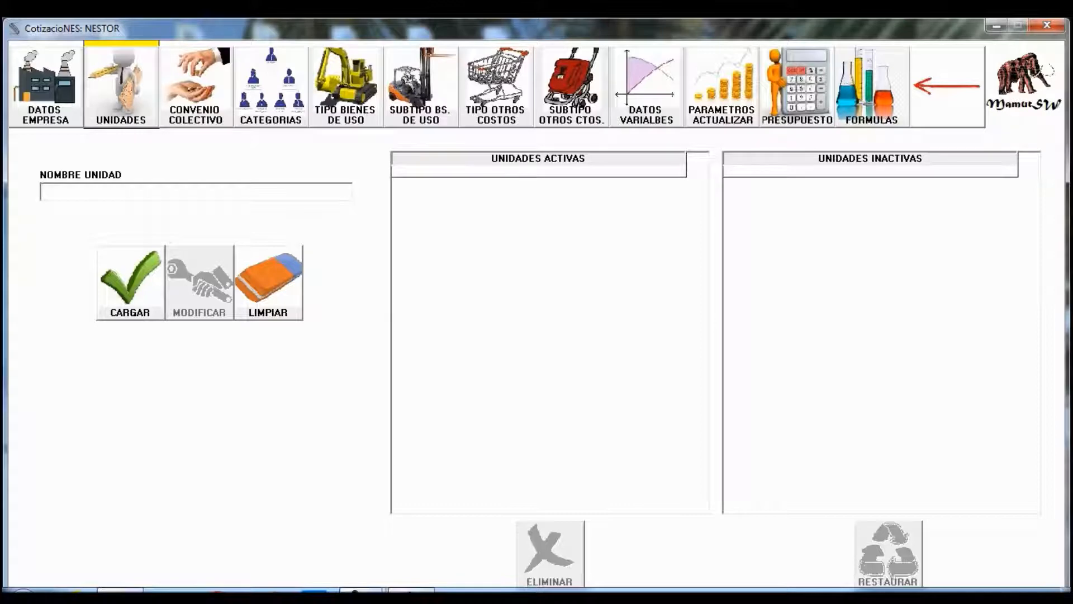
# - Load UNIDADES and PESOS as active units, then go to CONVENIO COLECTIVO
pyautogui.write('UNID')
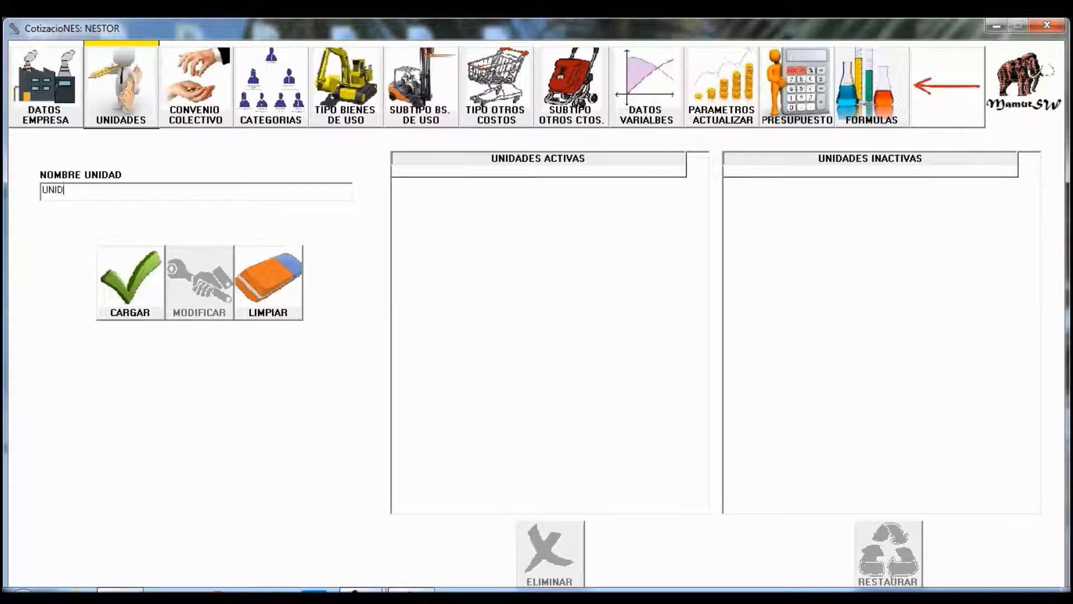
pyautogui.write('ADES')
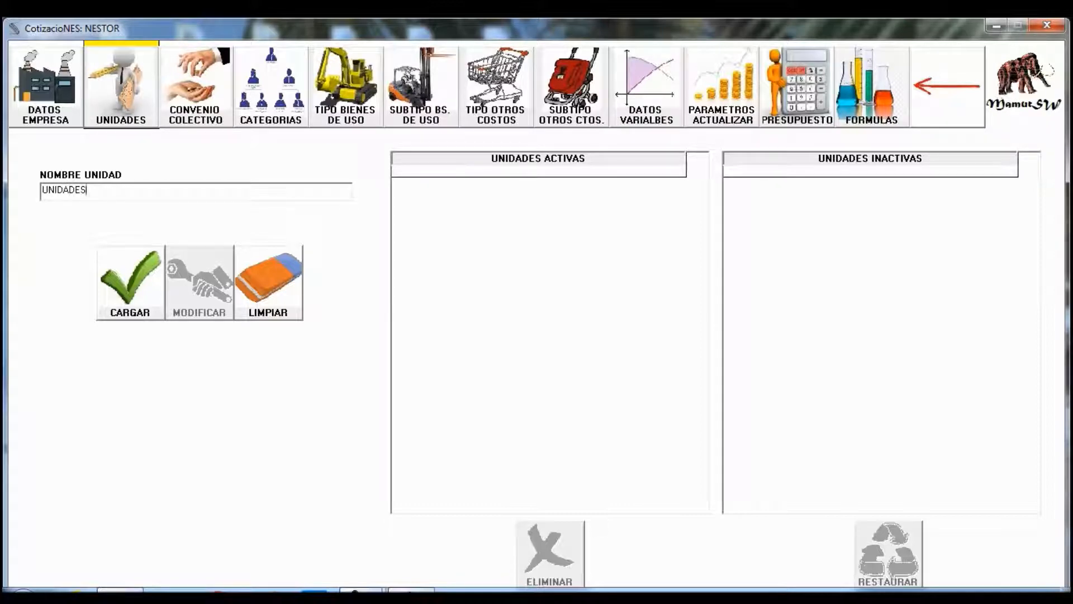
pyautogui.press('Tab')
pyautogui.press('Return')
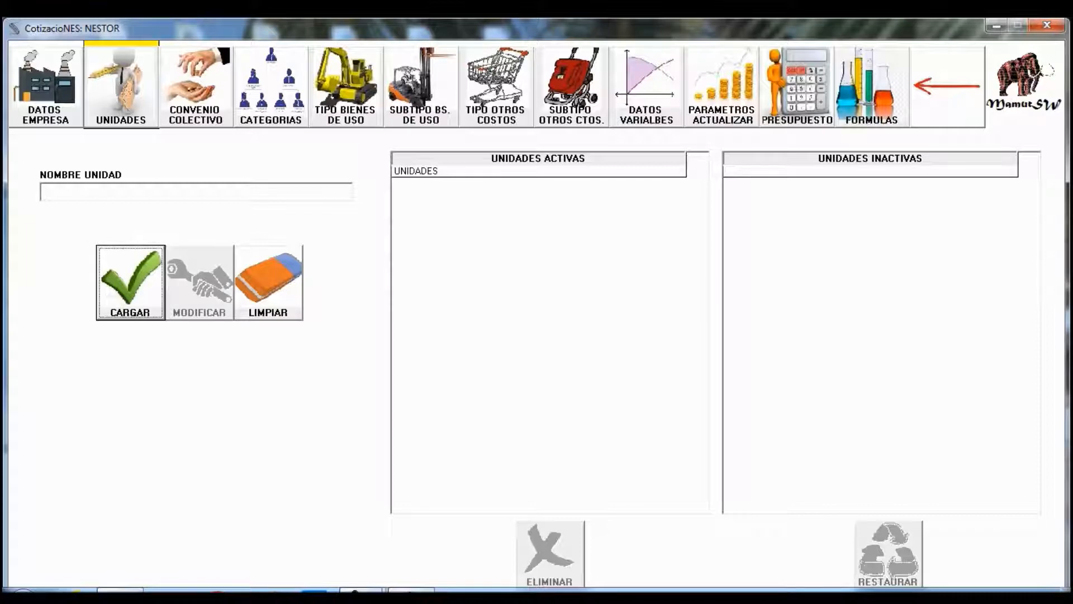
pyautogui.write('PESOS')
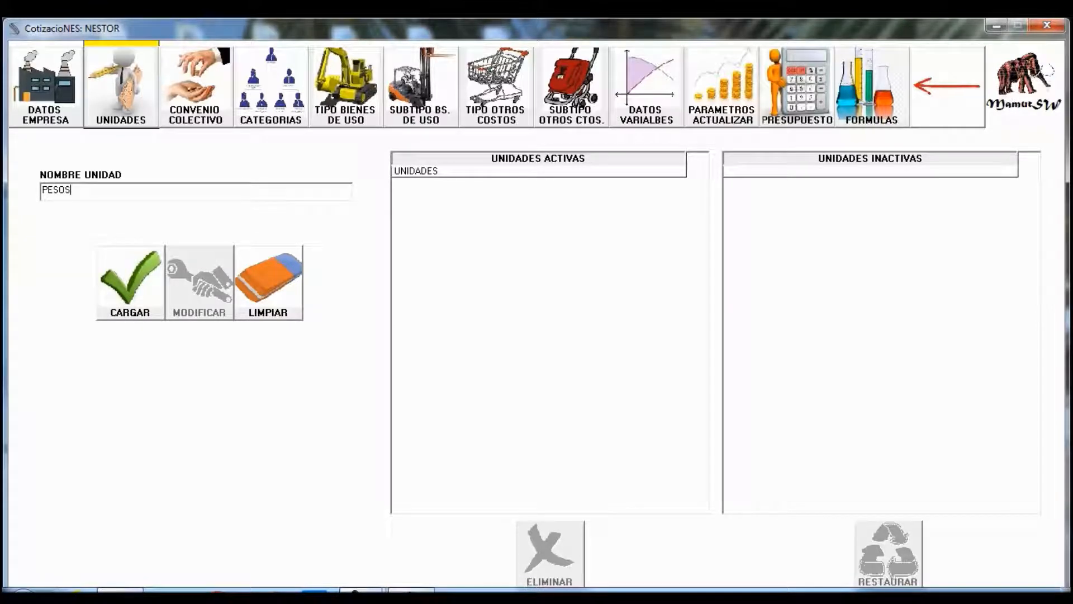
pyautogui.press('Tab')
pyautogui.press('Return')
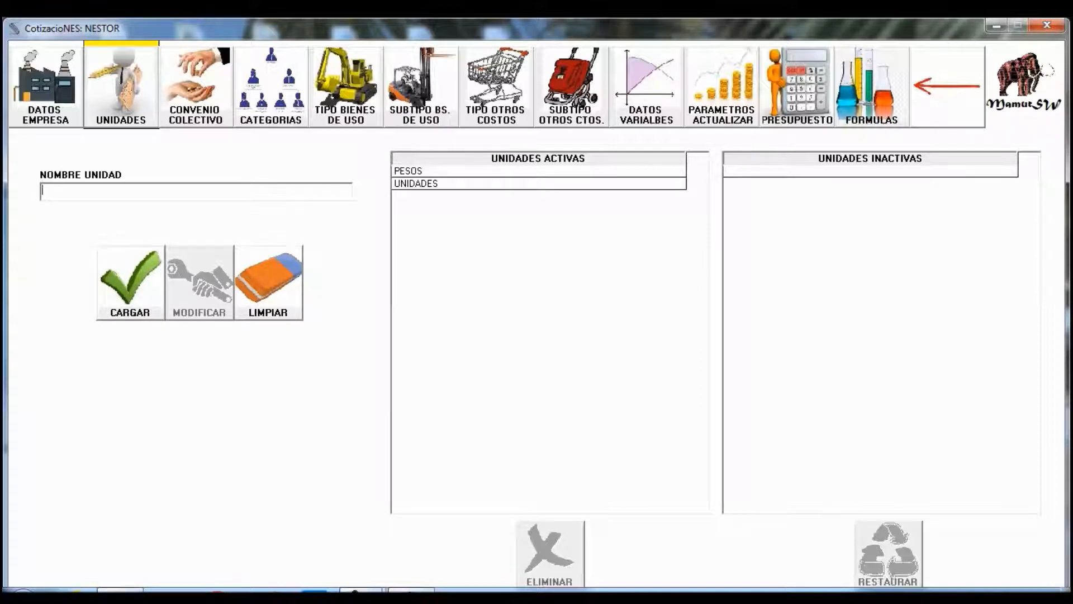
pyautogui.click(196, 87)
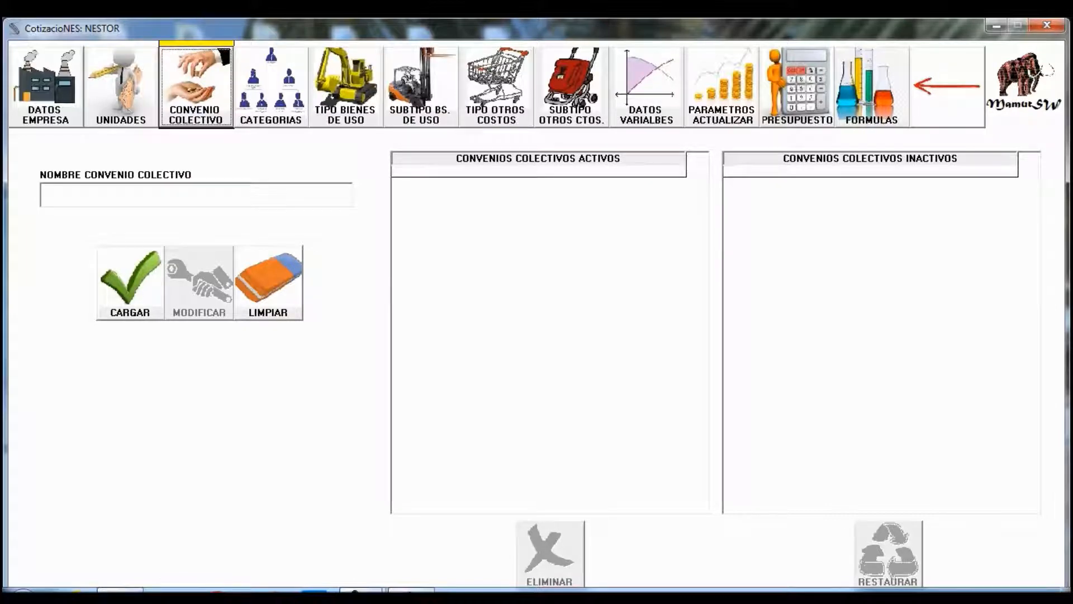
# - Load CC 459/06 as an active collective agreement, then switch to CATEGORIAS
pyautogui.click(271, 86)
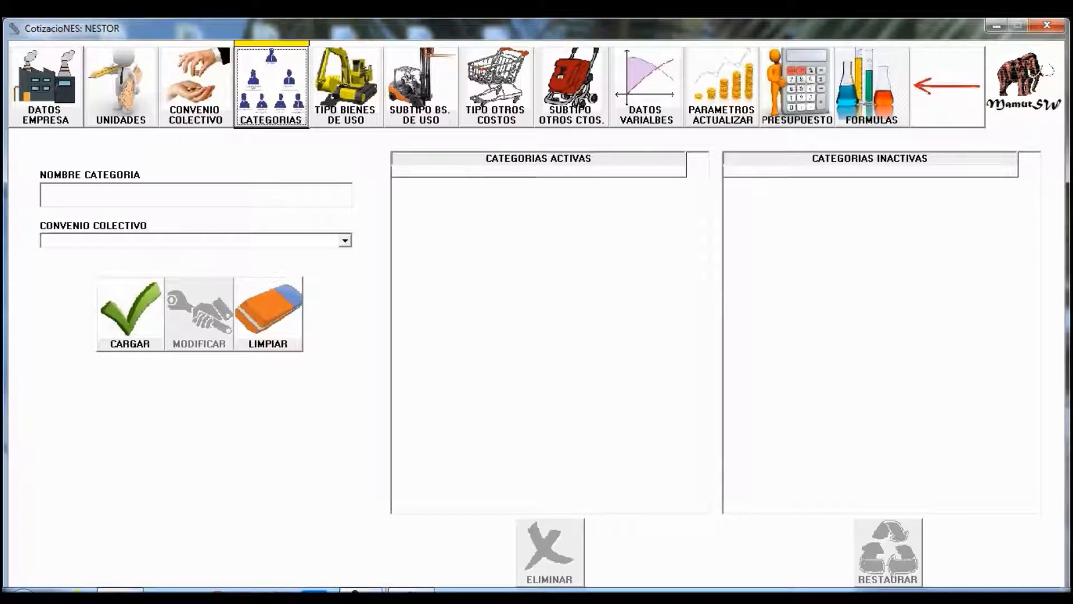
pyautogui.click(195, 86)
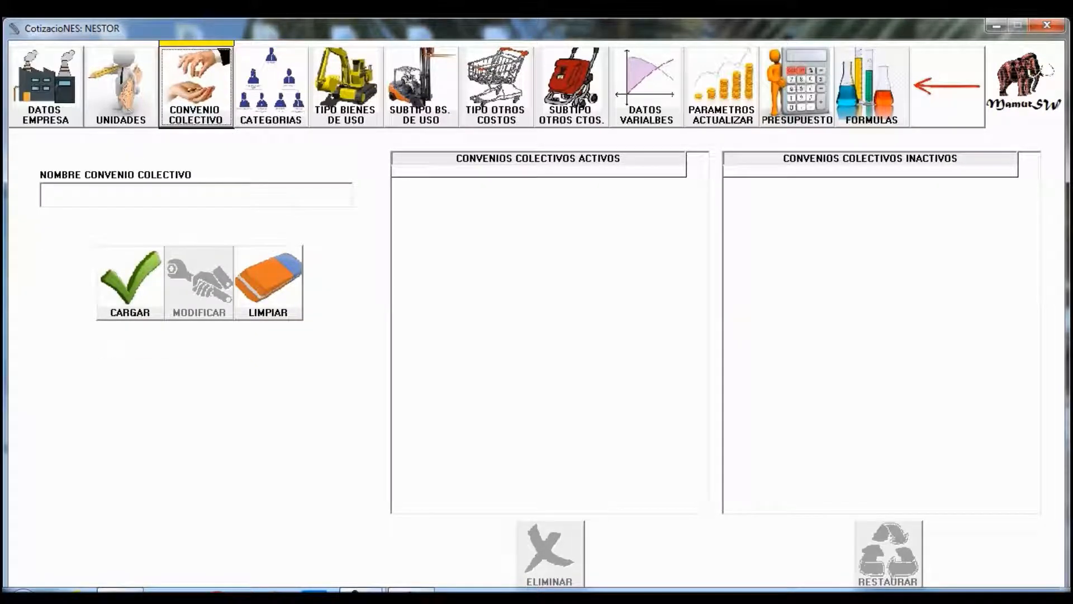
pyautogui.click(196, 194)
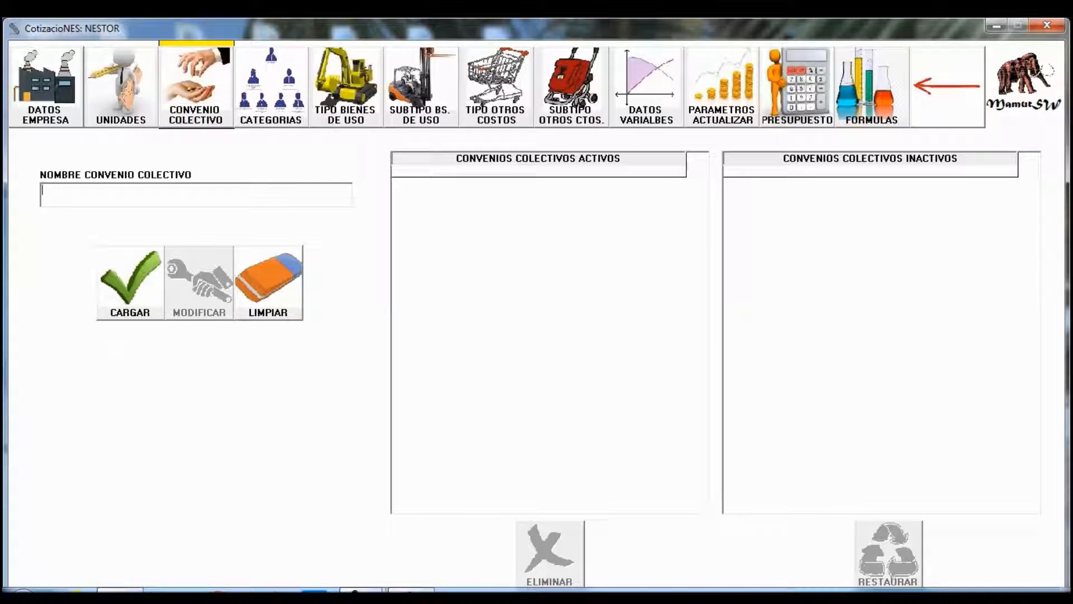
pyautogui.write('CC 459/06')
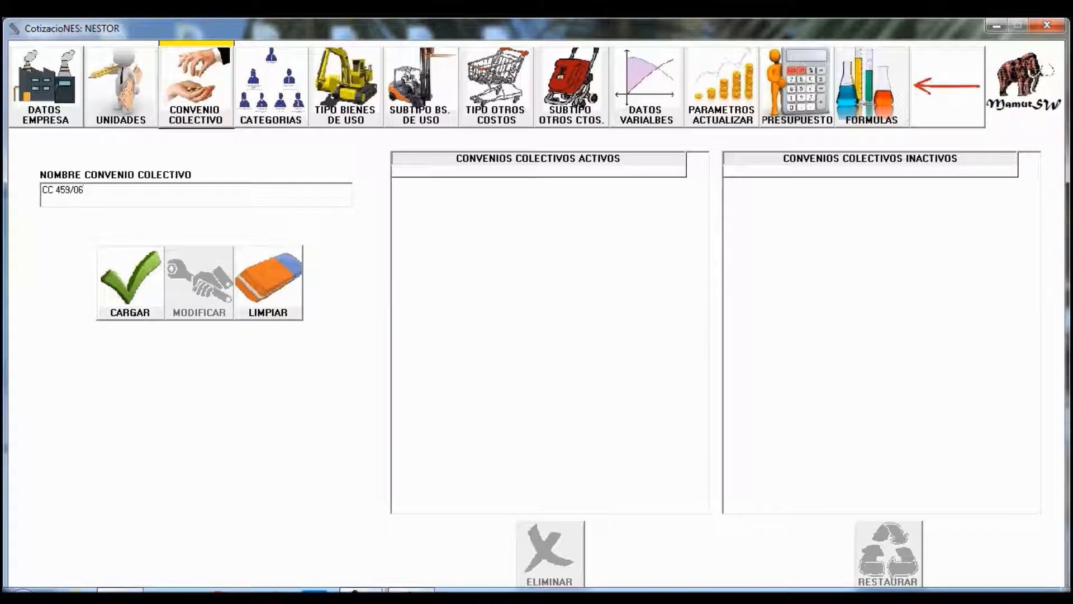
pyautogui.click(130, 282)
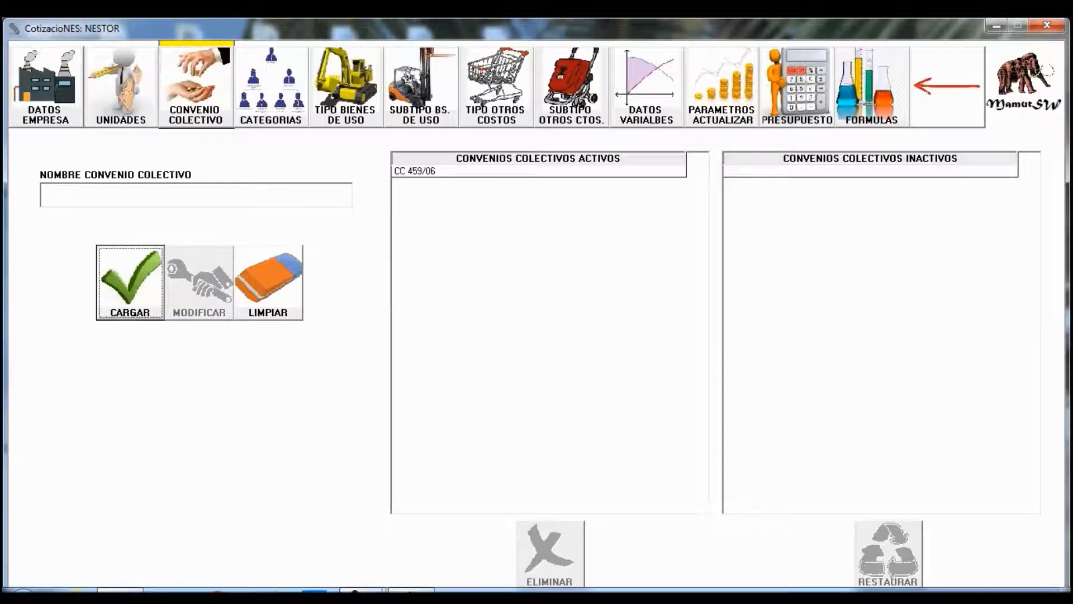
pyautogui.click(271, 87)
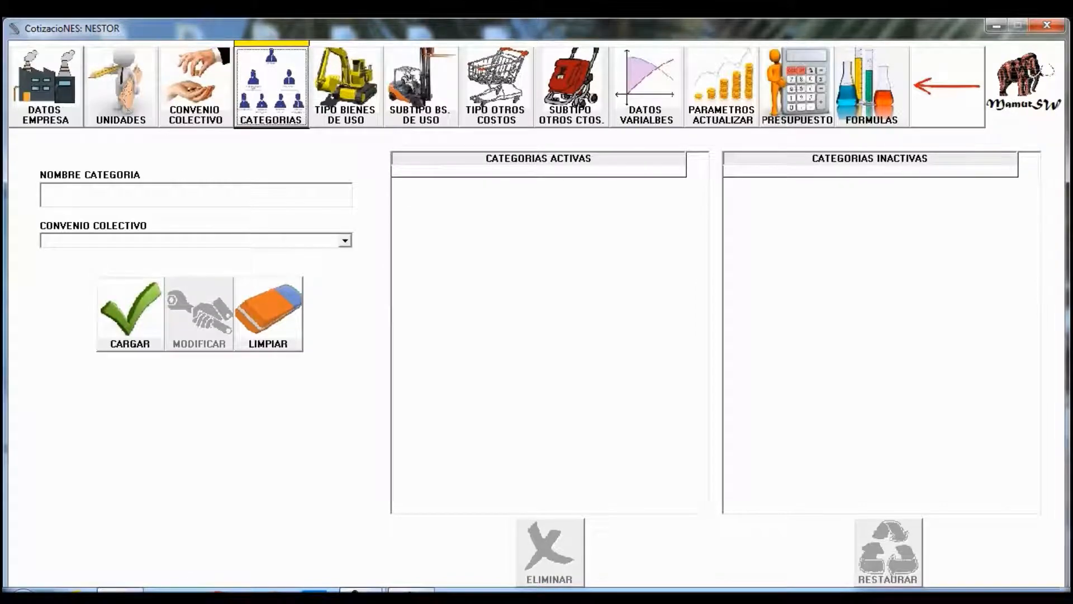
# - Add ENFERMERO as an active category under agreement CC 459/06
pyautogui.click(168, 194)
pyautogui.write('ENFERMERO')
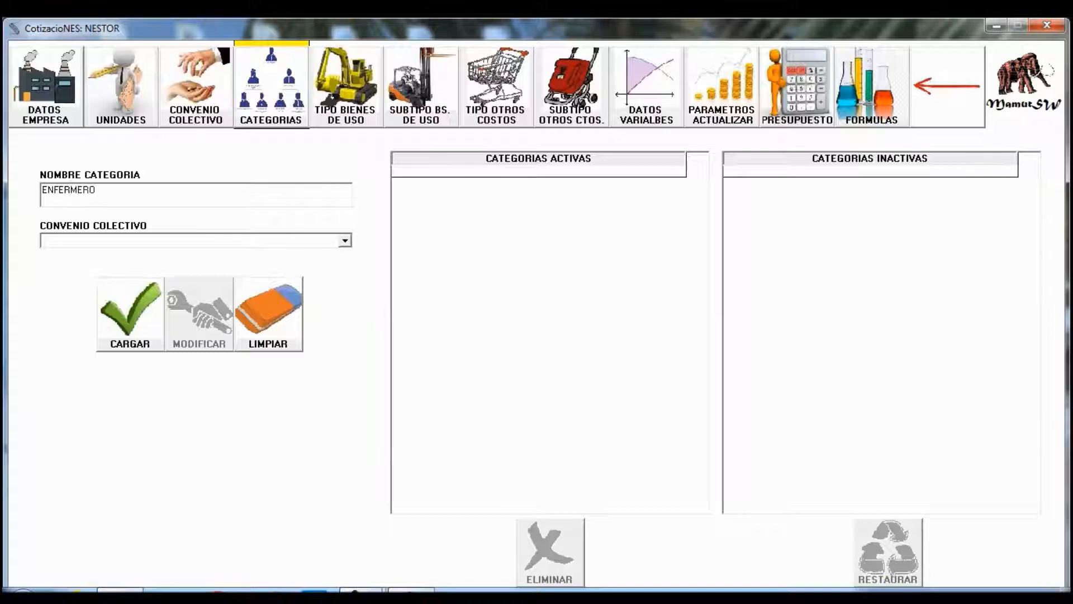
pyautogui.click(345, 240)
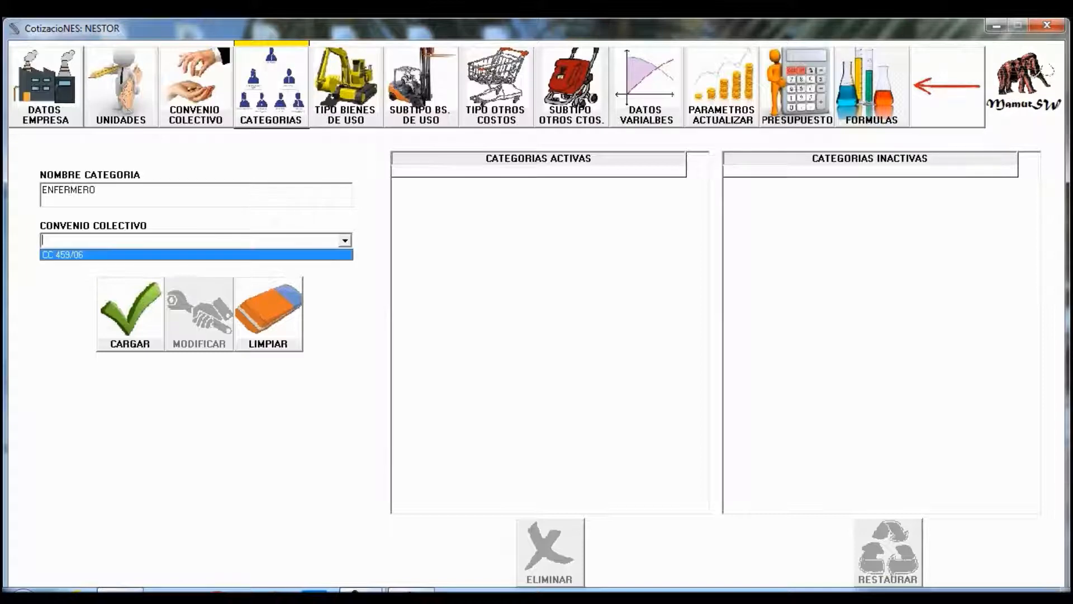
pyautogui.click(195, 255)
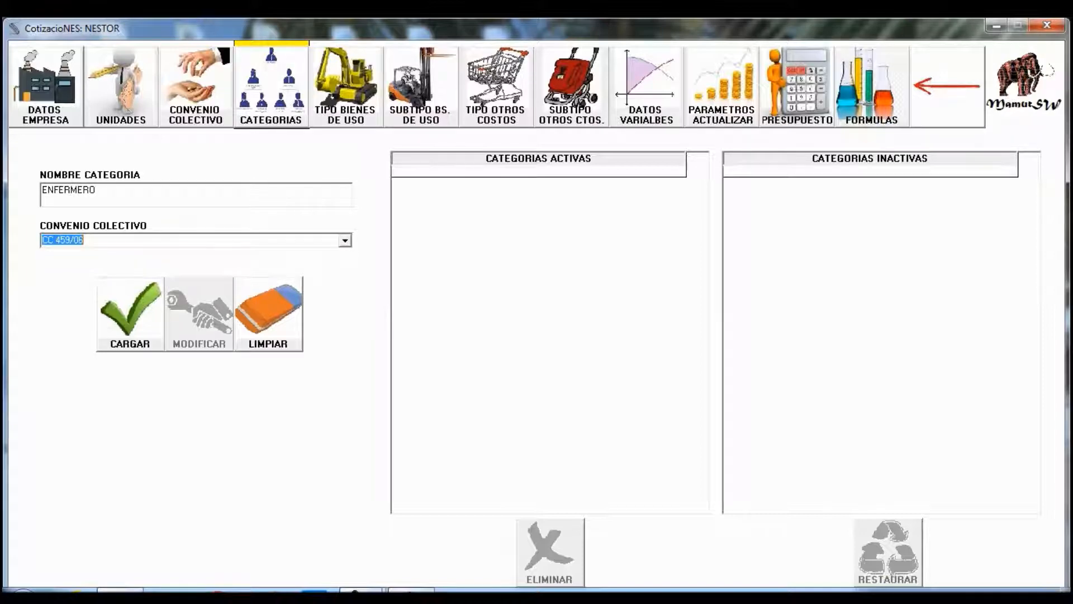
pyautogui.click(130, 314)
# - Add OPERADOR as a second active category under CC 459/06
pyautogui.moveTo(97, 190); pyautogui.dragTo(40, 190)
pyautogui.write('OPERADOR')
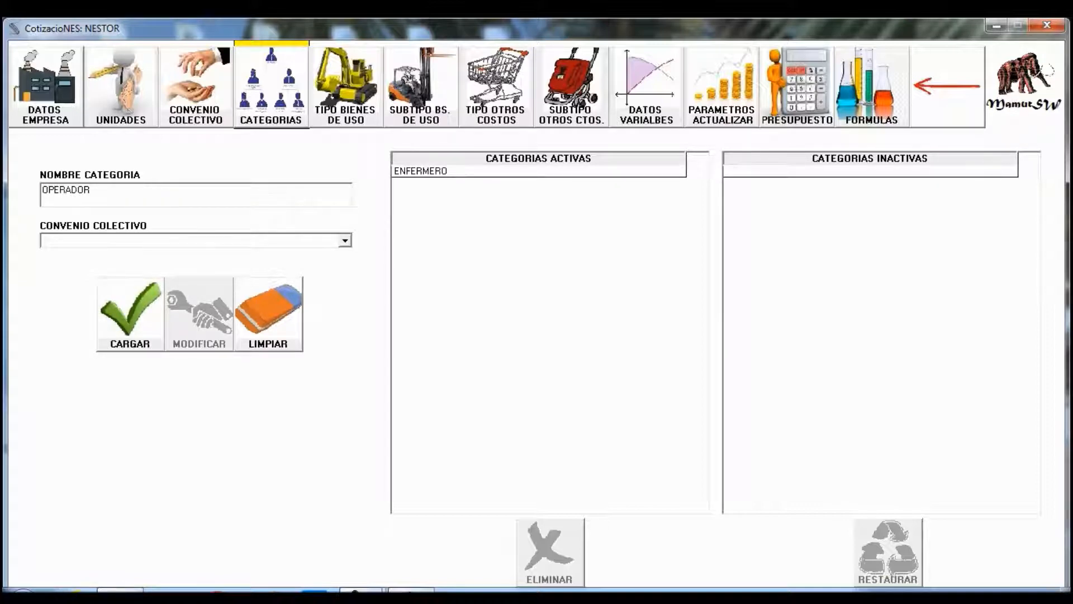
pyautogui.click(345, 240)
pyautogui.click(196, 255)
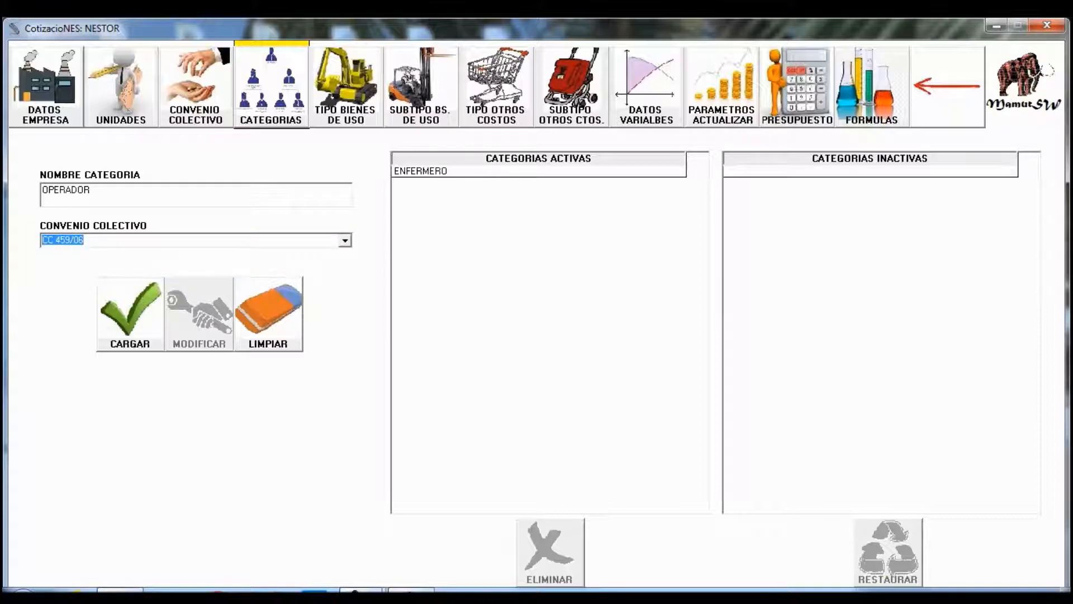
pyautogui.click(130, 314)
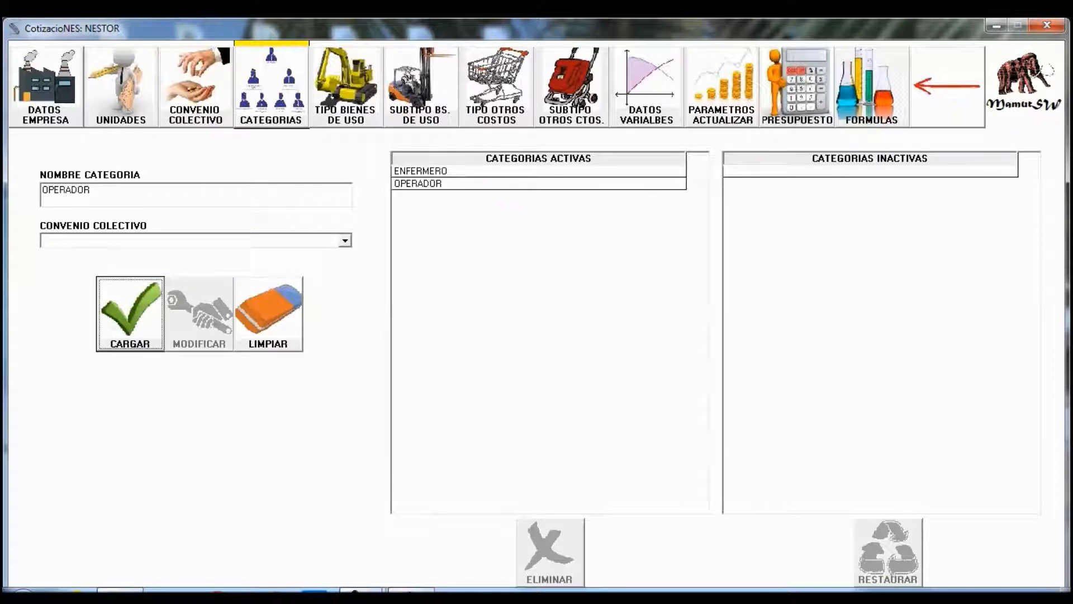
pyautogui.click(346, 87)
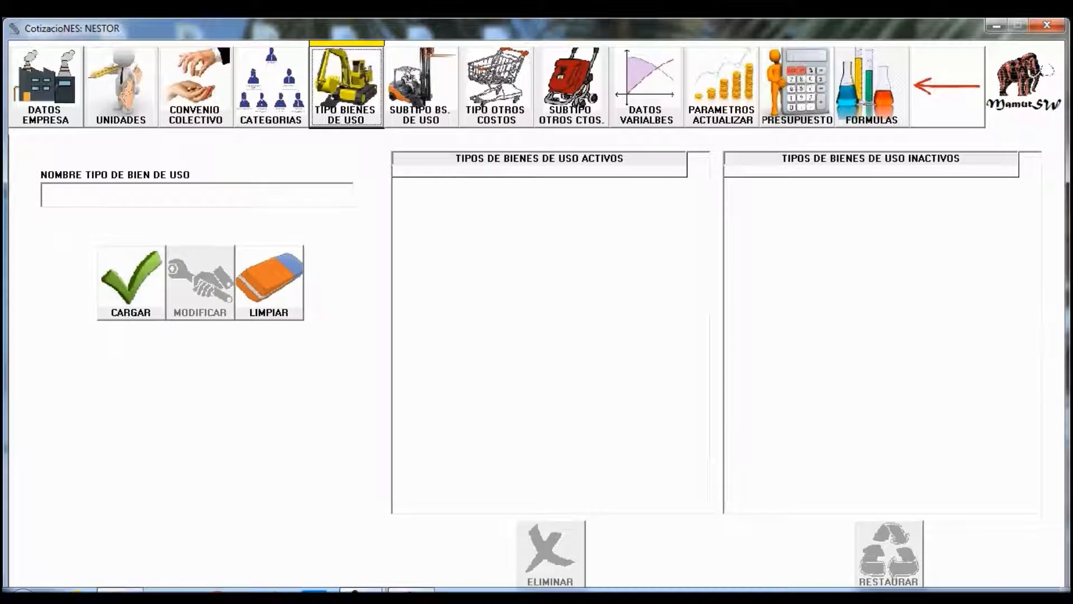
# - Save AMBULANCIA as a new active type of asset in use
pyautogui.click(197, 195)
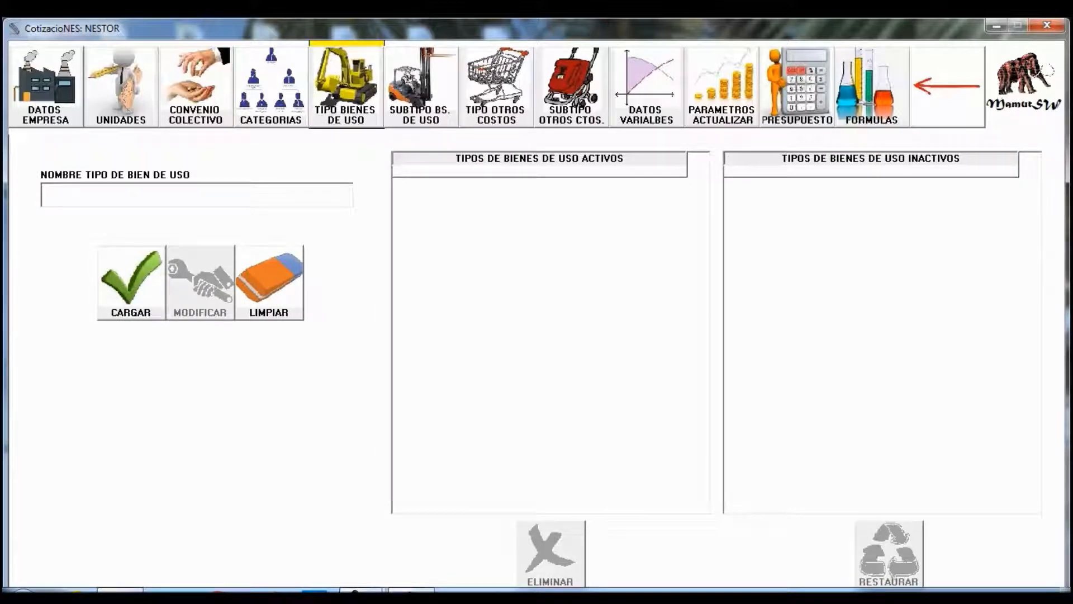
pyautogui.write('AMBULANCIA')
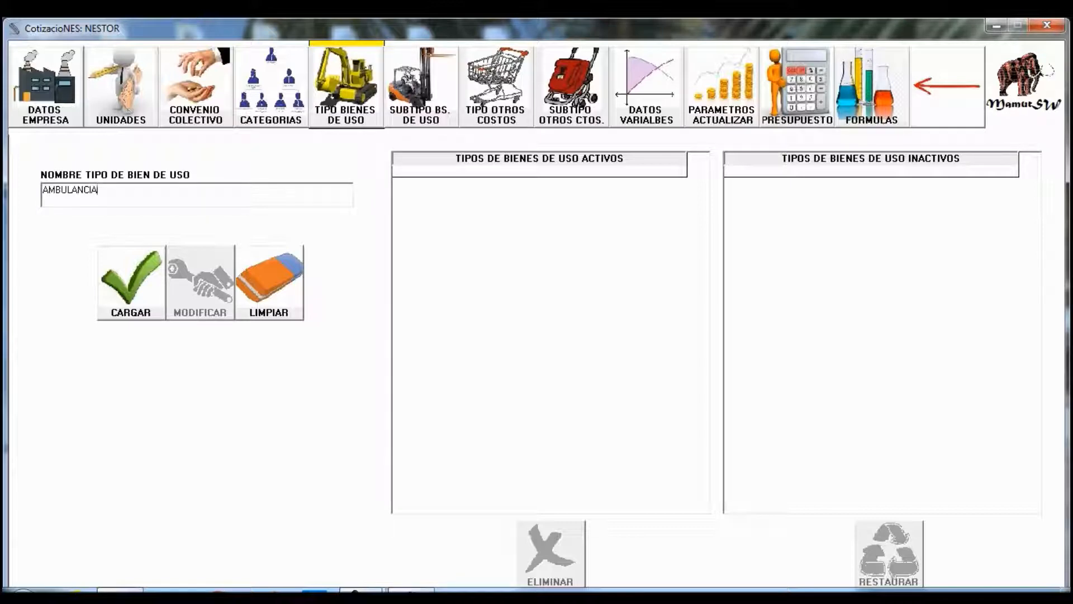
pyautogui.click(132, 283)
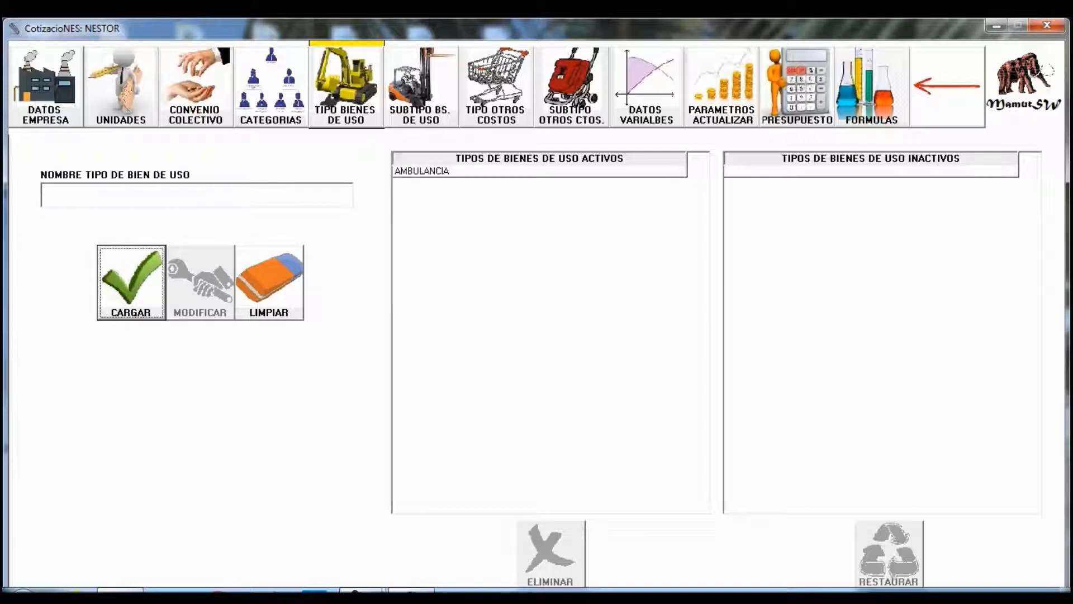
pyautogui.click(421, 87)
# - Add DUCATO as an active subtype of the AMBULANCIA asset type
pyautogui.click(195, 195)
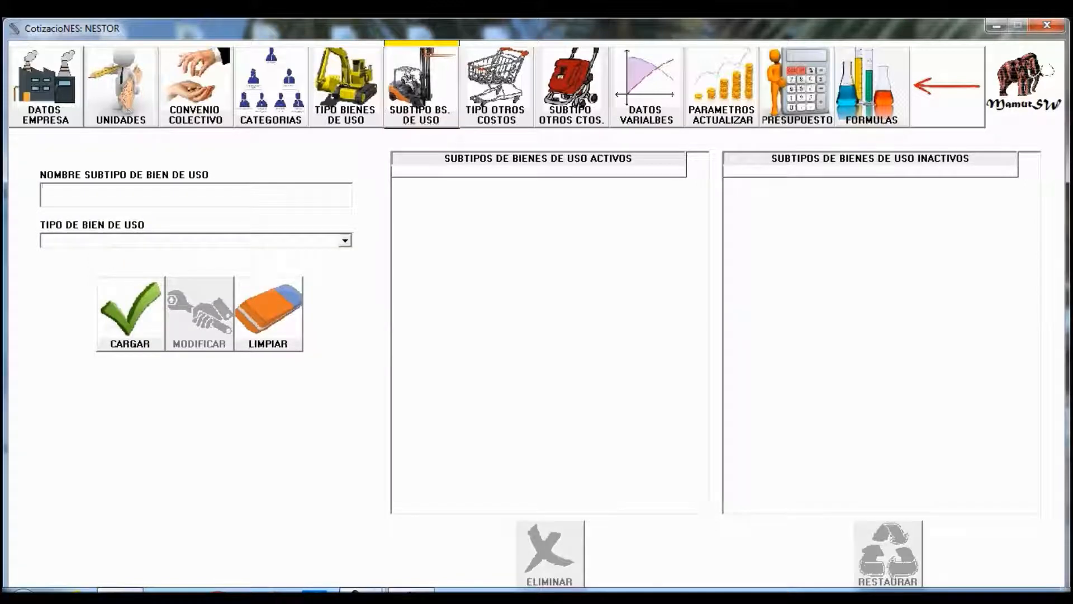
pyautogui.write('D')
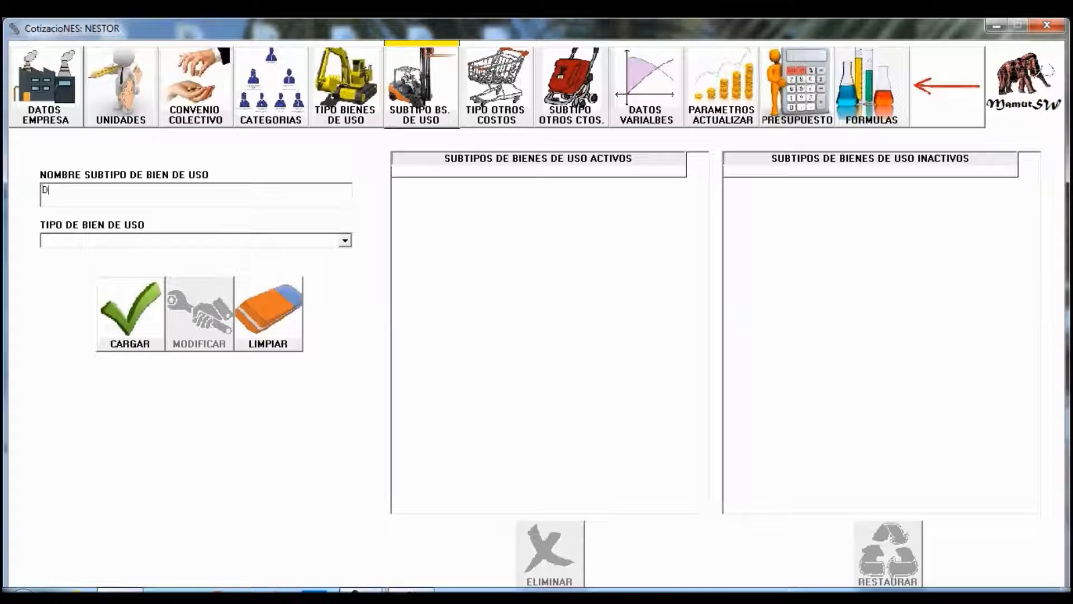
pyautogui.write('UCATO')
pyautogui.click(346, 240)
pyautogui.click(273, 254)
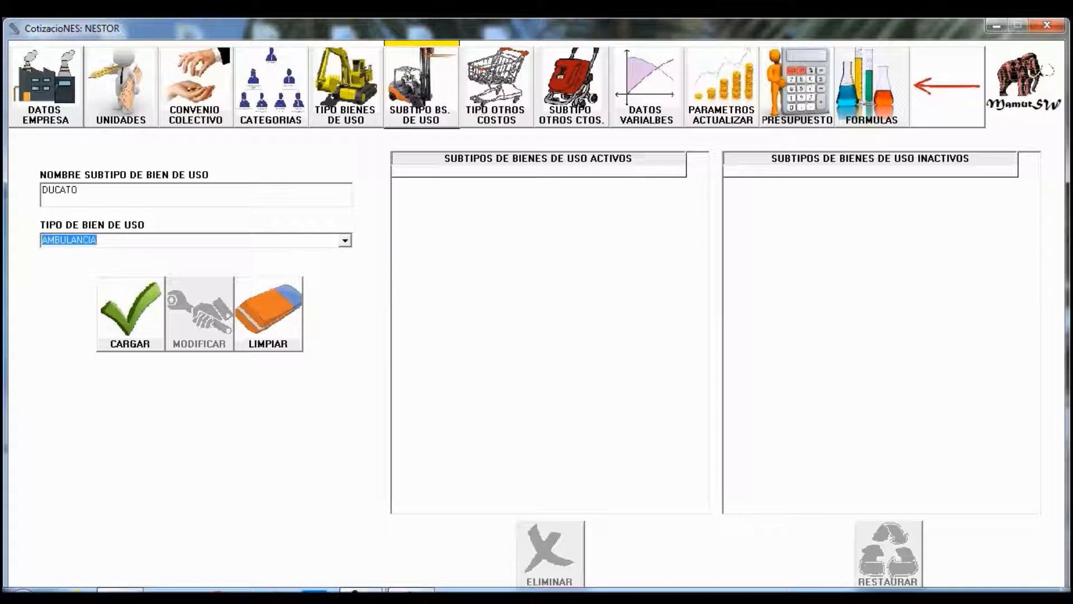
pyautogui.click(130, 313)
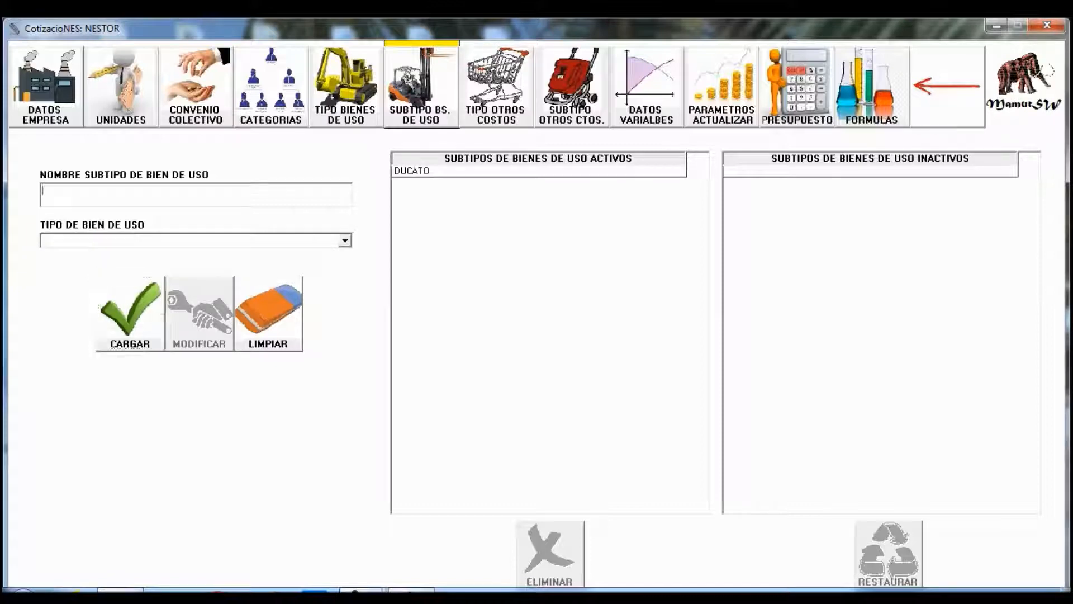
# - Add MASTER as another active AMBULANCIA subtype
pyautogui.write('MASTER')
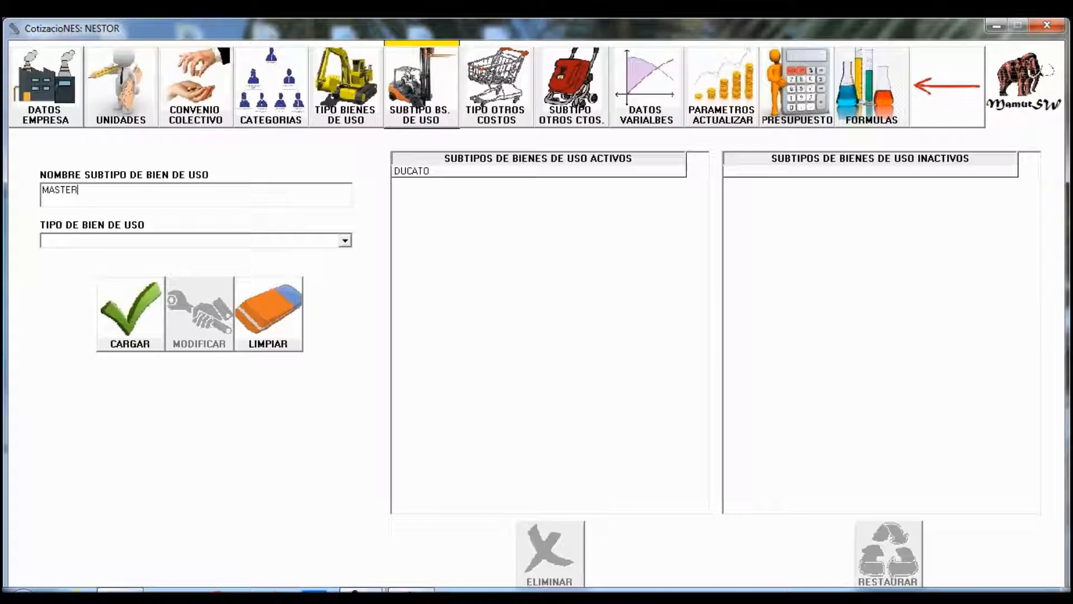
pyautogui.click(345, 240)
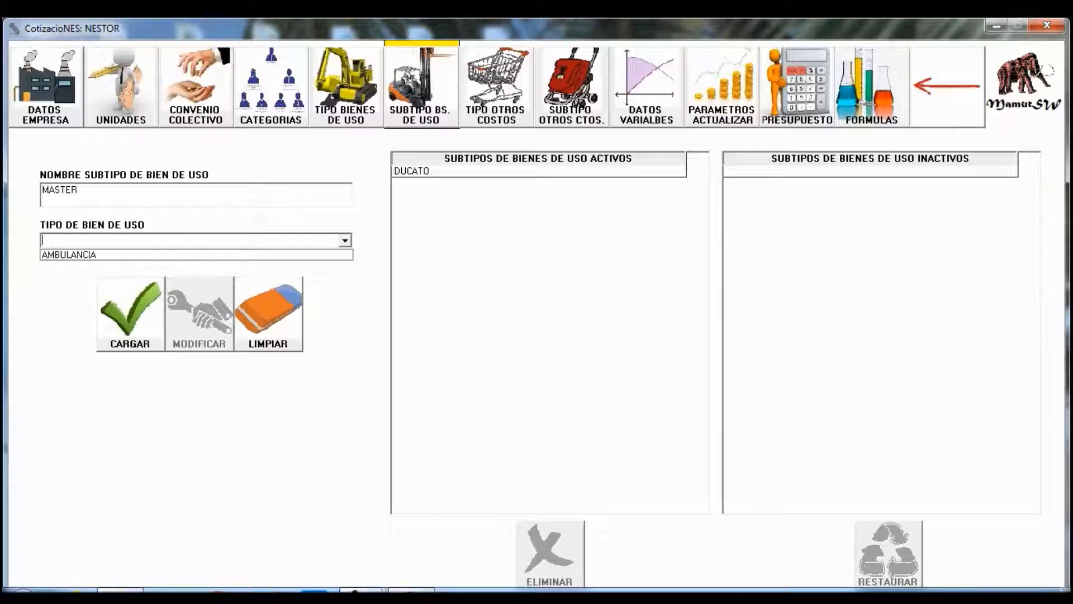
pyautogui.click(70, 254)
pyautogui.click(130, 313)
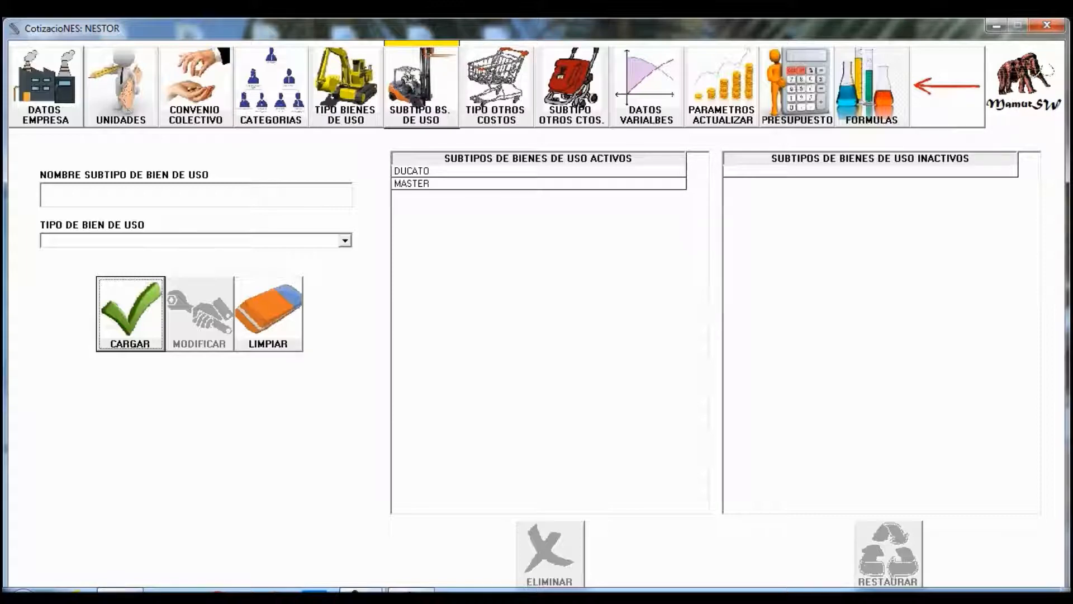
pyautogui.click(497, 87)
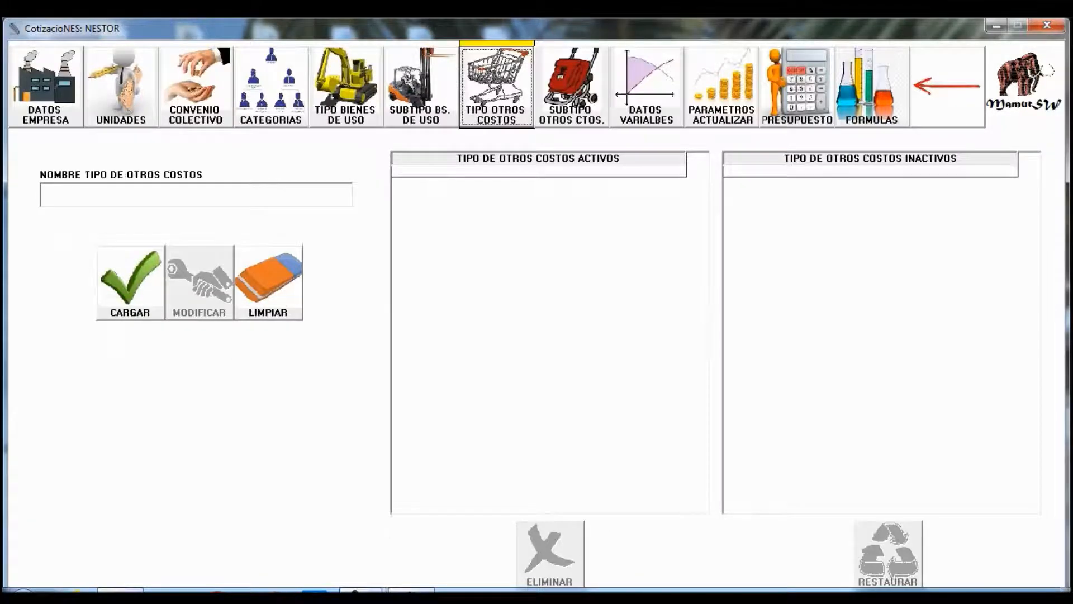
# - Look over the other-cost subtypes and types pages, then head to DATOS VARIABLES
pyautogui.click(571, 87)
pyautogui.click(496, 87)
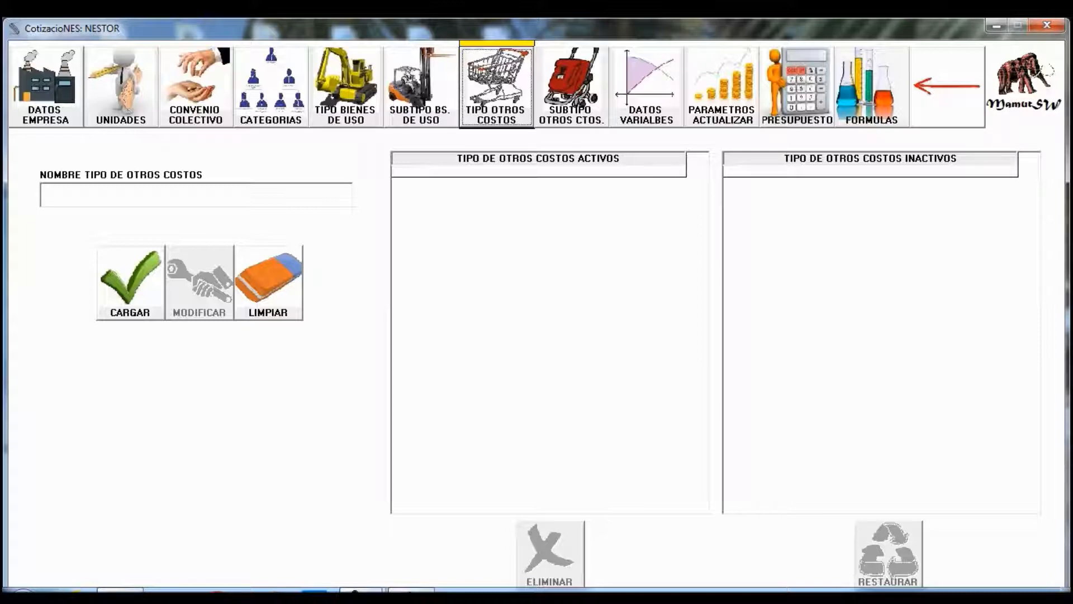
pyautogui.click(647, 87)
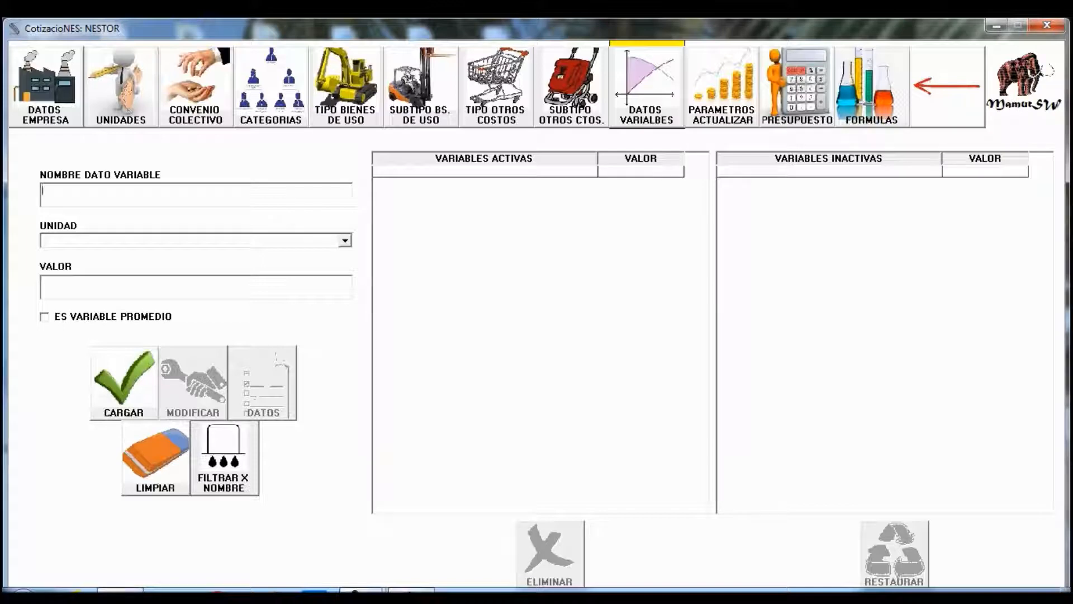
# - Add the variable SUELDO ENFEMERO in PESOS with value 61084
pyautogui.write('SUELDO')
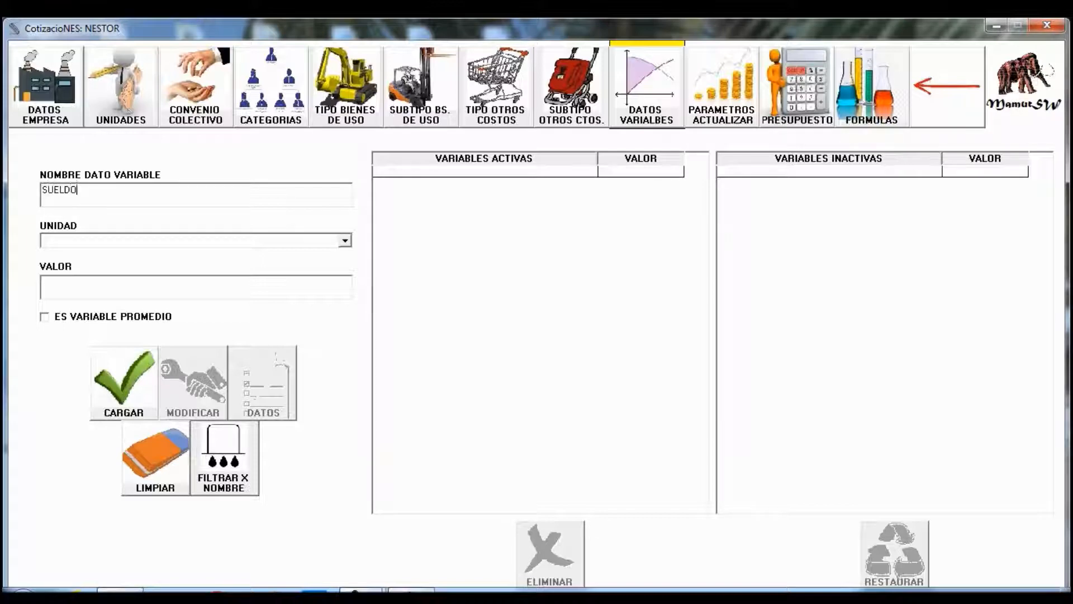
pyautogui.write(' ENFEMERO')
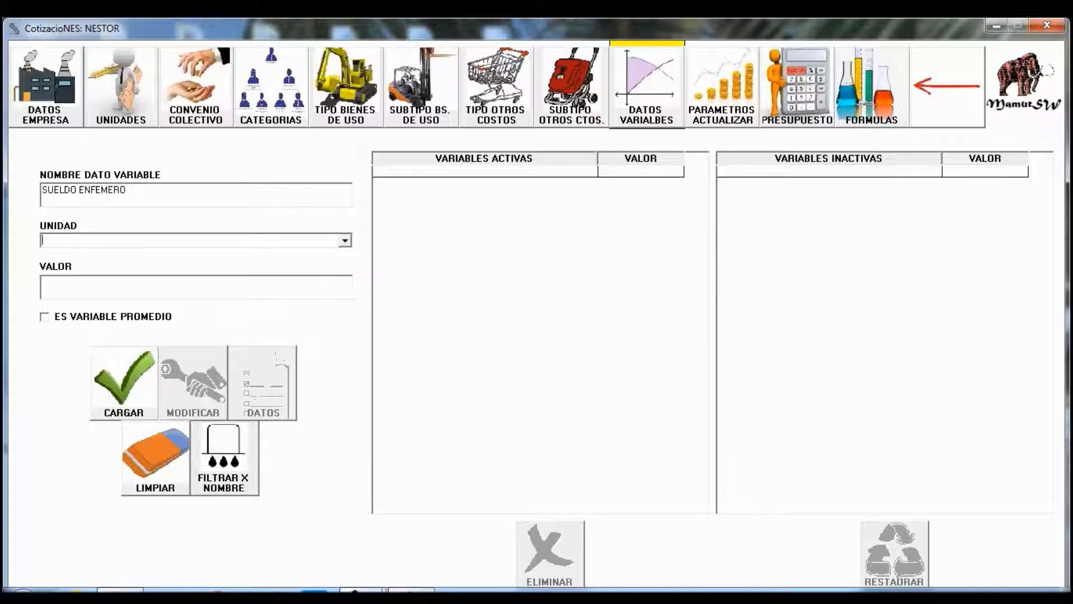
pyautogui.click(345, 240)
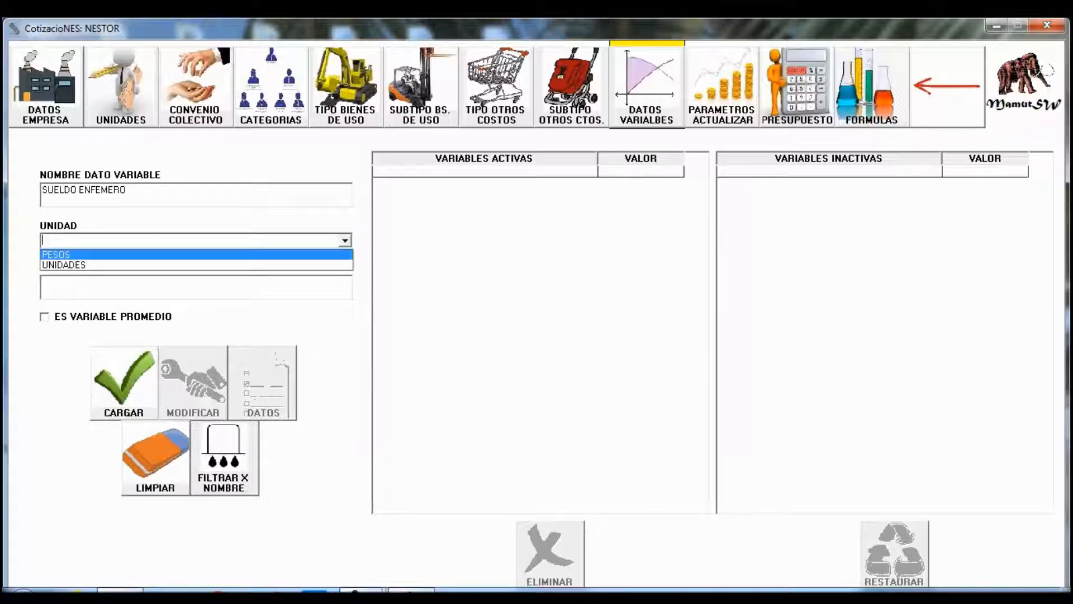
pyautogui.press('Tab')
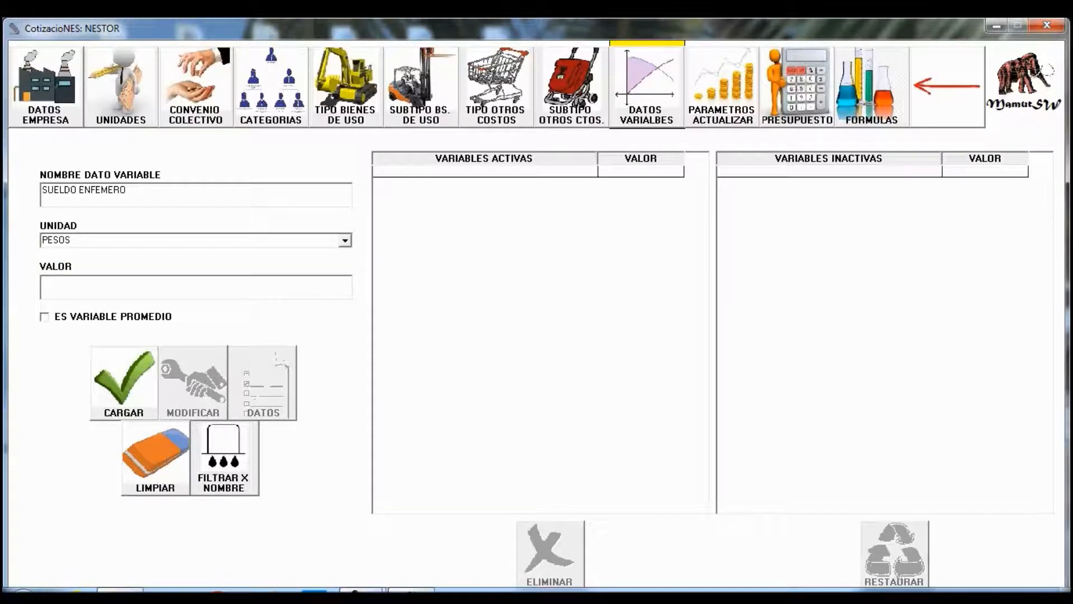
pyautogui.write('61084')
pyautogui.click(124, 383)
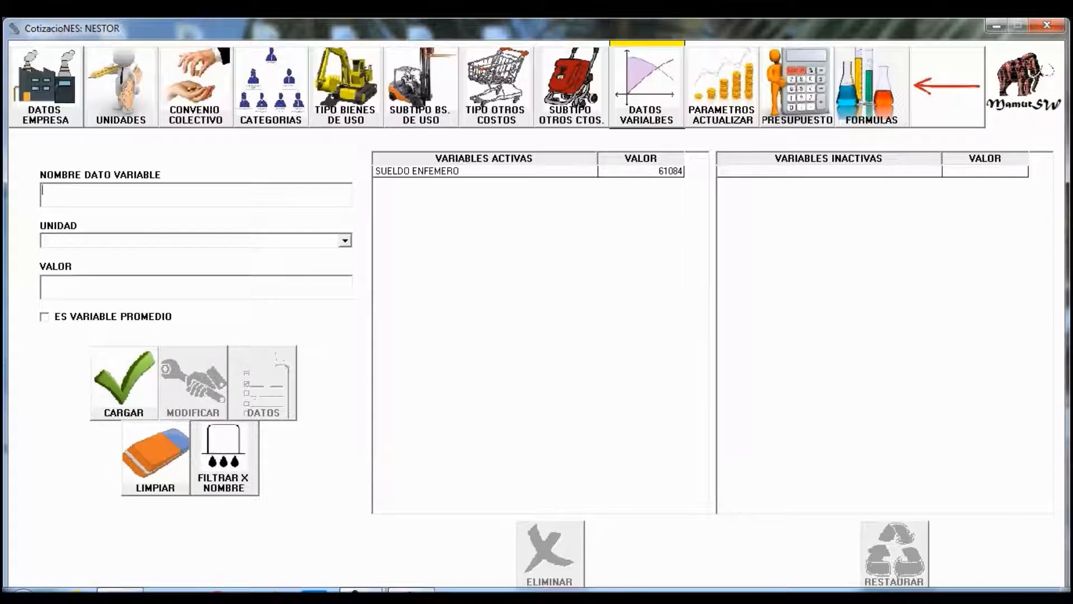
# - Add the variable AMBO DE ENFERMERO in PESOS with value 2000
pyautogui.write('AMBO DE ENFERMERO')
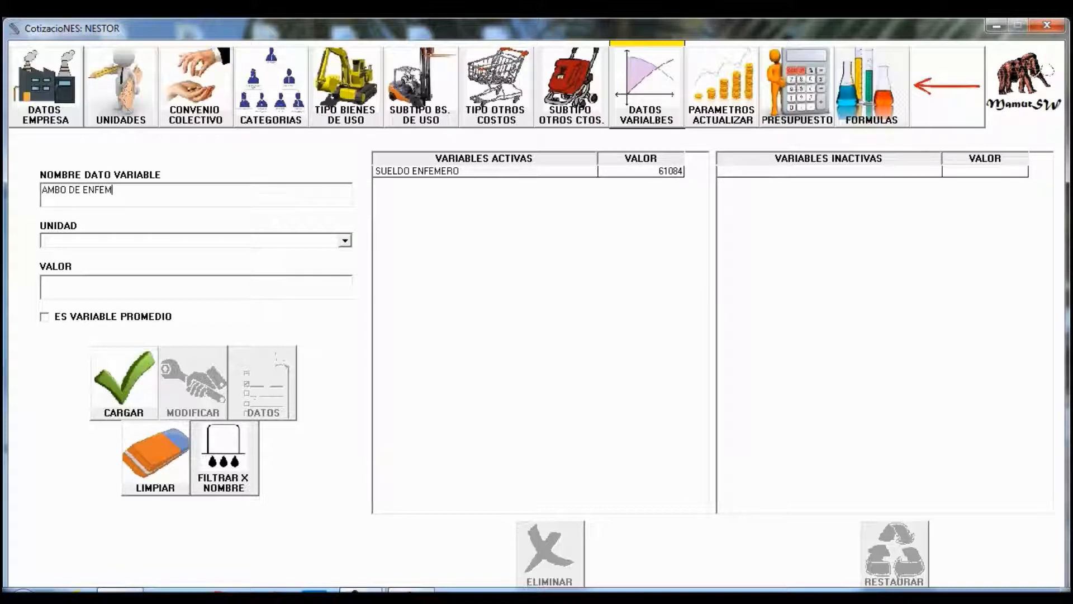
pyautogui.press('Tab')
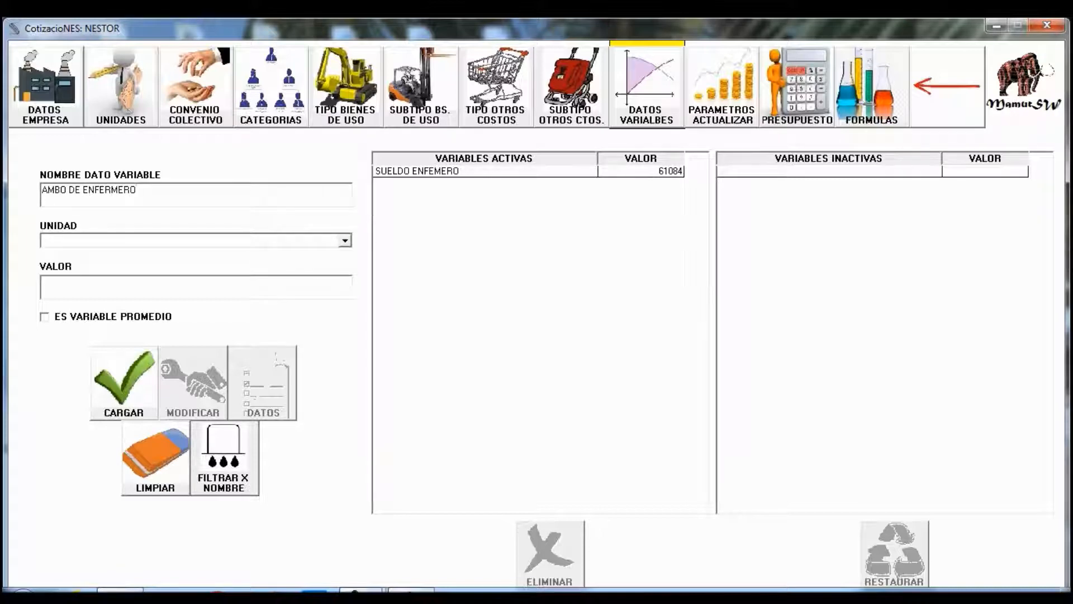
pyautogui.press('Down')
pyautogui.press('Down')
pyautogui.press('Down')
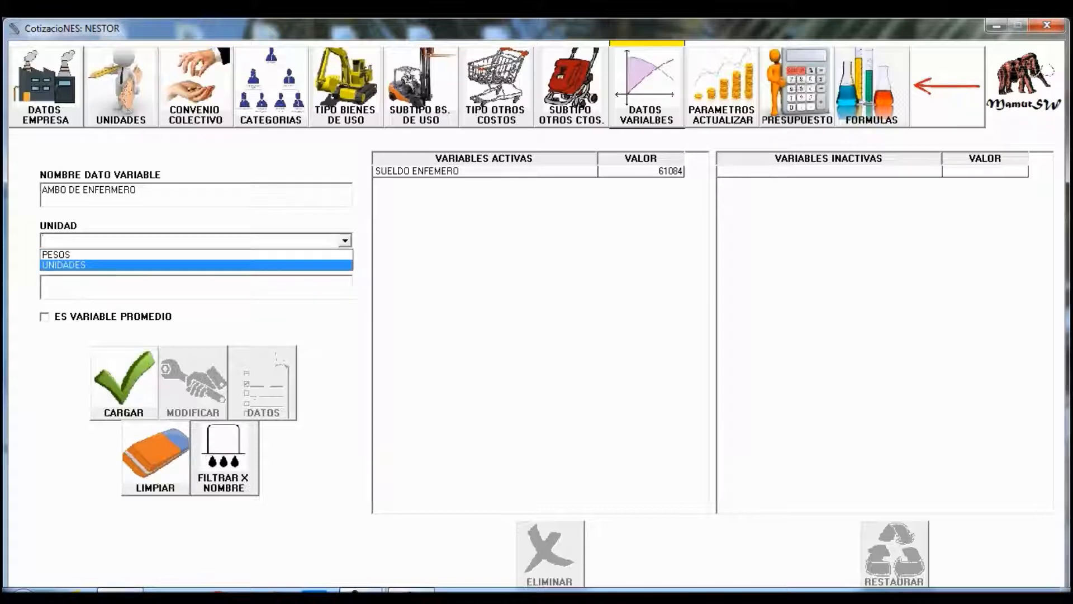
pyautogui.press('Return')
pyautogui.press('Tab')
pyautogui.write('2000')
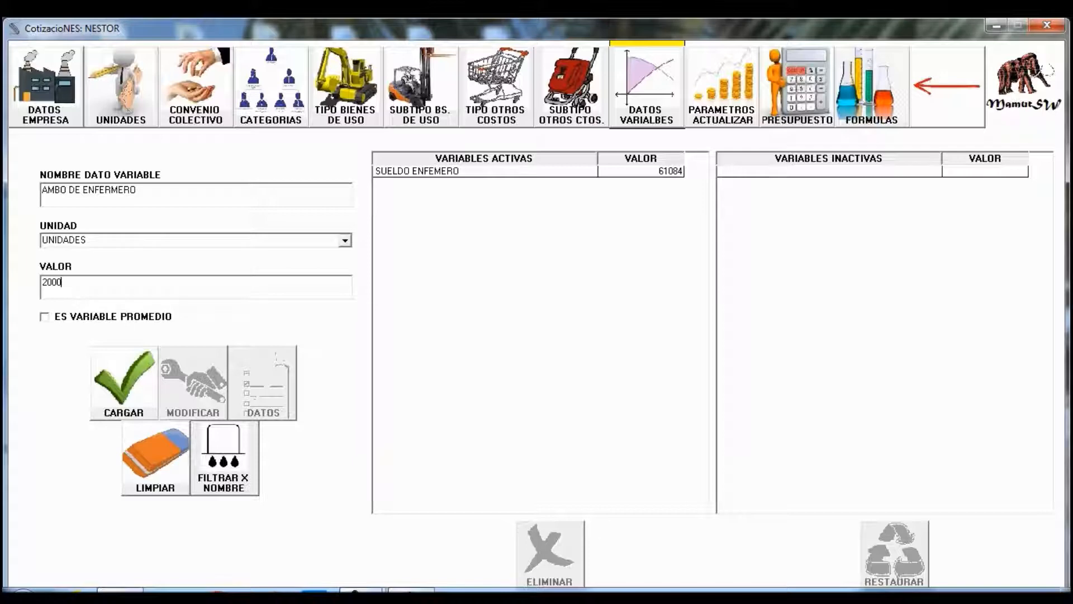
pyautogui.click(345, 240)
pyautogui.press('Up')
pyautogui.press('Return')
pyautogui.click(124, 383)
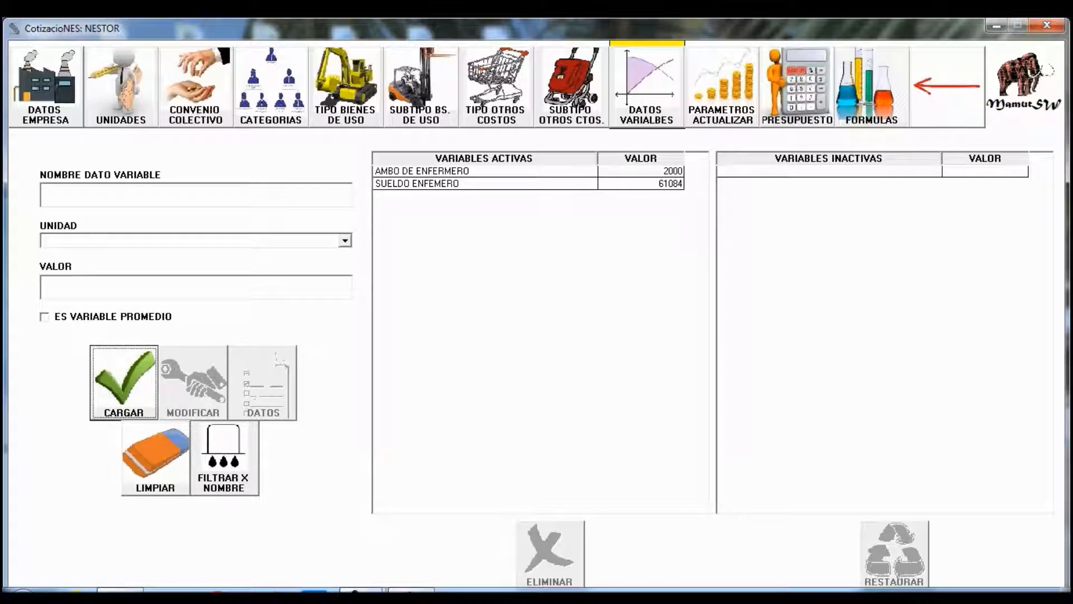
pyautogui.click(722, 87)
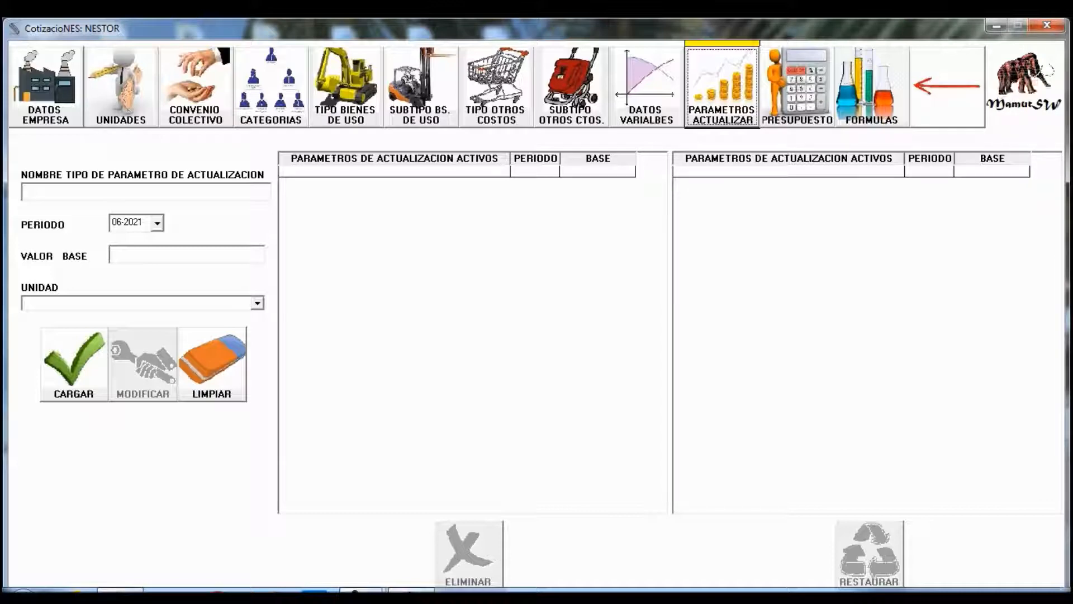
# - Add update parameter SUELDO ENFERMERO with base value 61084 in PESOS
pyautogui.click(146, 192)
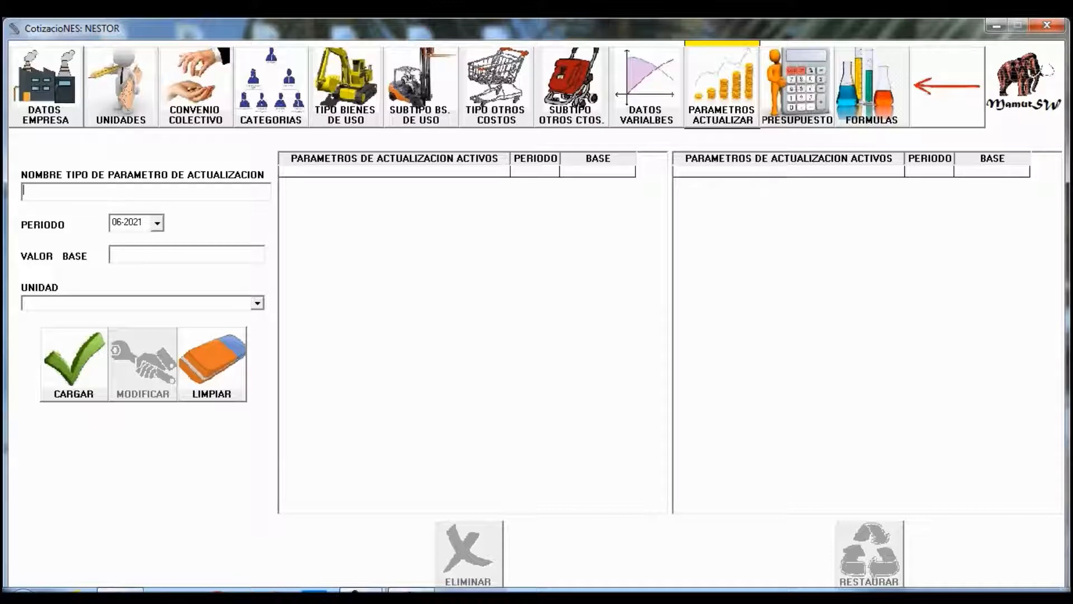
pyautogui.write('SUELDO ENFERMERO')
pyautogui.press('Tab')
pyautogui.press('Tab')
pyautogui.write('61084')
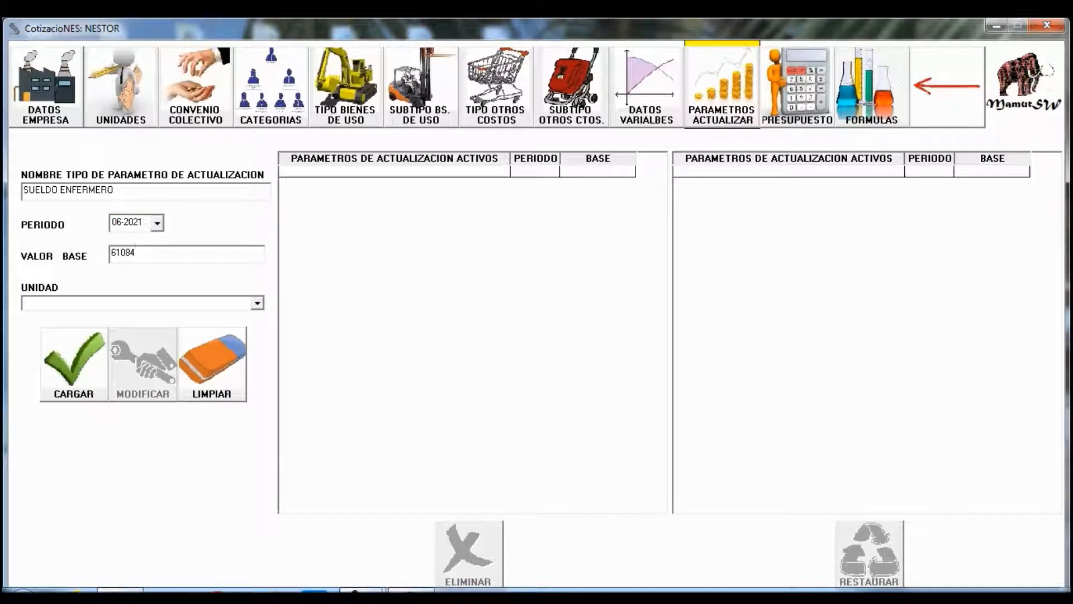
pyautogui.click(257, 303)
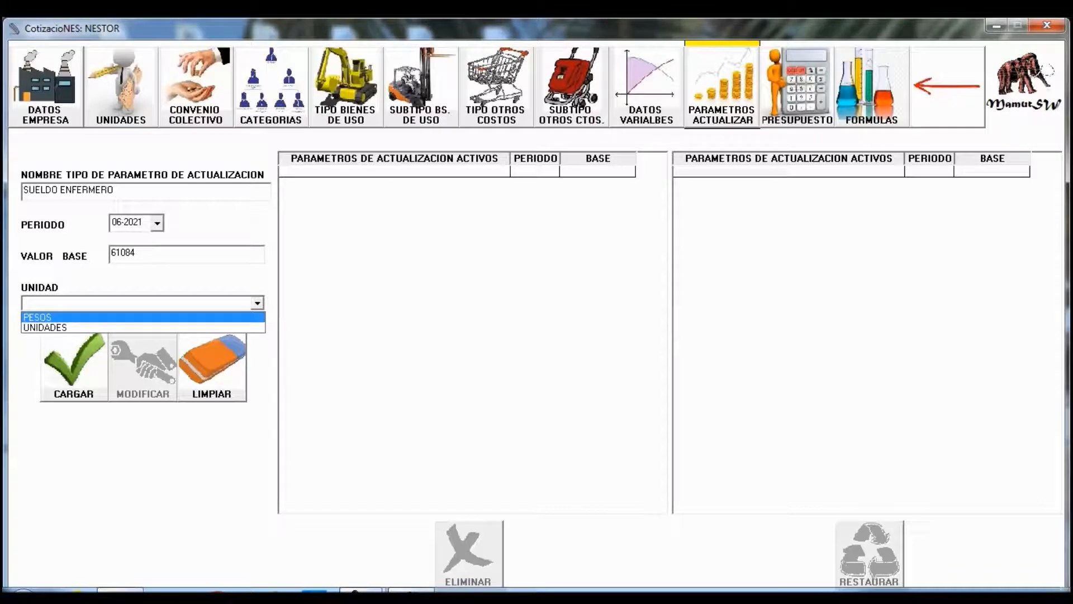
pyautogui.click(168, 316)
pyautogui.click(73, 363)
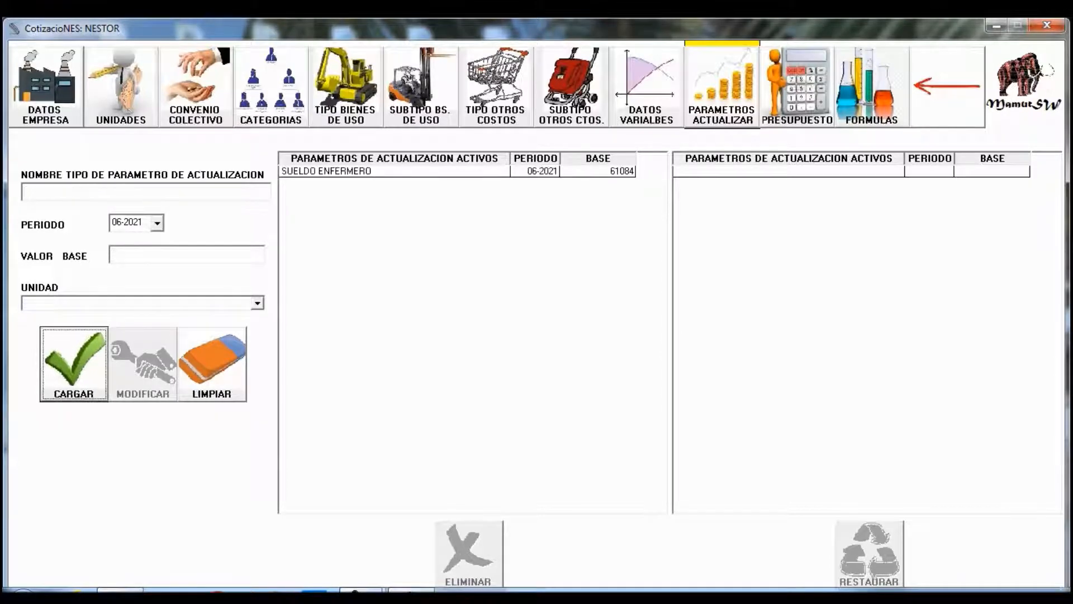
# - Add update parameter IPC CREEBBA with base 350 in UNIDADES, keeping period 06-2021
pyautogui.click(145, 192)
pyautogui.write('IPC')
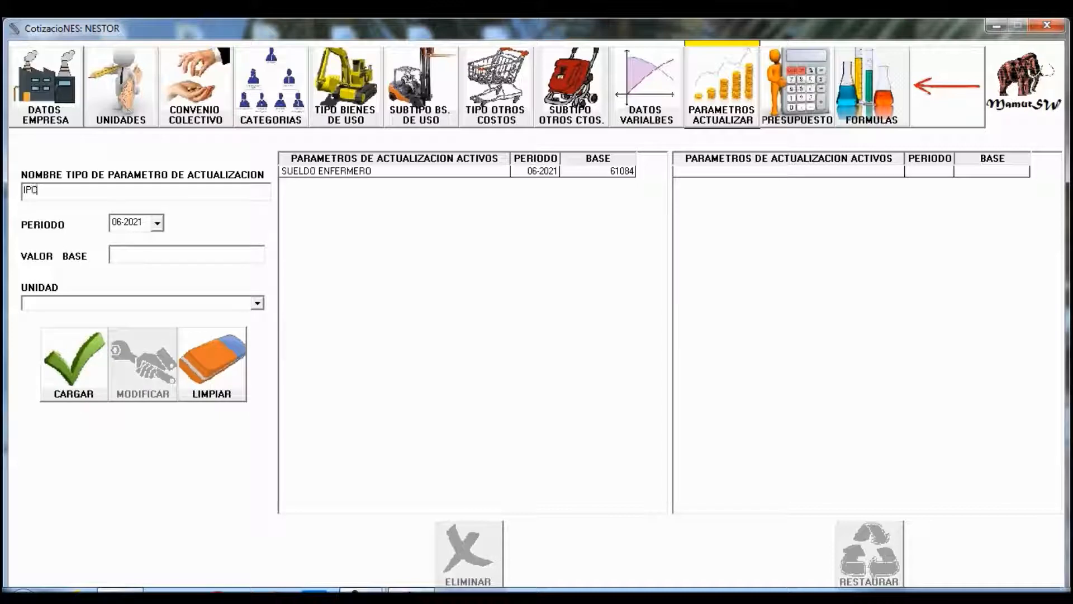
pyautogui.write(' CRE')
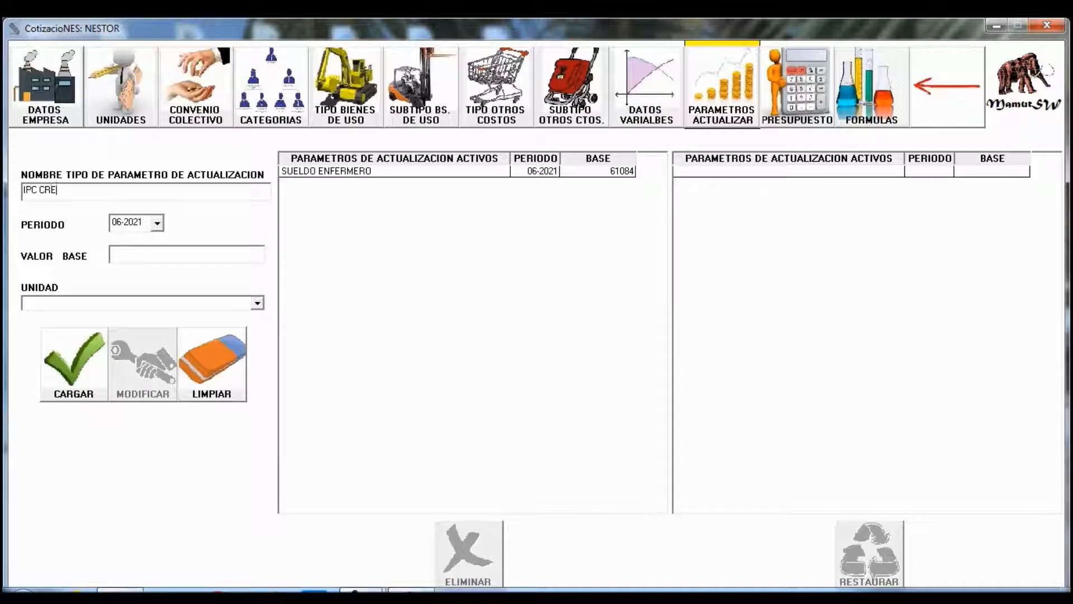
pyautogui.write('EBBA')
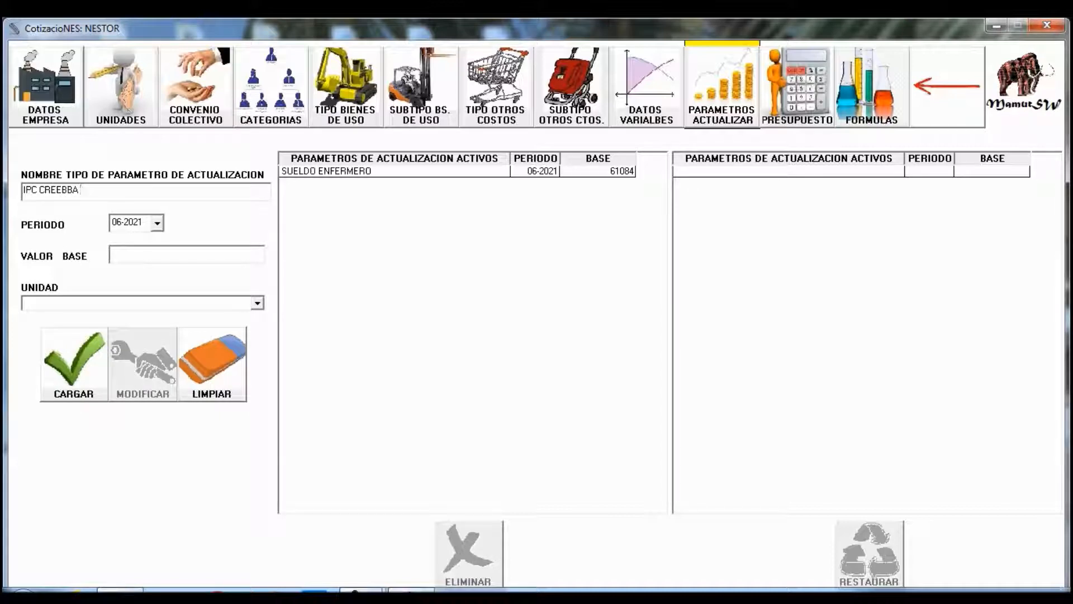
pyautogui.press('Tab')
pyautogui.press('Tab')
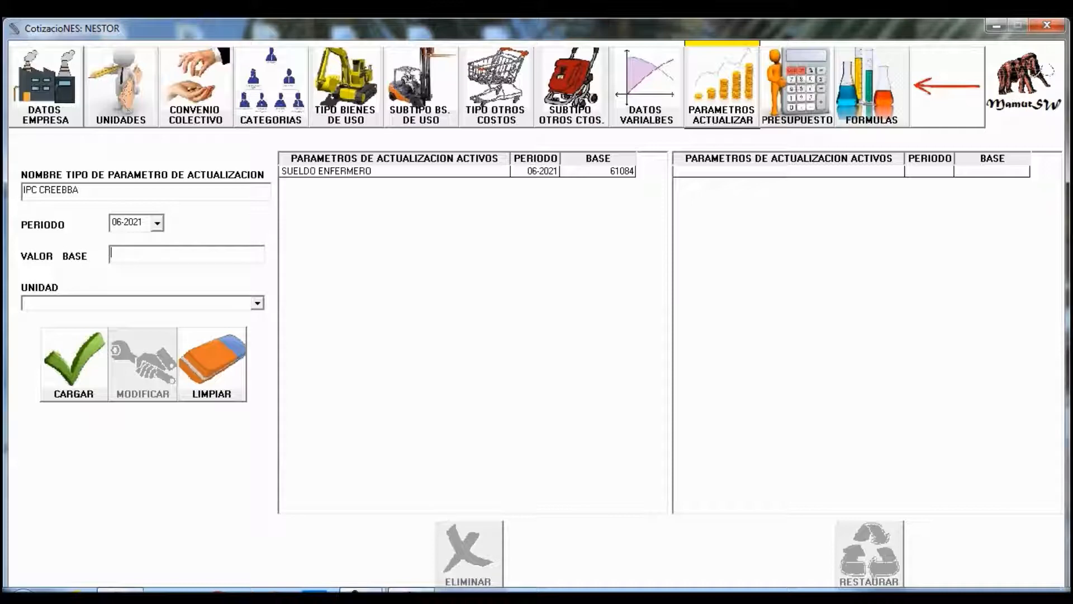
pyautogui.write('350')
pyautogui.click(258, 303)
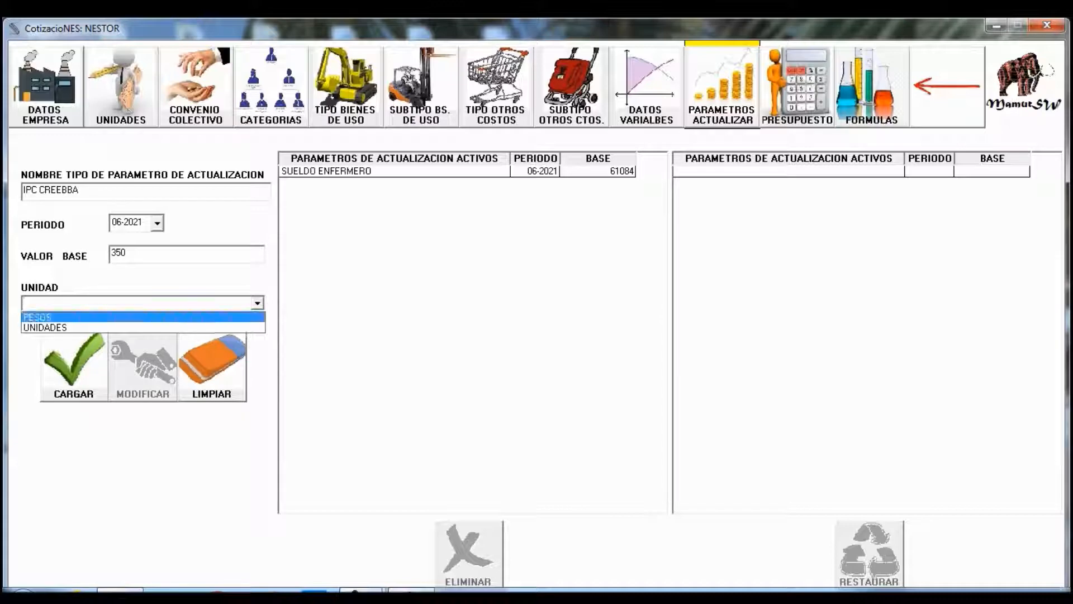
pyautogui.click(143, 328)
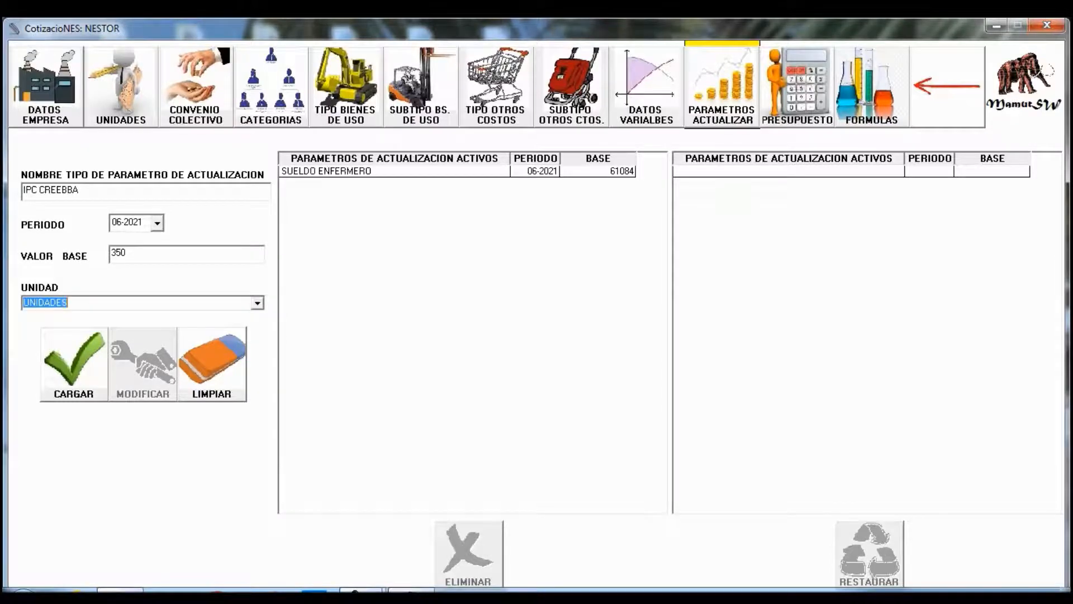
pyautogui.click(73, 363)
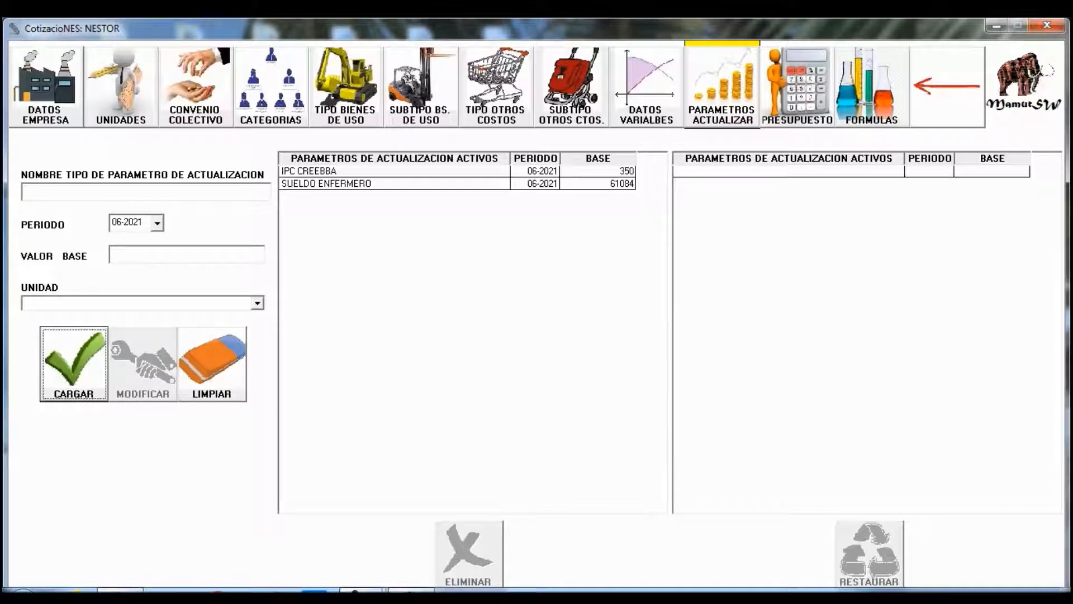
pyautogui.click(158, 223)
pyautogui.click(158, 223)
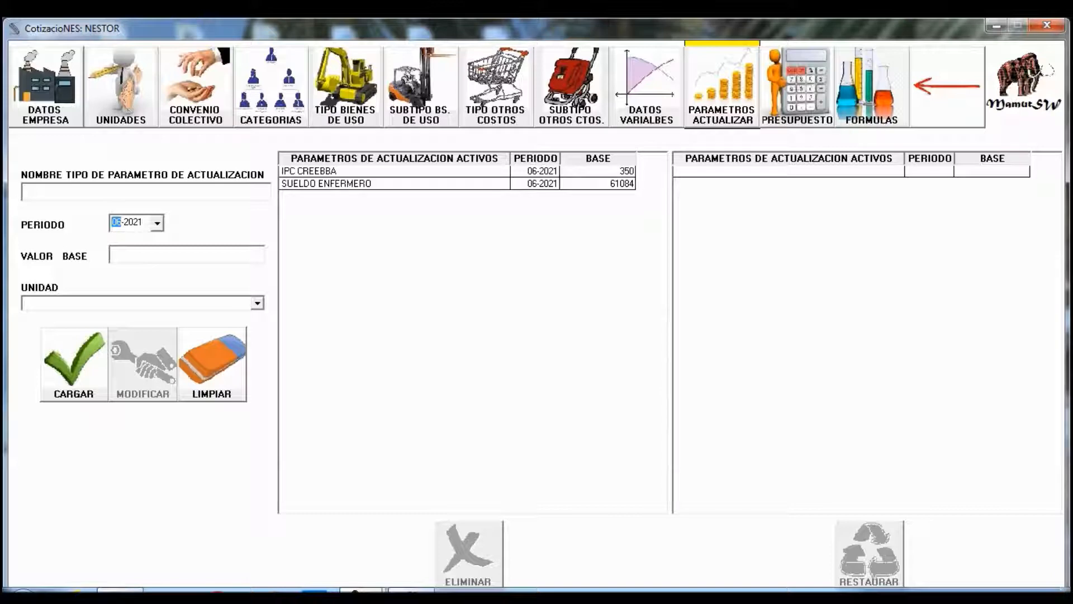
# - Check the formulas page and the budget's COSTO RRHH form, then return to FORMULAS
pyautogui.click(872, 87)
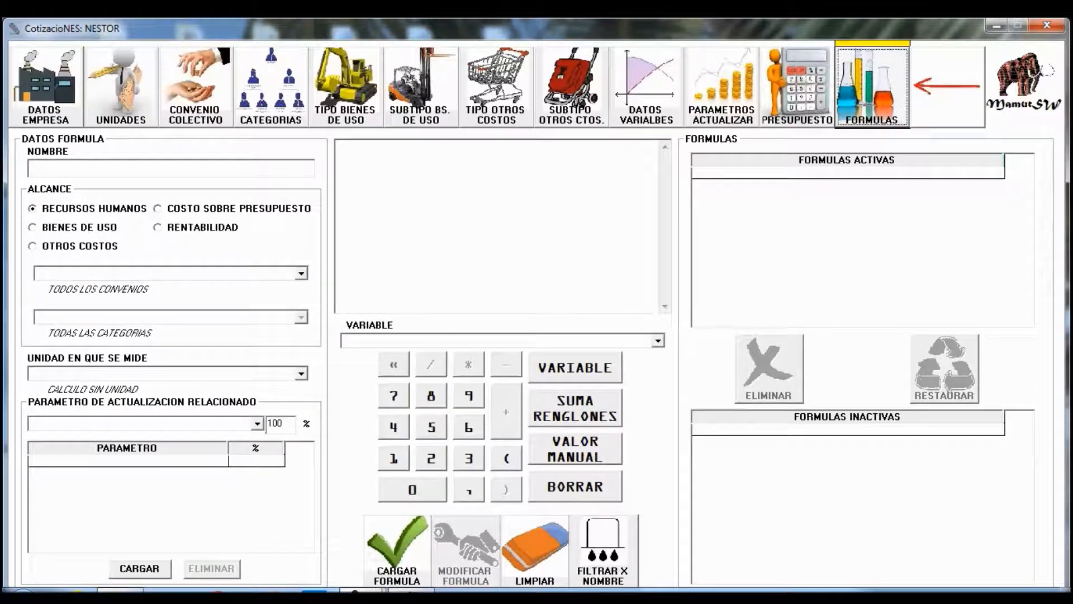
pyautogui.click(797, 87)
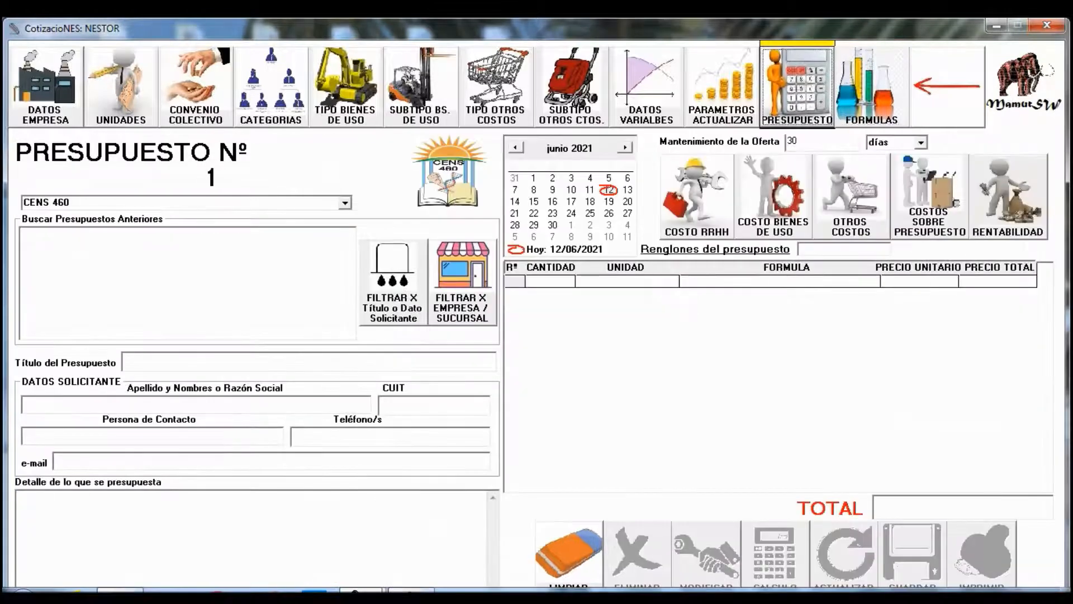
pyautogui.click(696, 197)
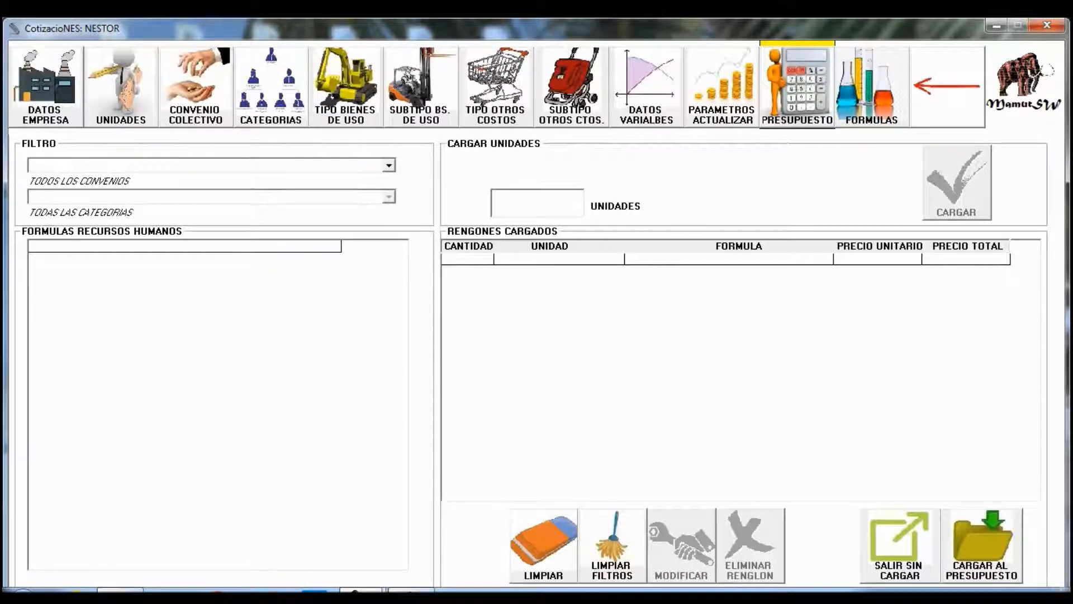
pyautogui.click(872, 86)
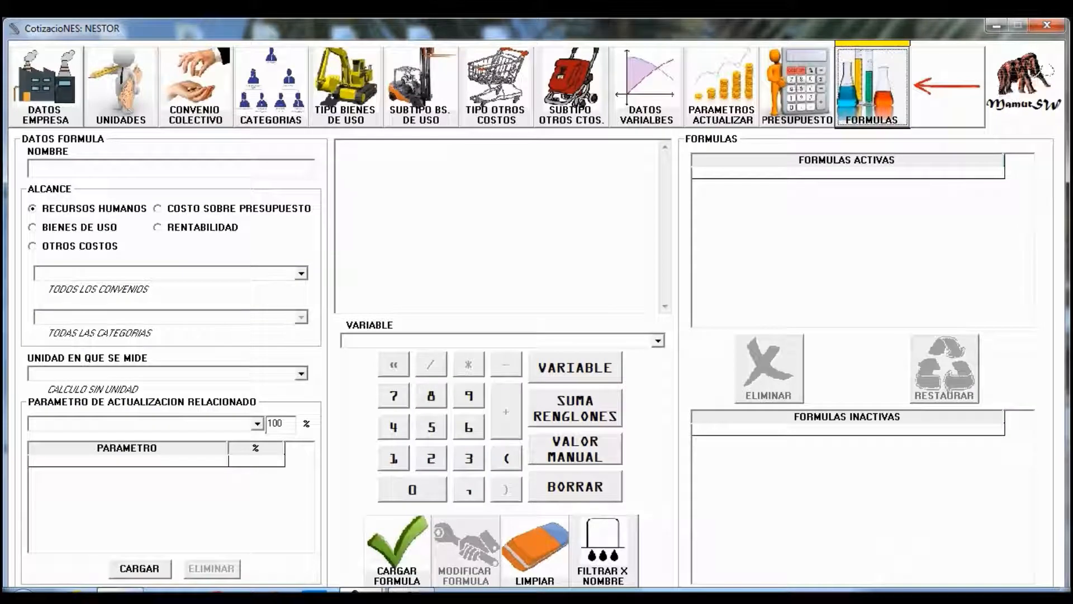
# - Define formula SUELDO ENFERMERO for category ENFERMERO under CC 459/06, measured in UNIDADES
pyautogui.click(168, 168)
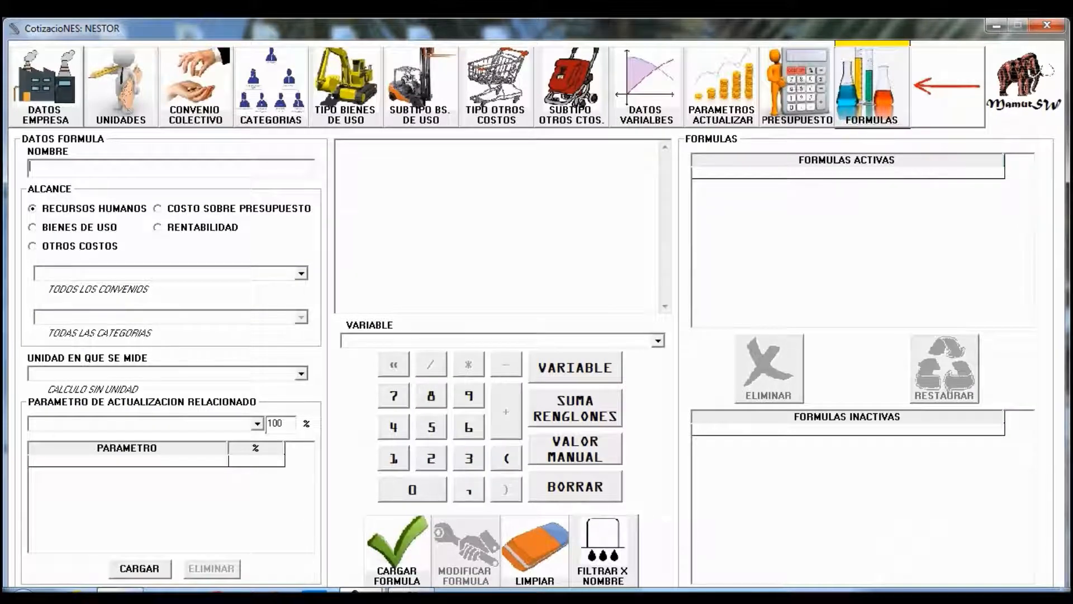
pyautogui.write('S')
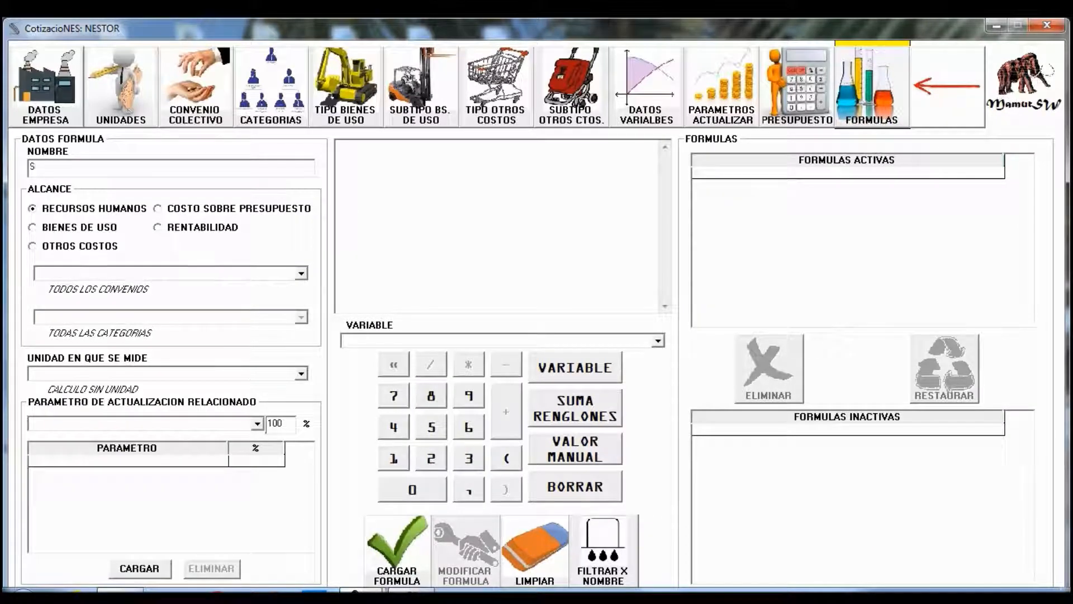
pyautogui.write('UELDO ENFERMERO')
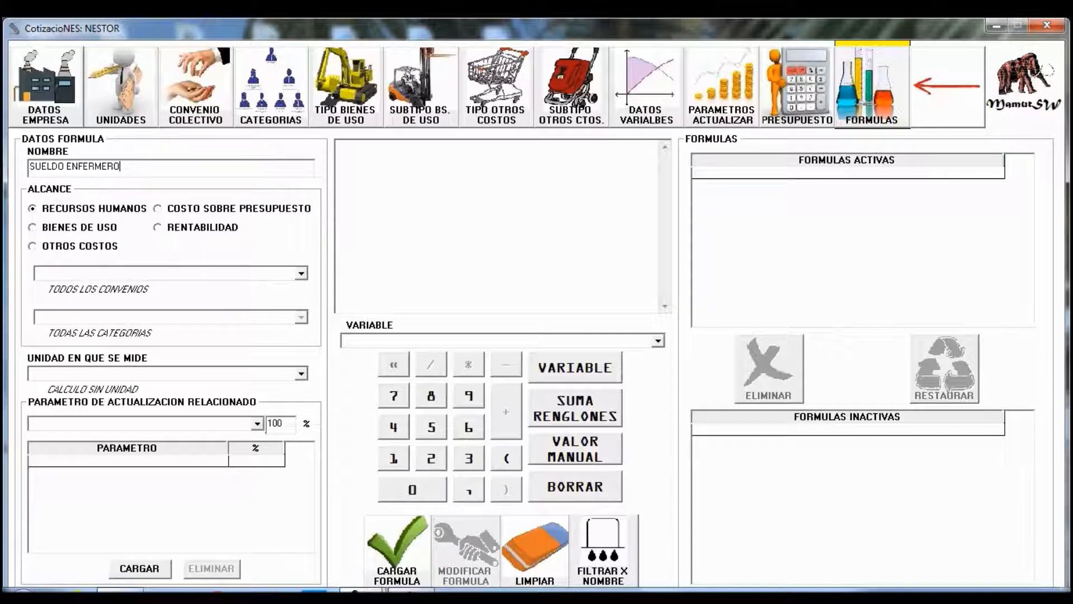
pyautogui.click(94, 208)
pyautogui.click(302, 273)
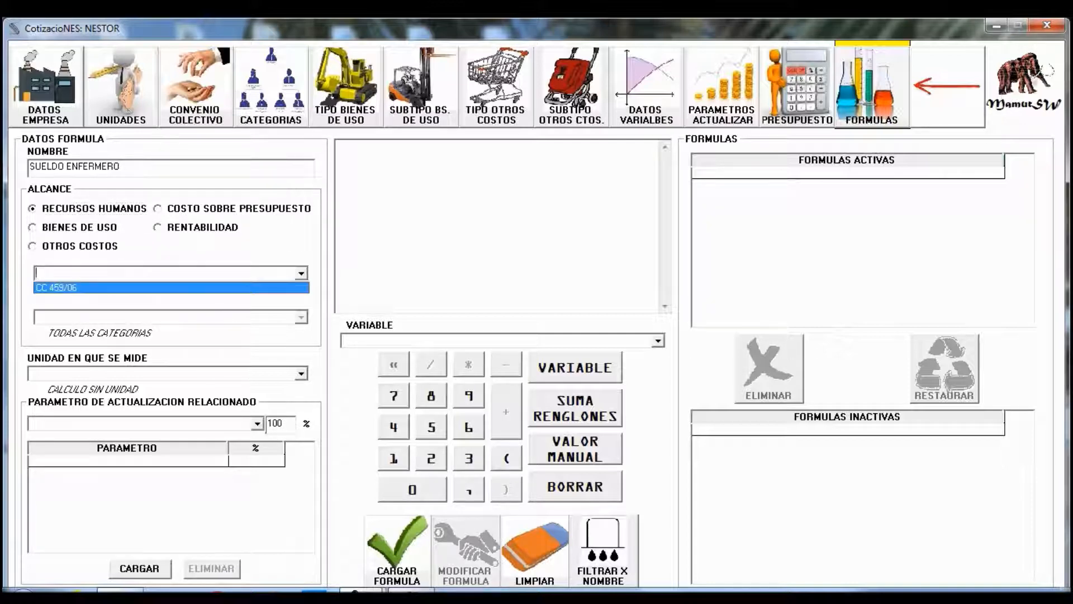
pyautogui.click(170, 288)
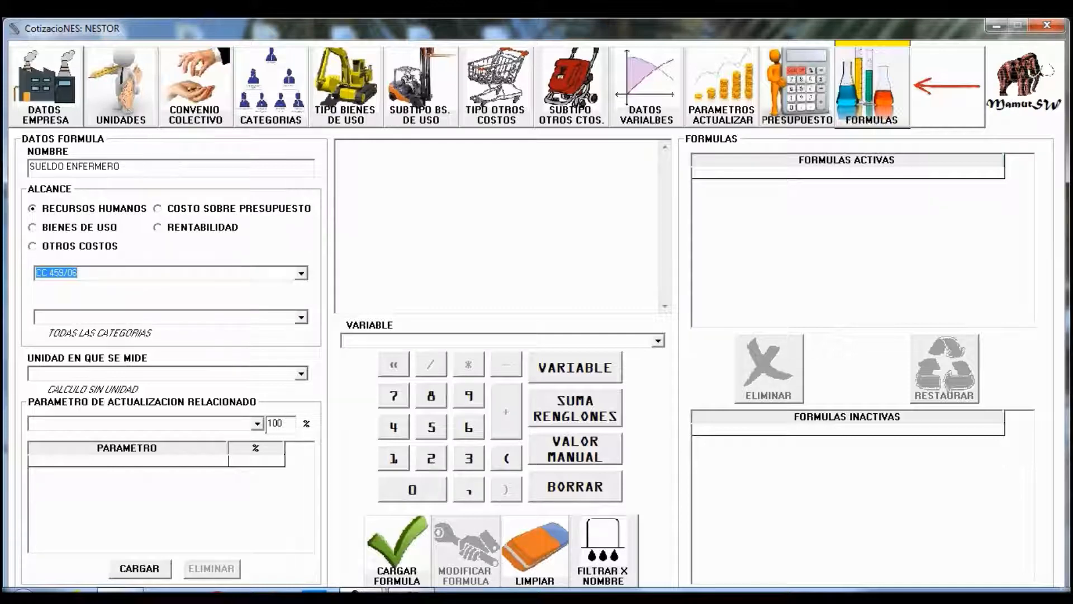
pyautogui.click(301, 317)
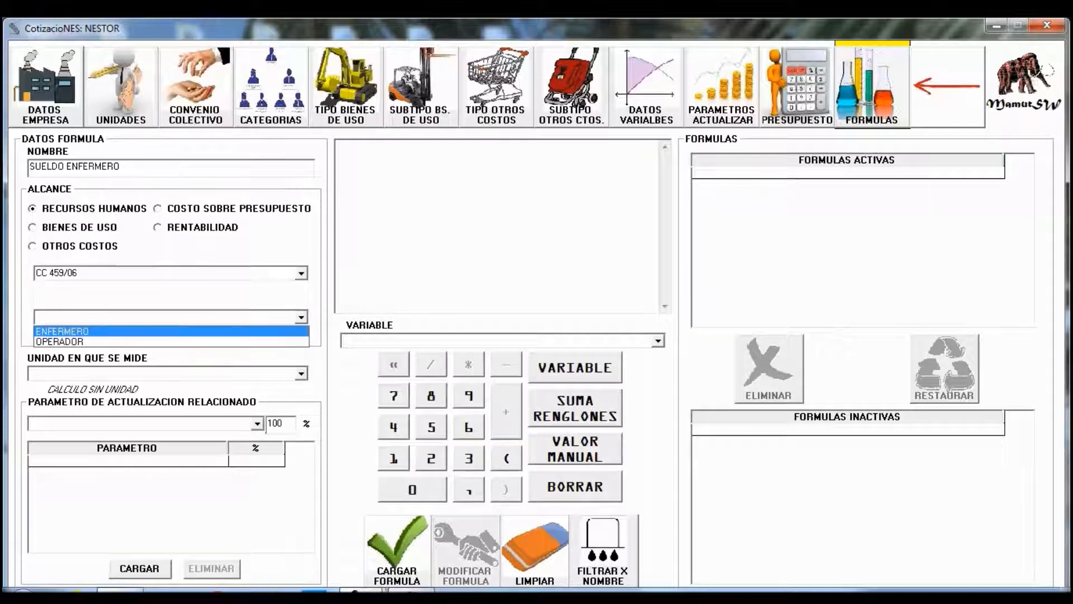
pyautogui.click(171, 331)
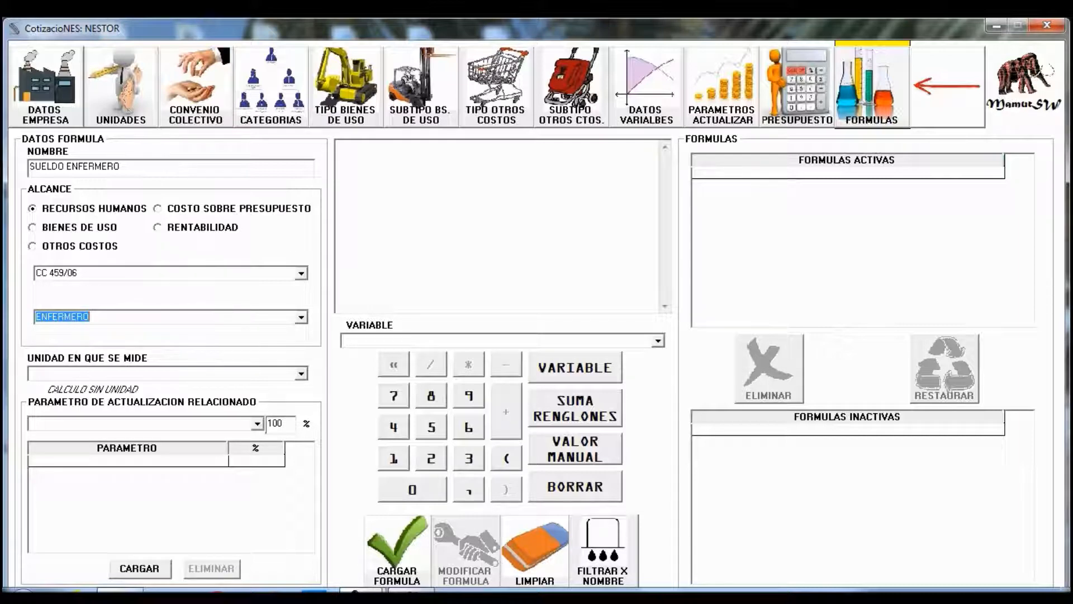
pyautogui.click(302, 374)
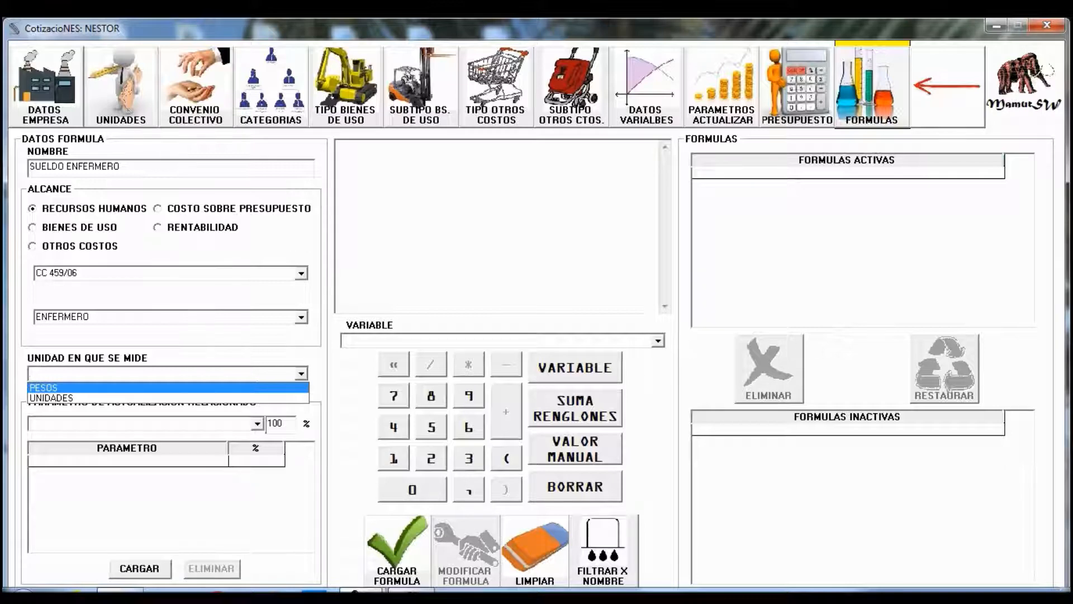
pyautogui.press('Down')
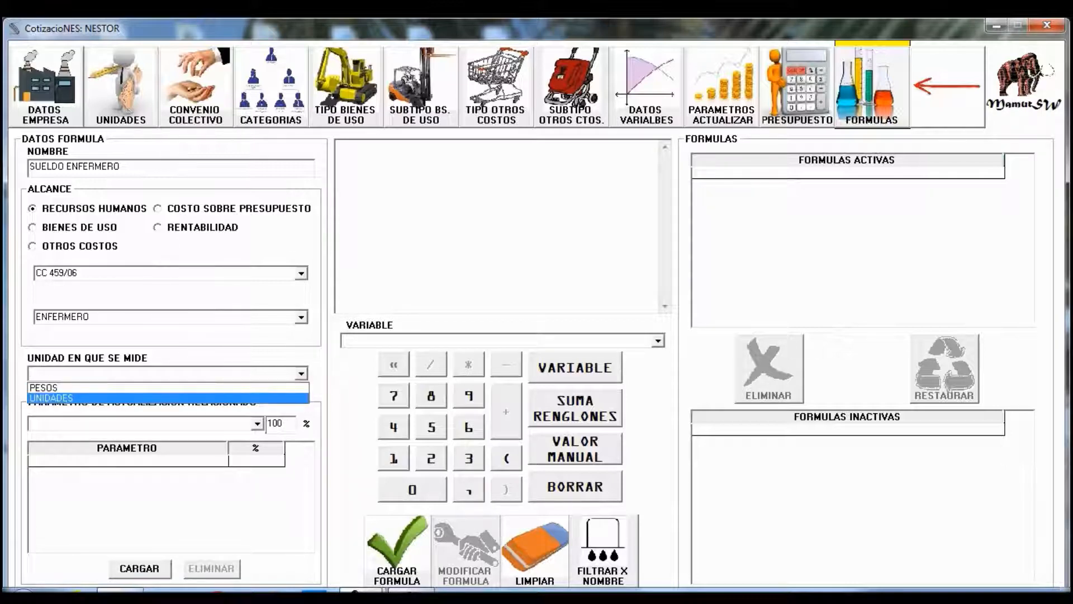
pyautogui.press('Return')
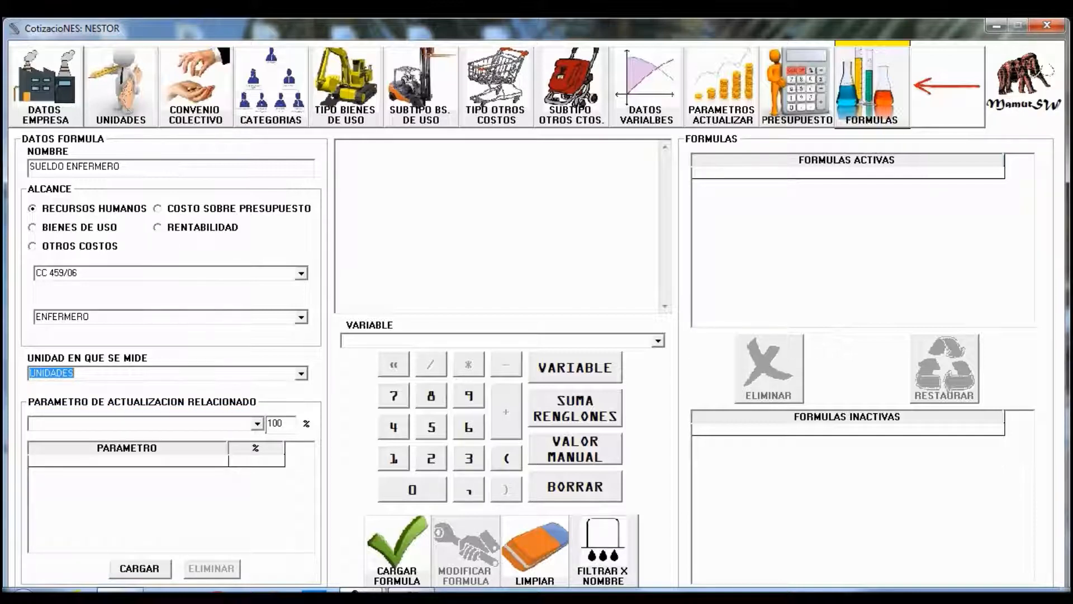
# - Add the SUELDO ENFERMERO parameter at 100% and variable, then save the formula as active
pyautogui.click(257, 424)
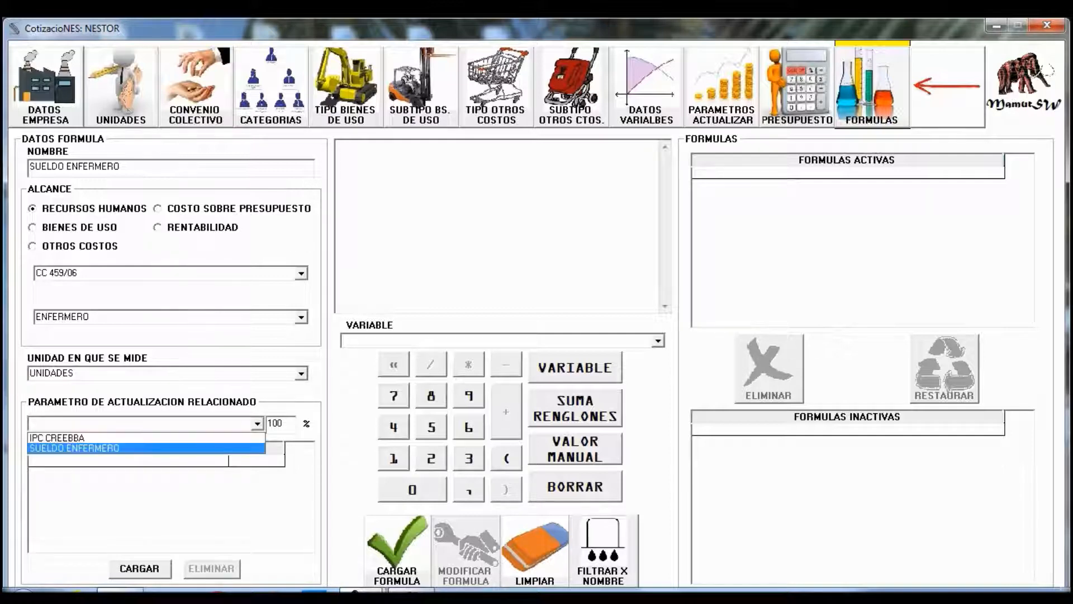
pyautogui.click(146, 448)
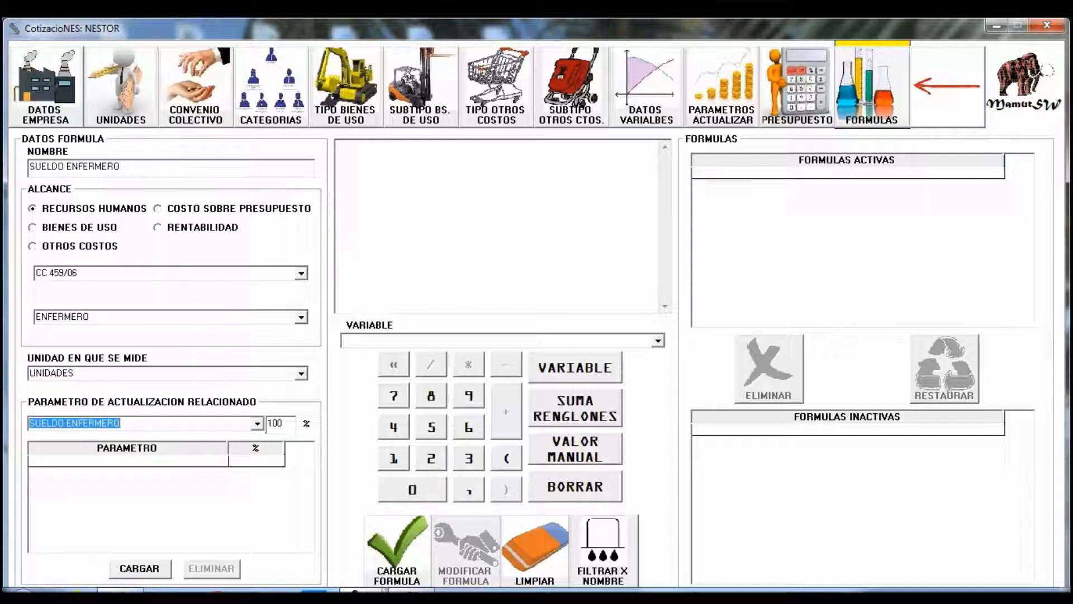
pyautogui.click(140, 568)
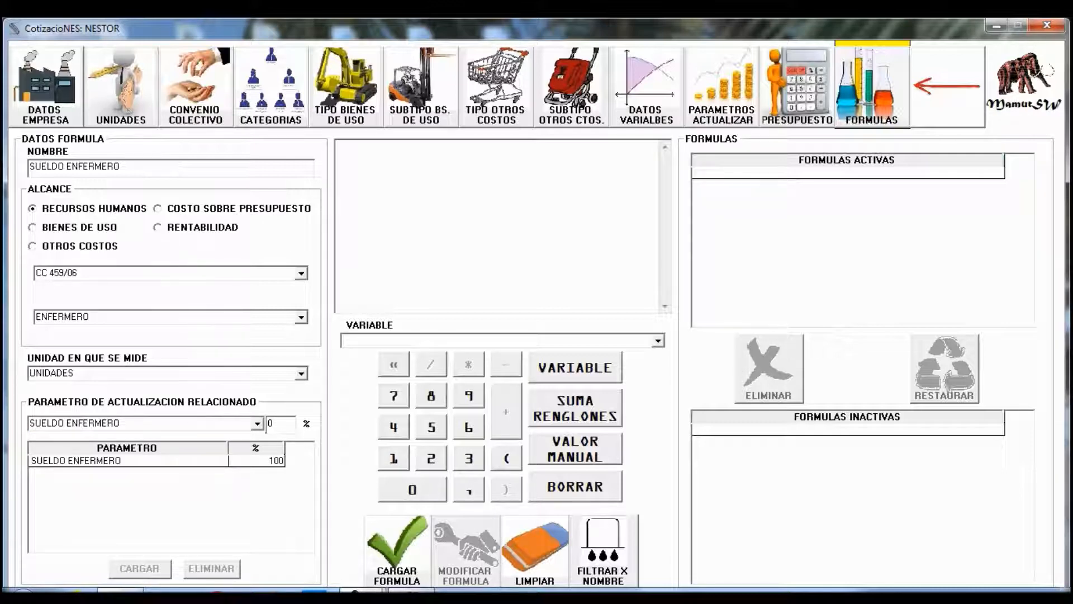
pyautogui.click(658, 341)
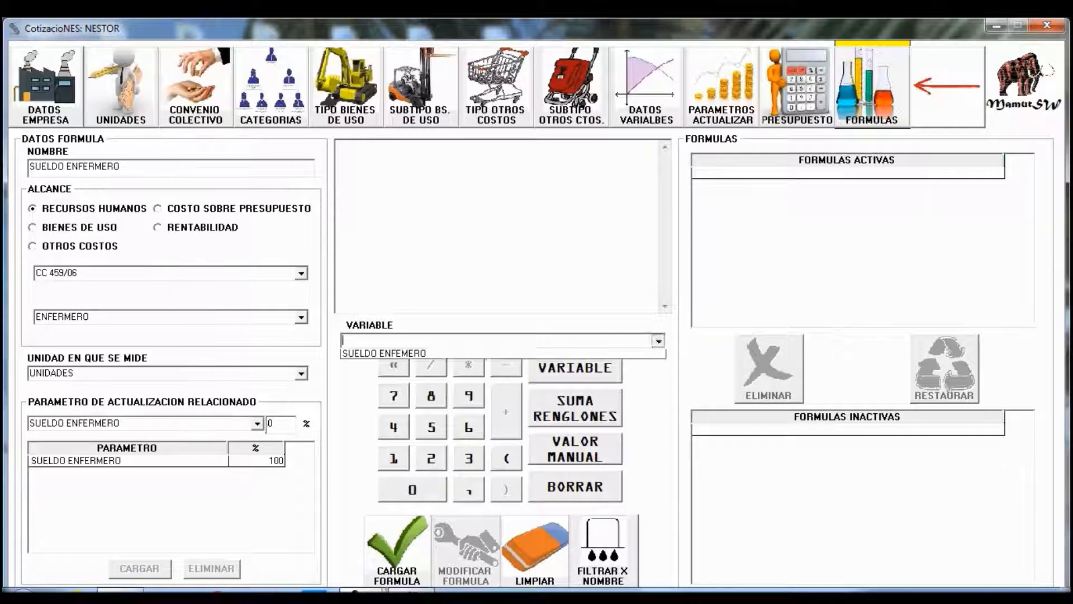
pyautogui.click(503, 366)
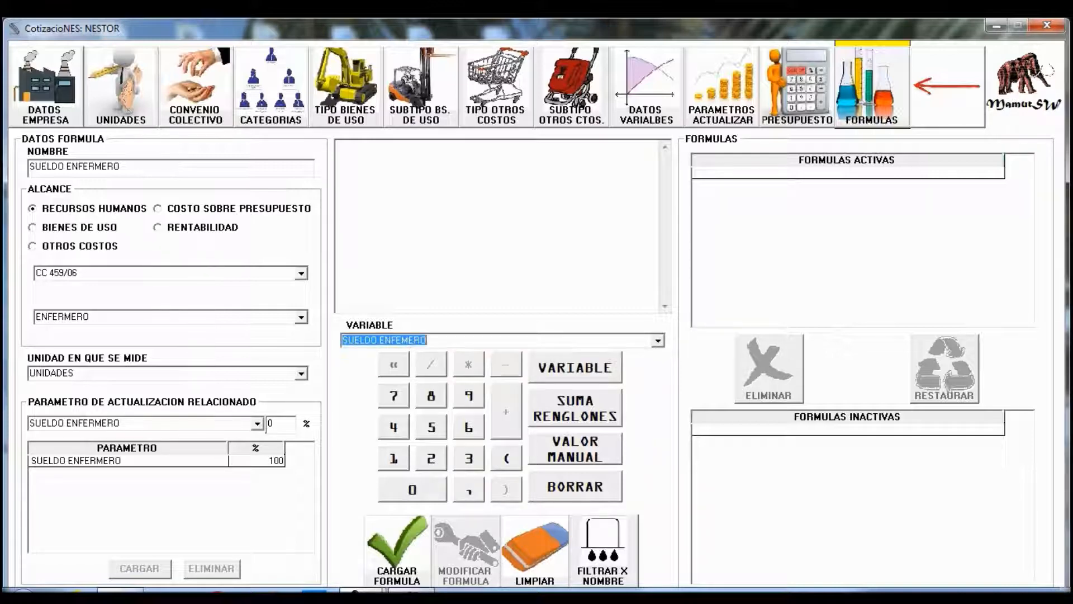
pyautogui.click(575, 367)
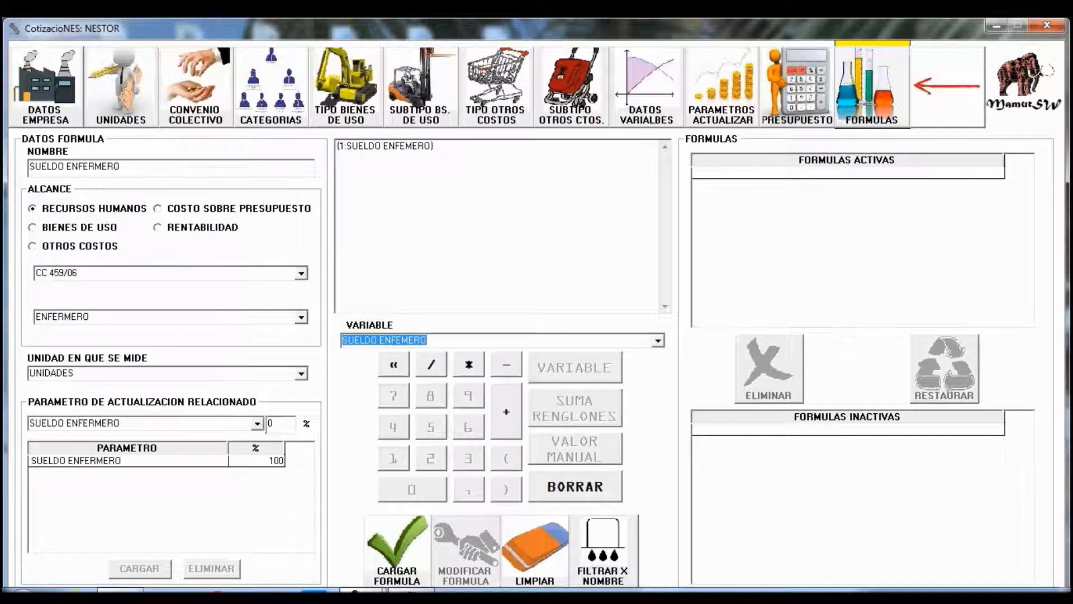
pyautogui.click(397, 550)
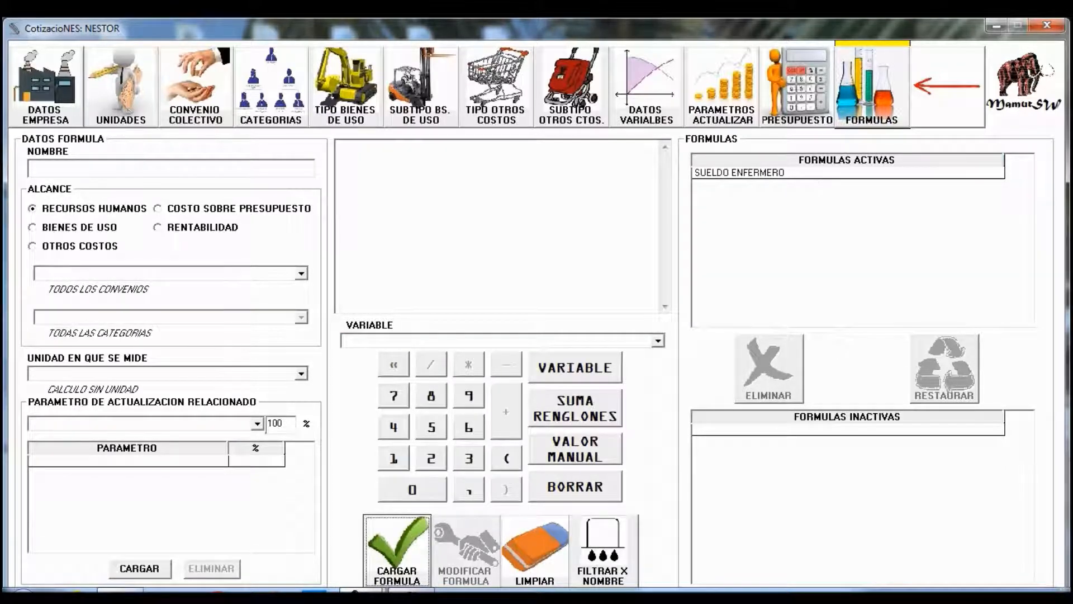
pyautogui.click(847, 173)
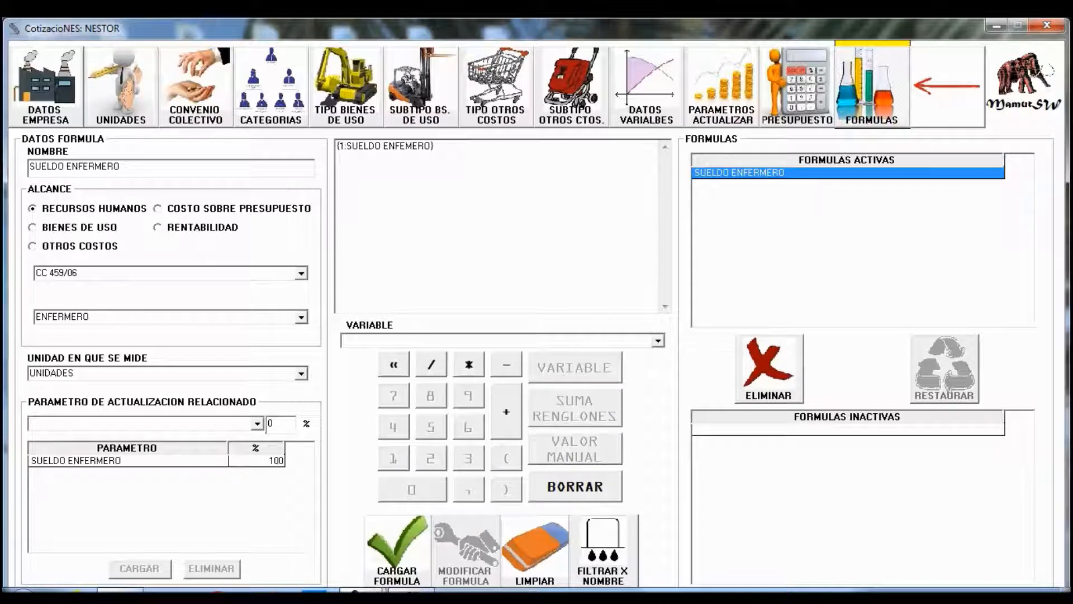
pyautogui.click(797, 87)
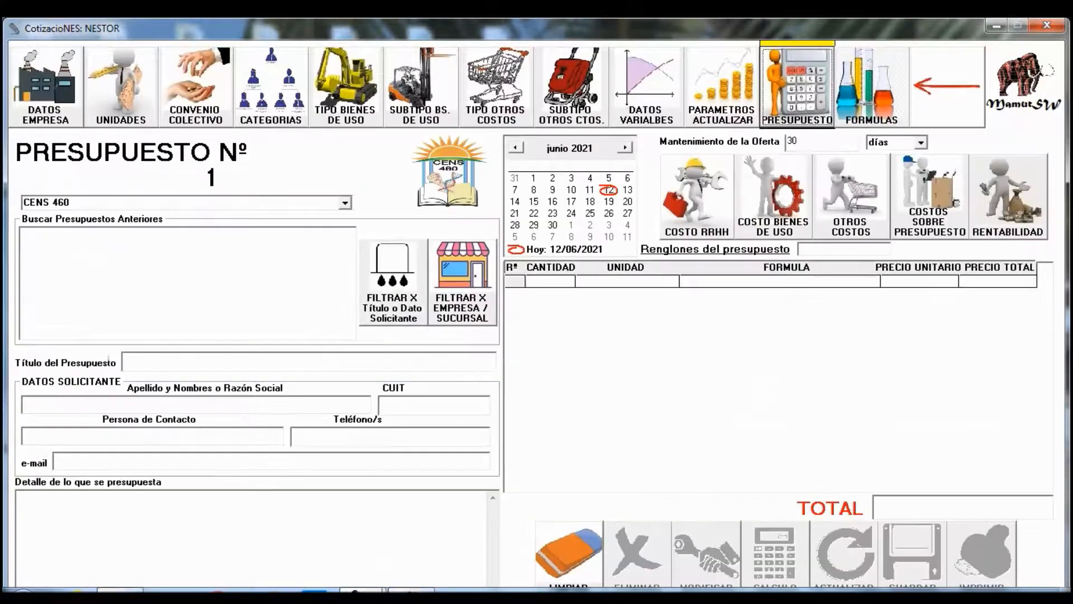
# - Load 5 units of SUELDO ENFERMERO at 61.084,00 each into budget Nº 1
pyautogui.click(697, 196)
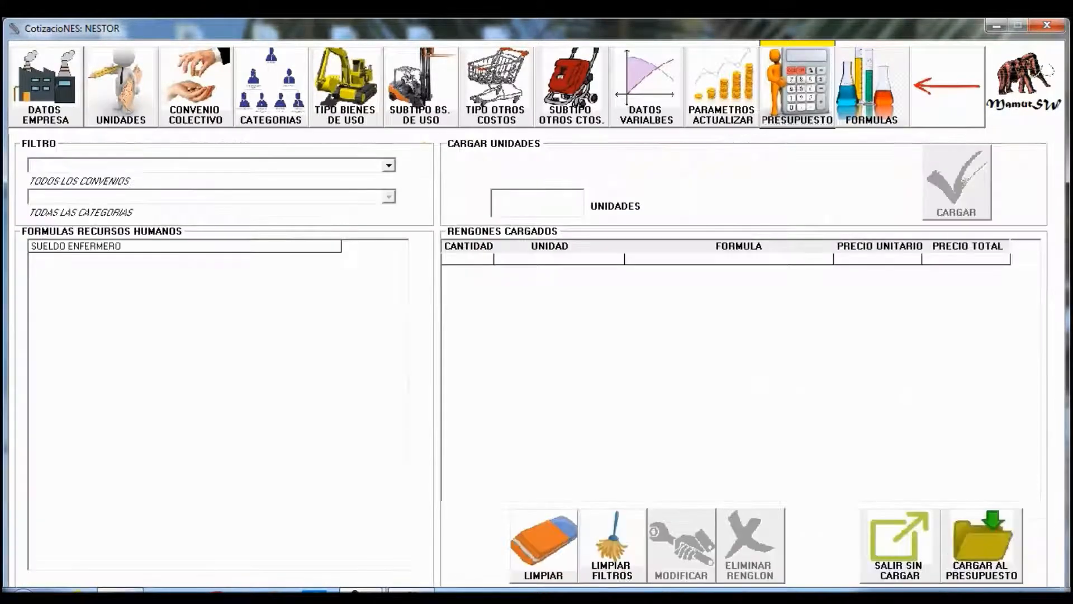
pyautogui.click(184, 246)
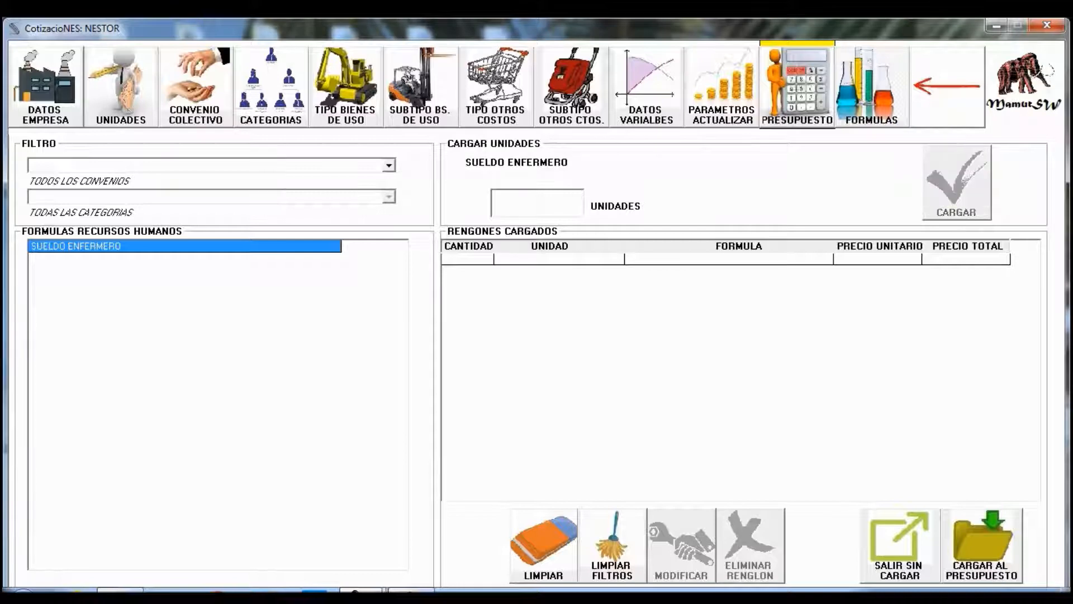
pyautogui.write('2')
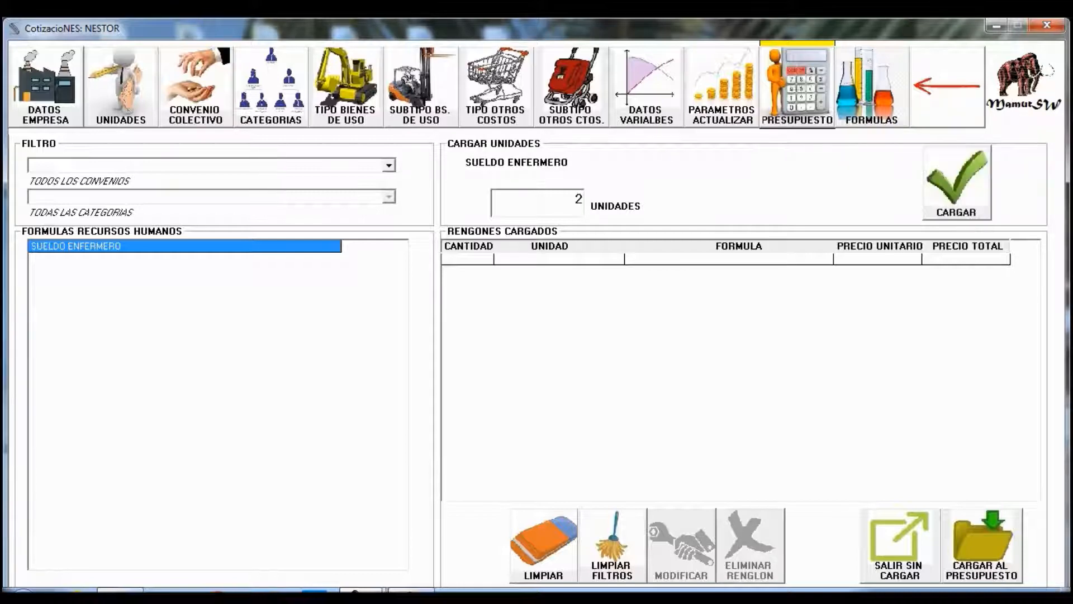
pyautogui.press('BackSpace')
pyautogui.write('3')
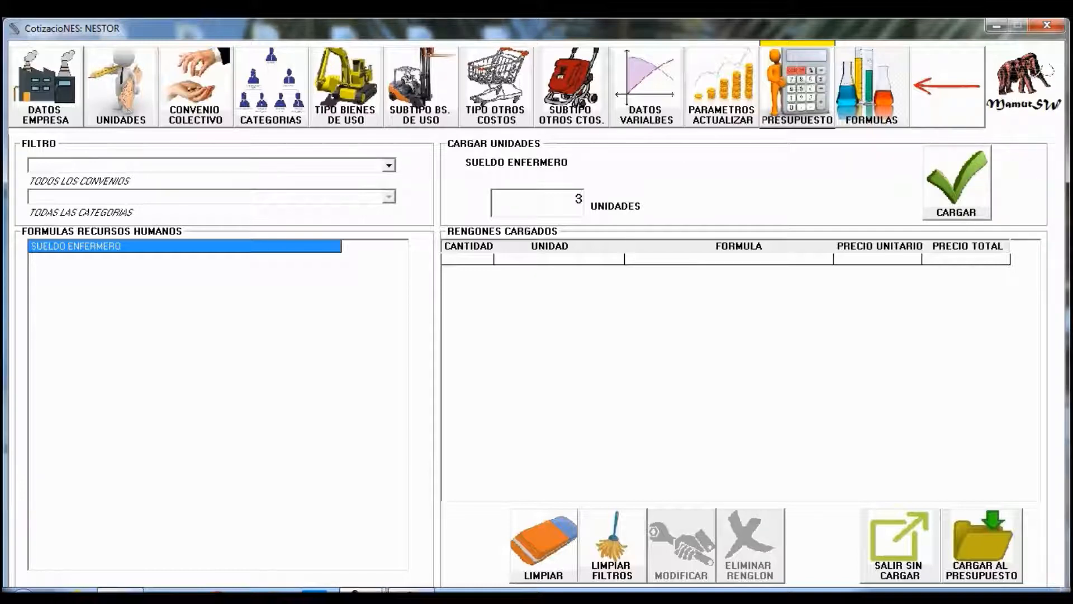
pyautogui.press('BackSpace')
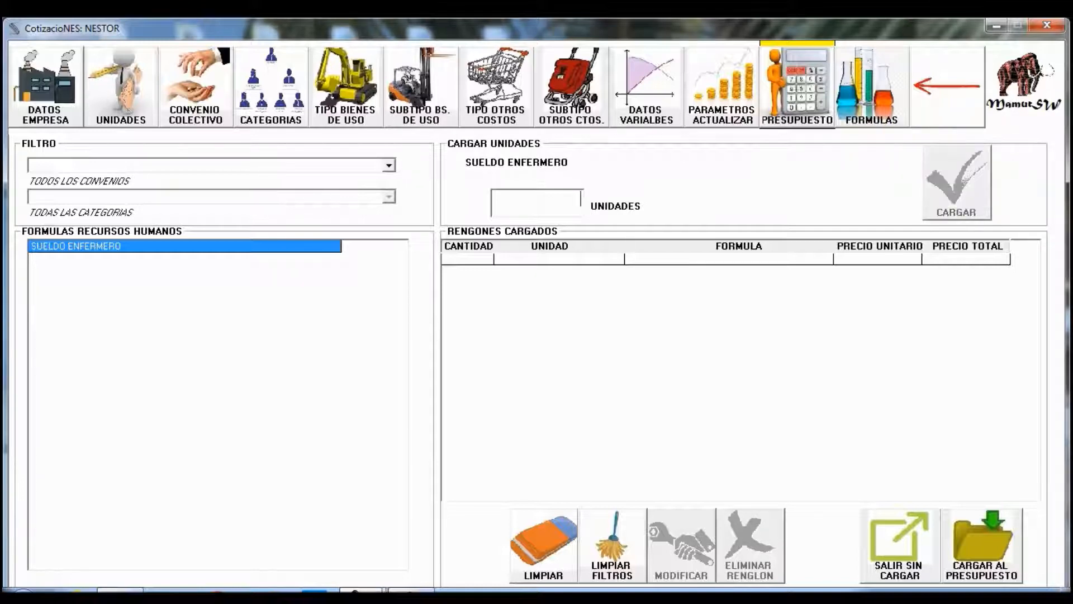
pyautogui.write('5')
pyautogui.press('Return')
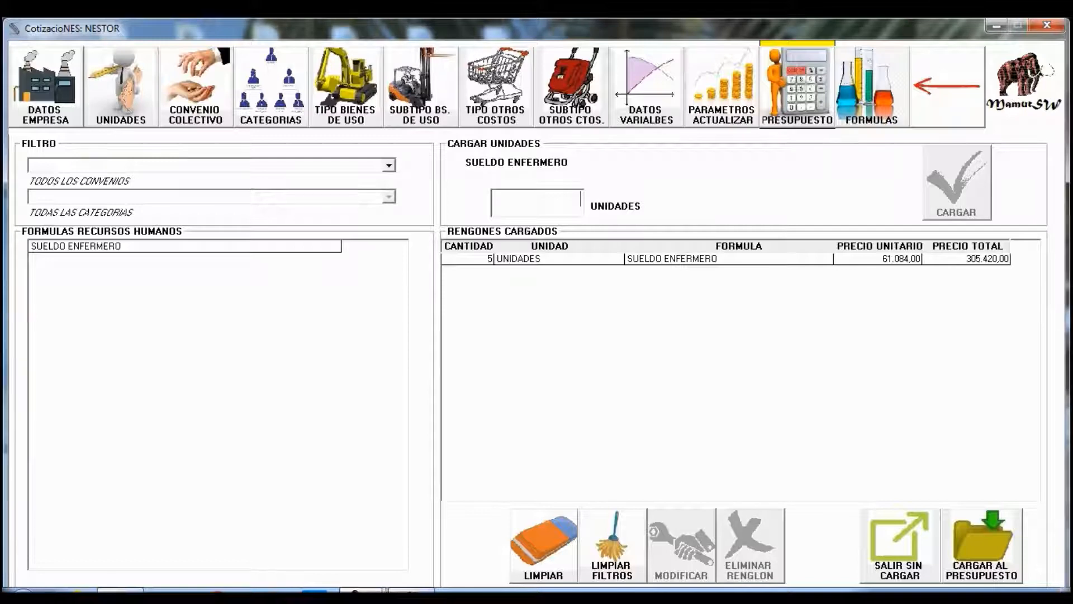
pyautogui.click(982, 546)
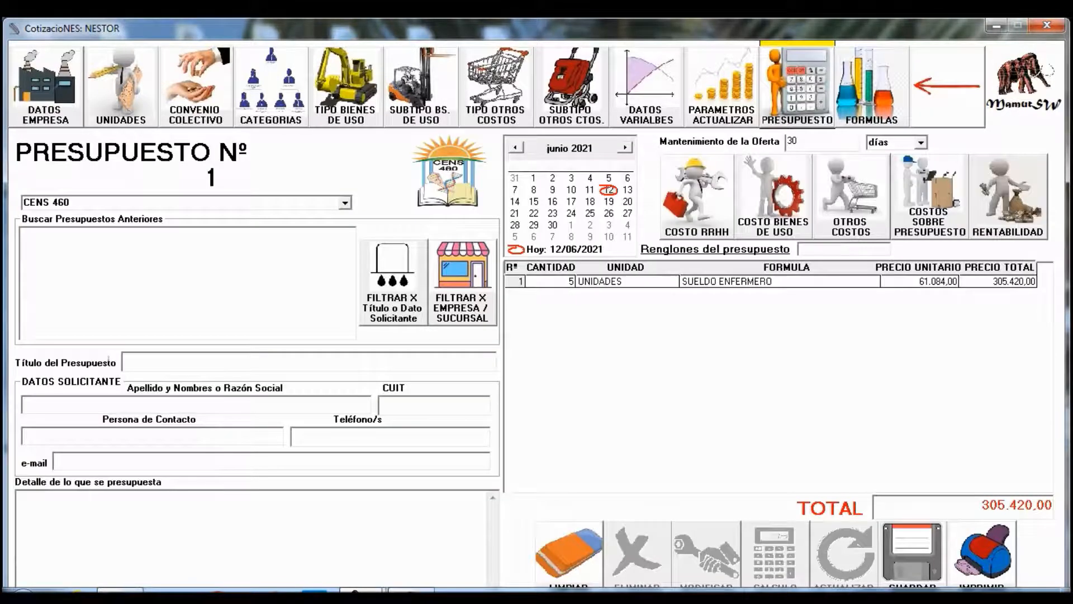
# - Select the nurse salary budget line and return to the formulas page
pyautogui.click(640, 281)
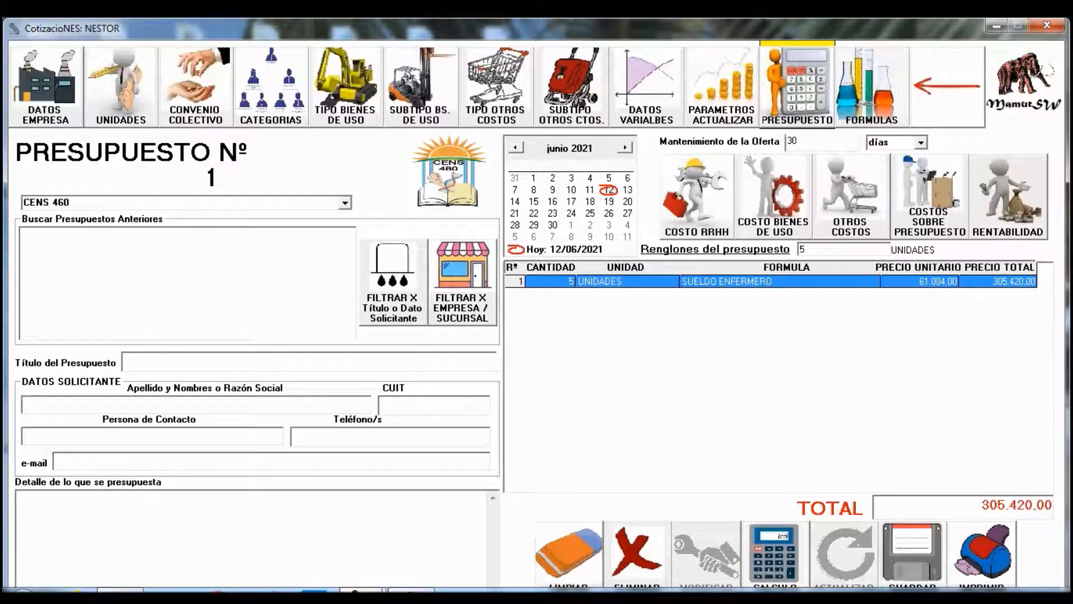
pyautogui.click(872, 86)
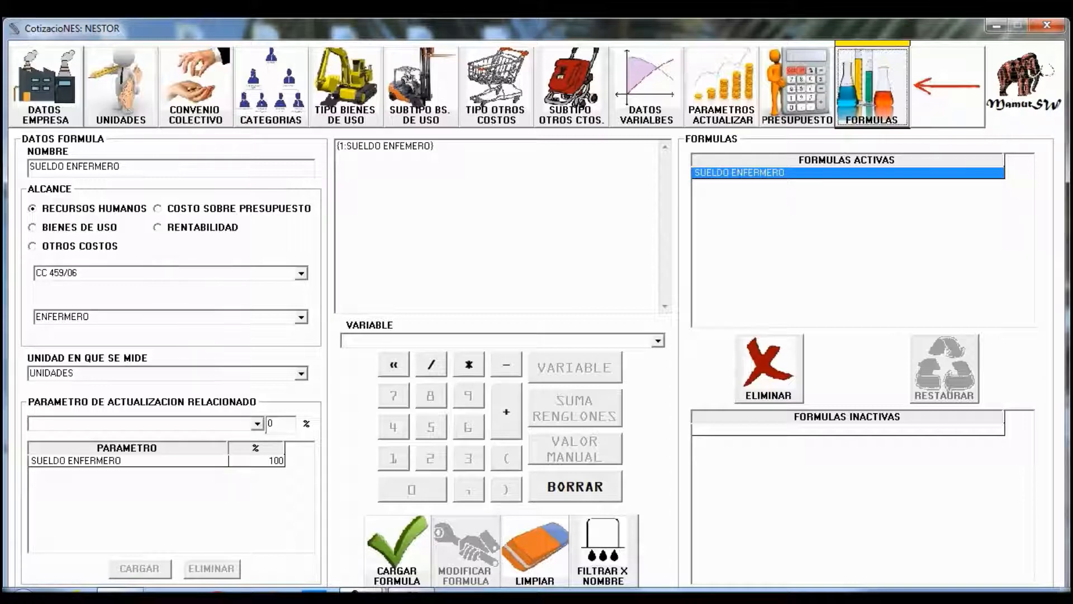
# - Start a new formula named 'HORA EXTRA 50% ENFERMERO' under agreement CC 459/06
pyautogui.click(535, 551)
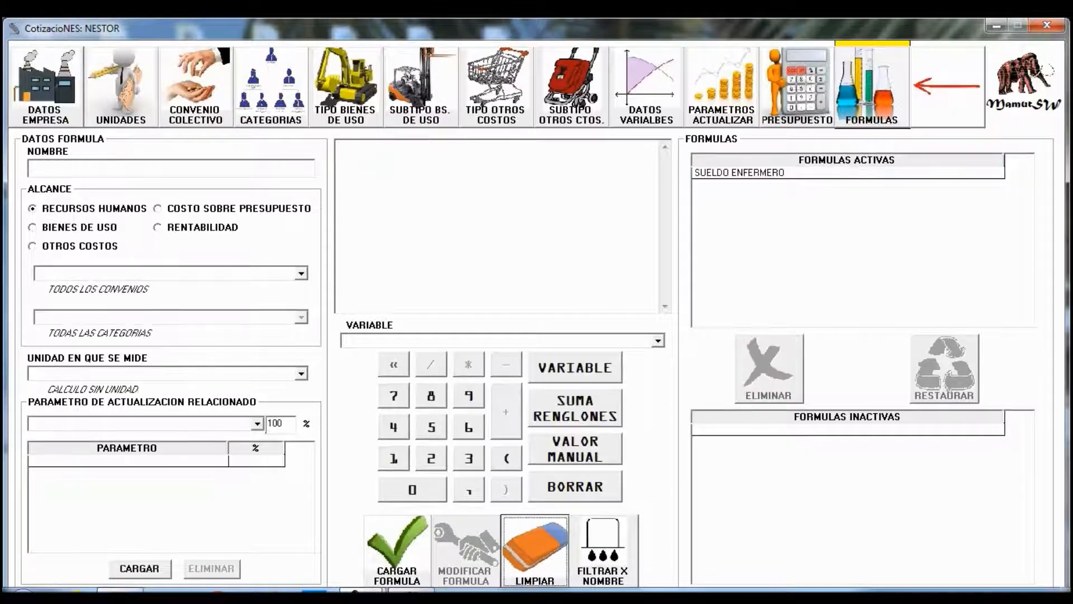
pyautogui.click(112, 167)
pyautogui.write('HORA ')
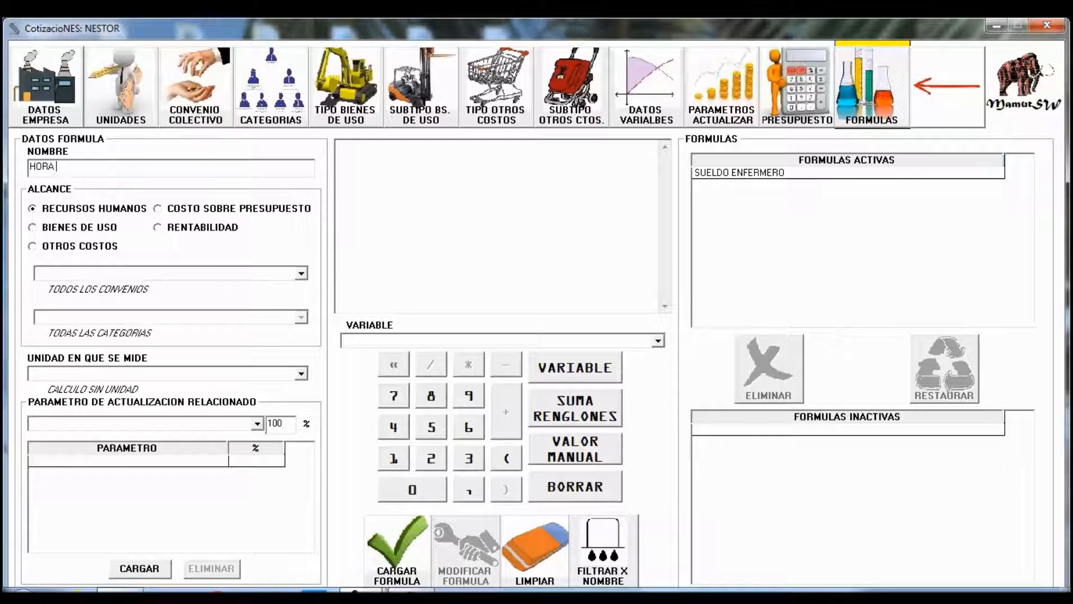
pyautogui.write('EXTRA 5')
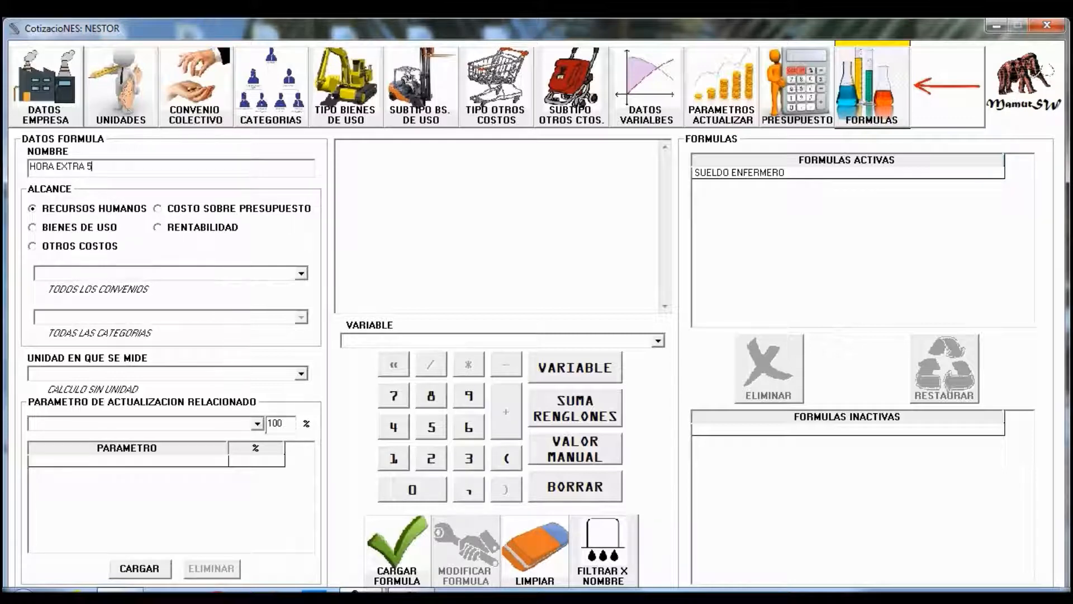
pyautogui.write('0% ENFERMERO')
pyautogui.click(162, 273)
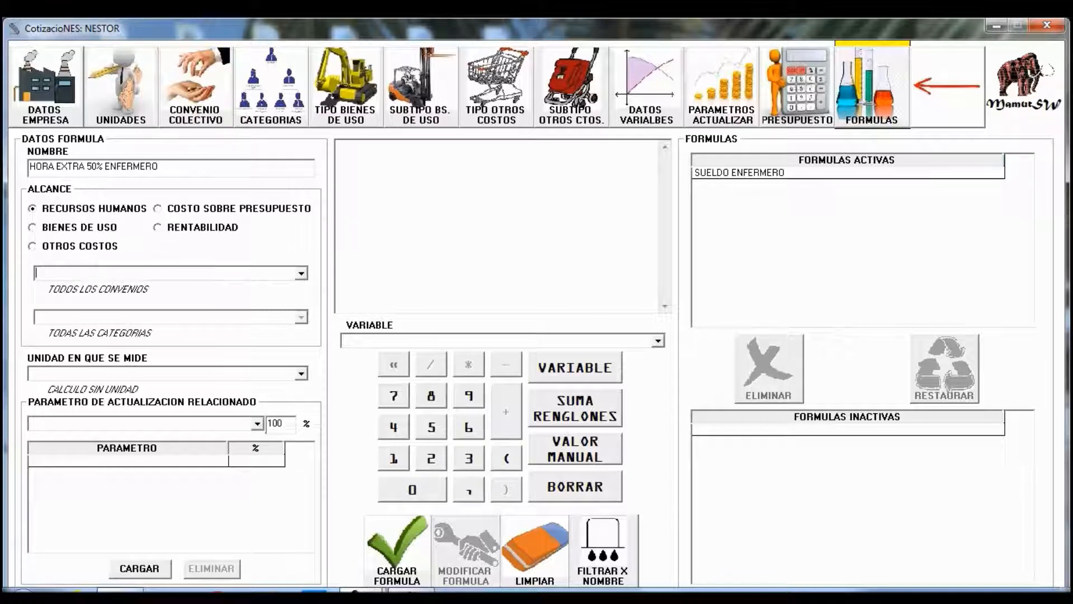
pyautogui.click(301, 274)
pyautogui.click(167, 287)
# - Set category ENFERMERO and unit UNIDADES, and link SUELDO ENFERMERO at 100%
pyautogui.click(302, 317)
pyautogui.click(301, 317)
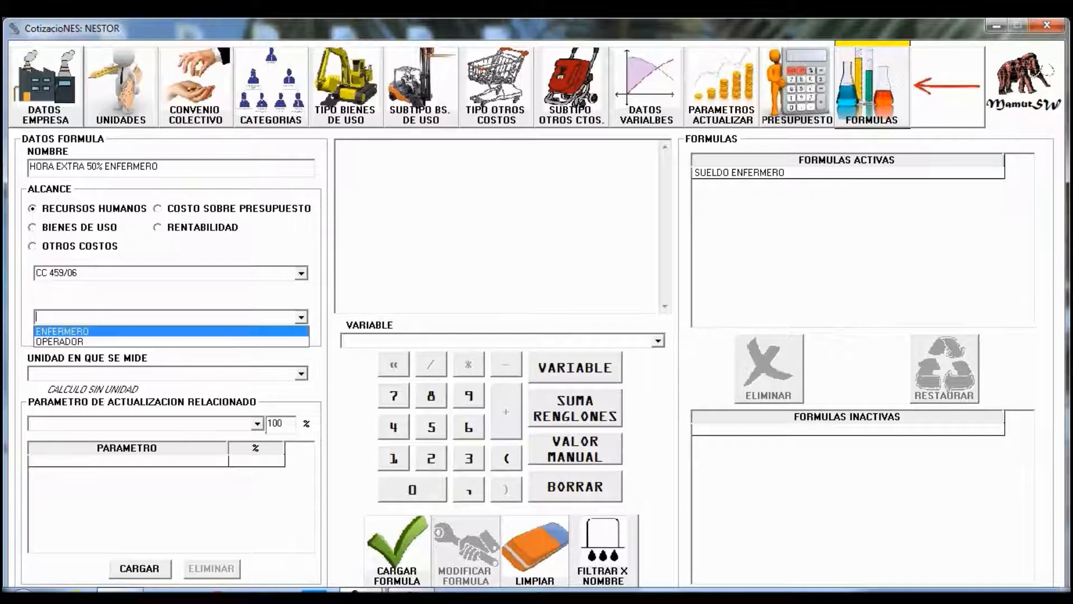
pyautogui.click(167, 332)
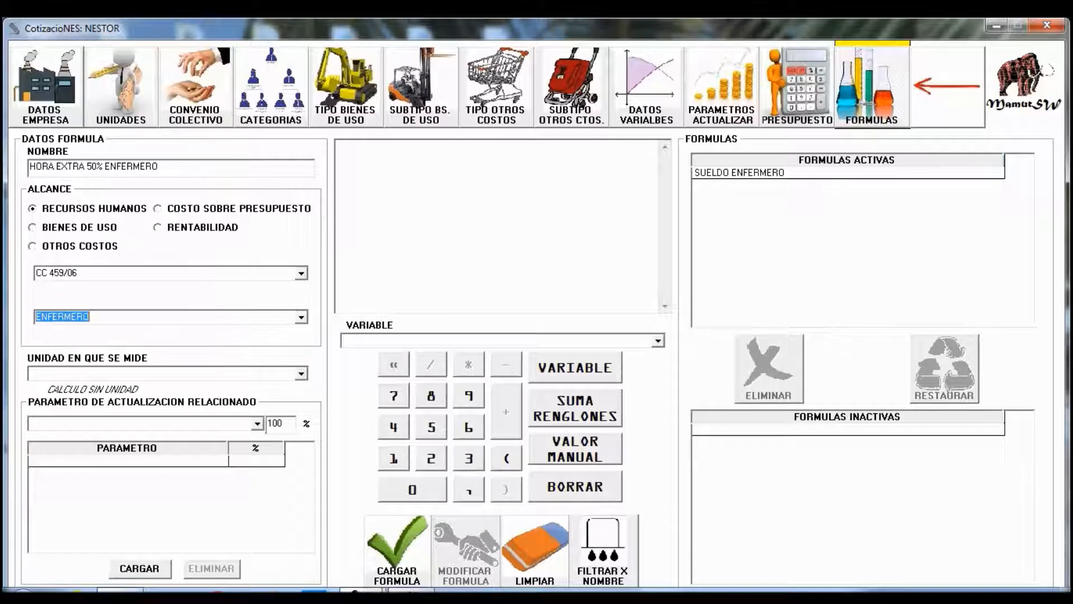
pyautogui.click(301, 373)
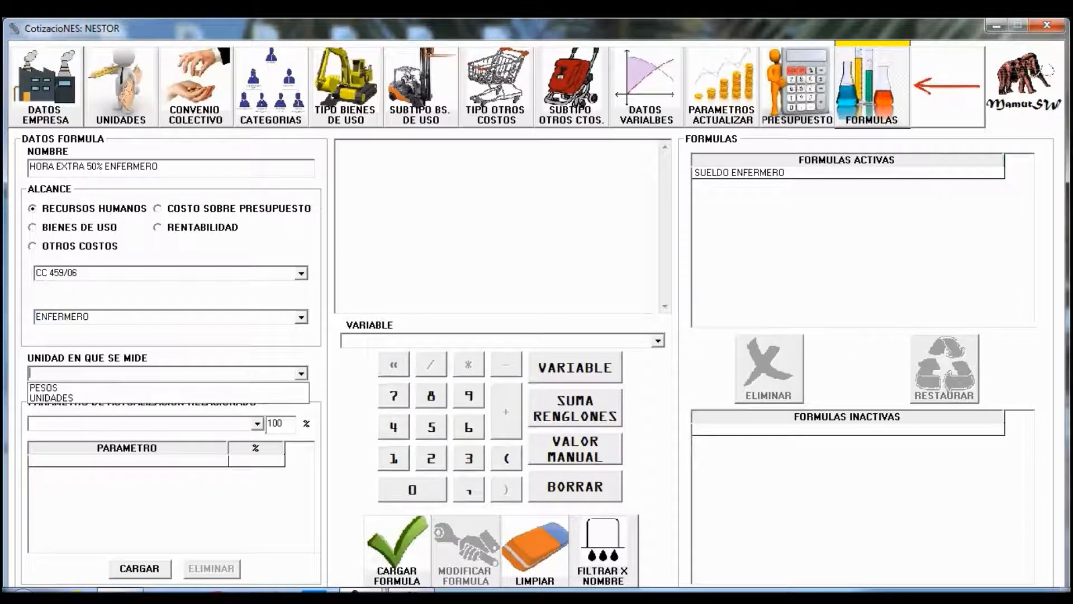
pyautogui.click(168, 399)
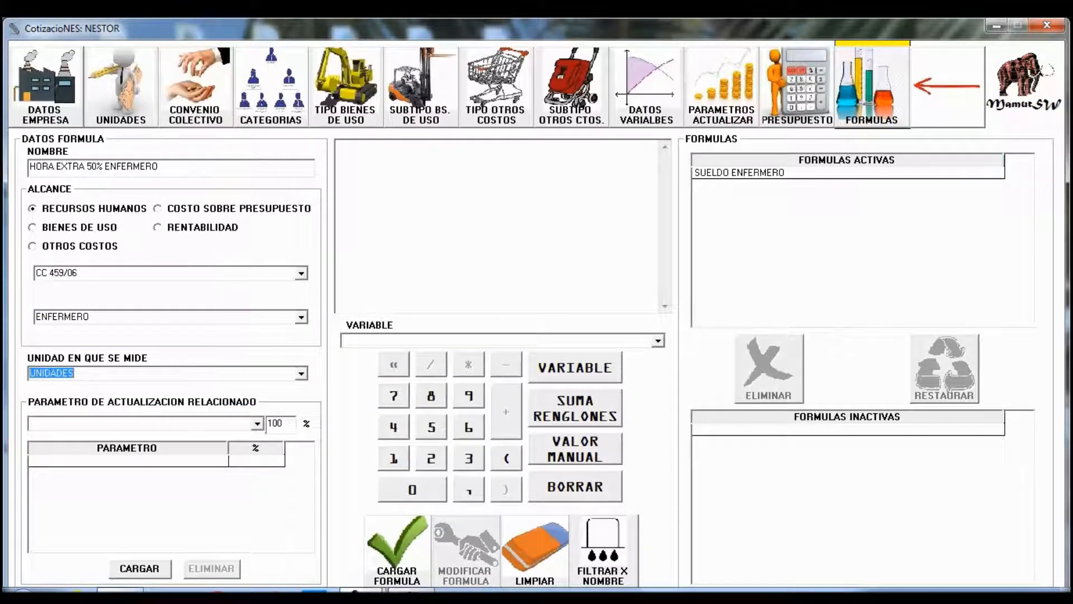
pyautogui.click(257, 424)
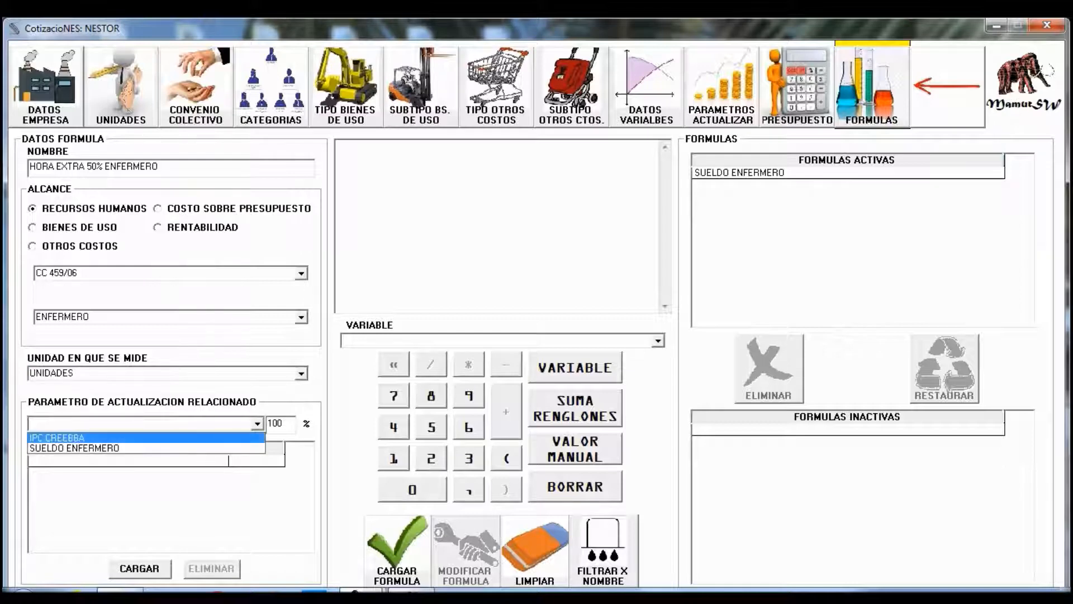
pyautogui.click(111, 448)
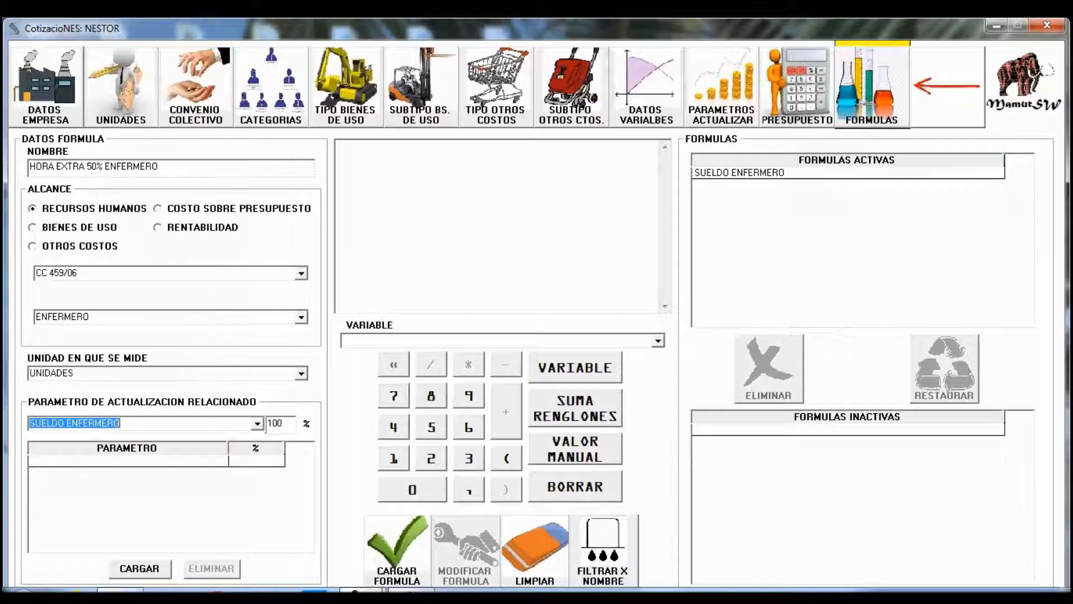
pyautogui.click(139, 568)
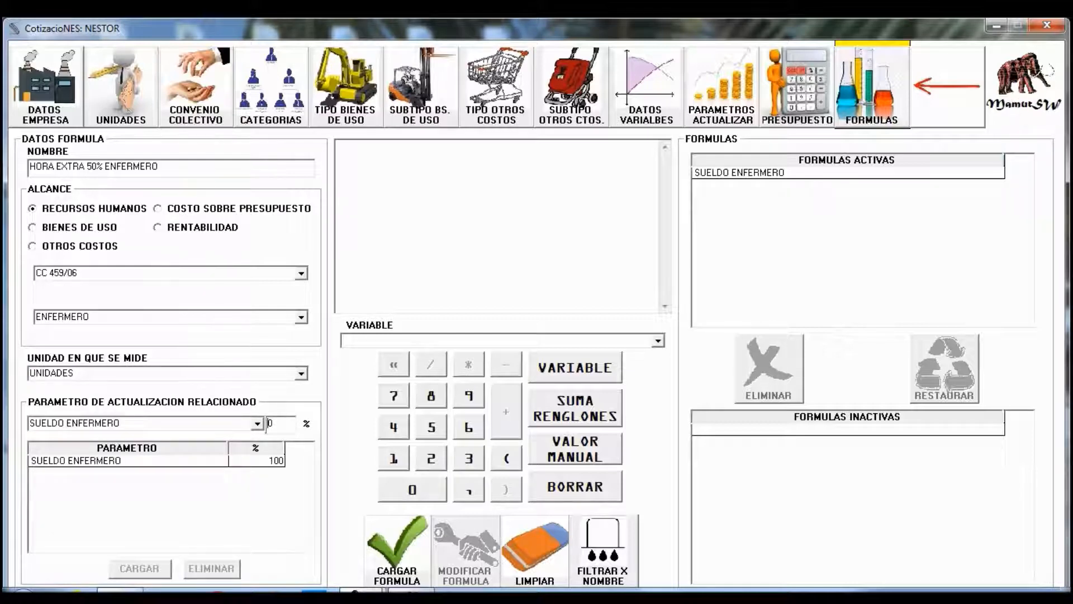
pyautogui.click(658, 341)
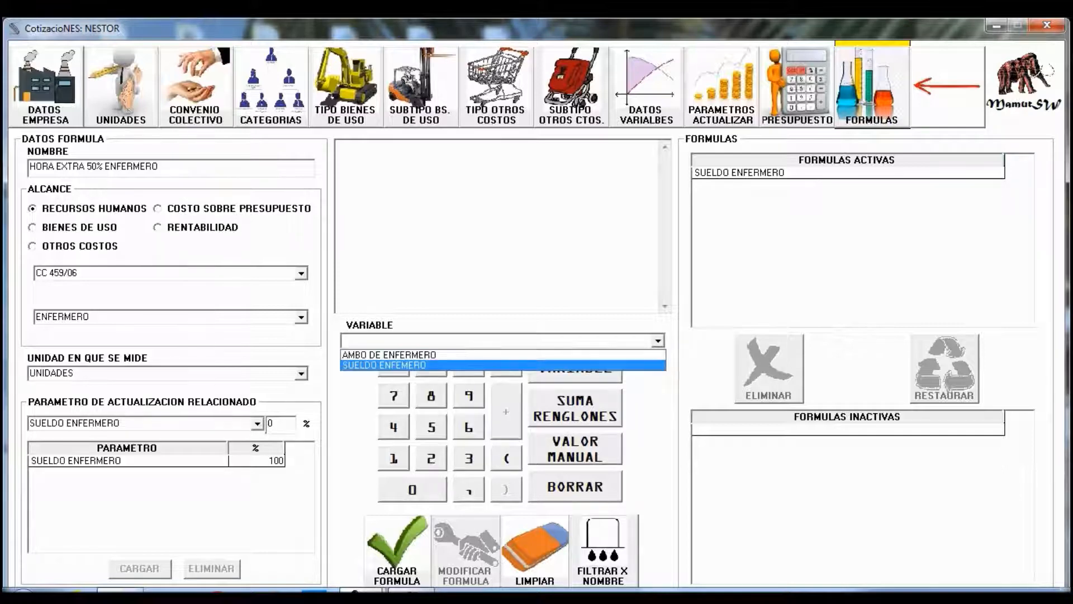
# - Build the expression (SUELDO ENFEMERO)/192*1,5 and save it as an active formula
pyautogui.press('Return')
pyautogui.press('Tab')
pyautogui.press('Return')
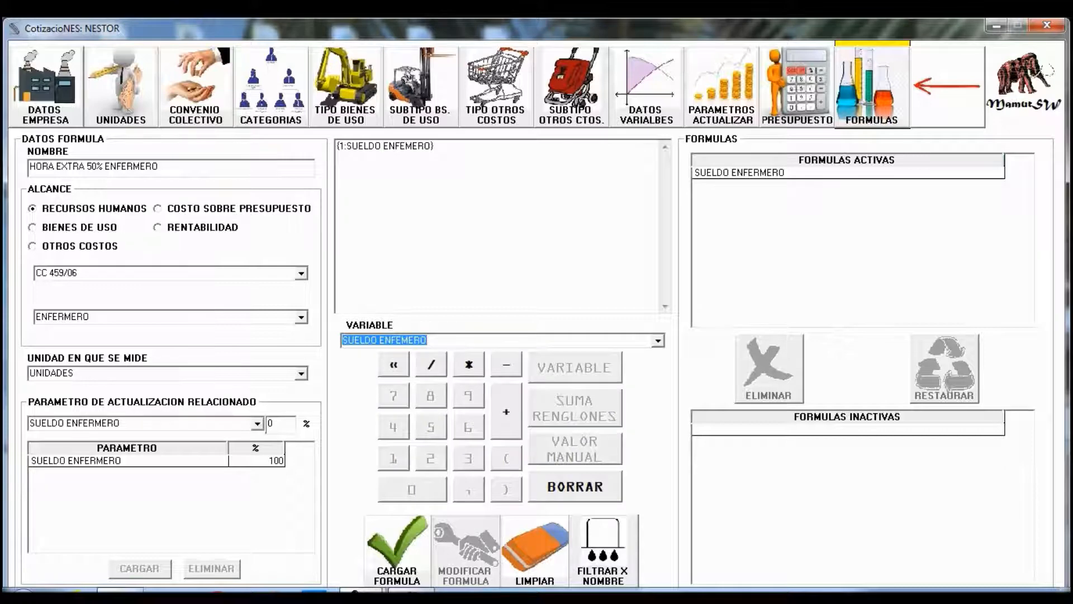
pyautogui.click(431, 365)
pyautogui.click(393, 459)
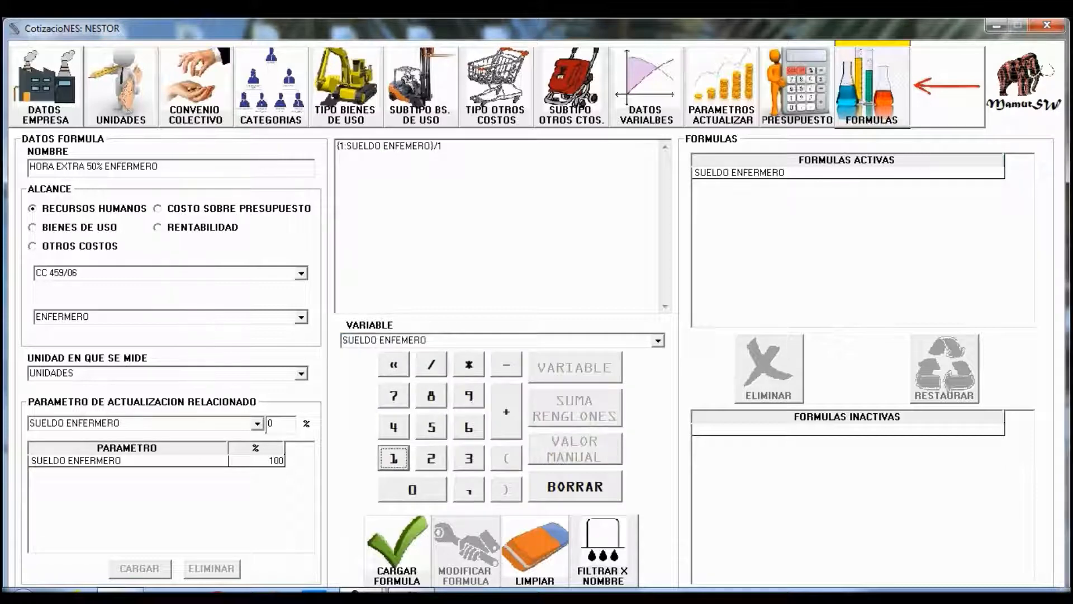
pyautogui.click(469, 395)
pyautogui.click(431, 459)
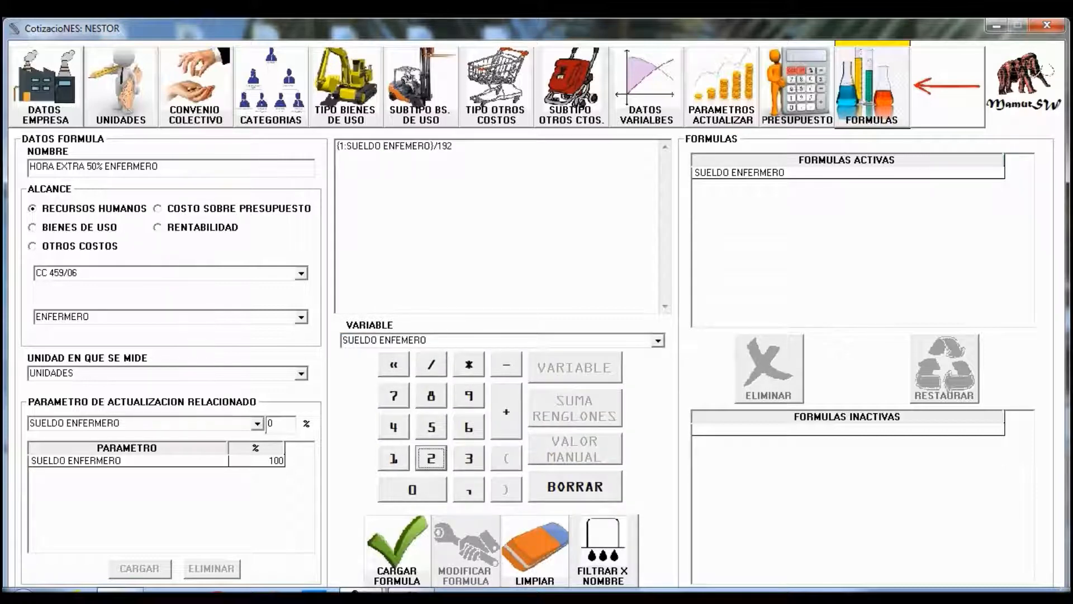
pyautogui.click(469, 365)
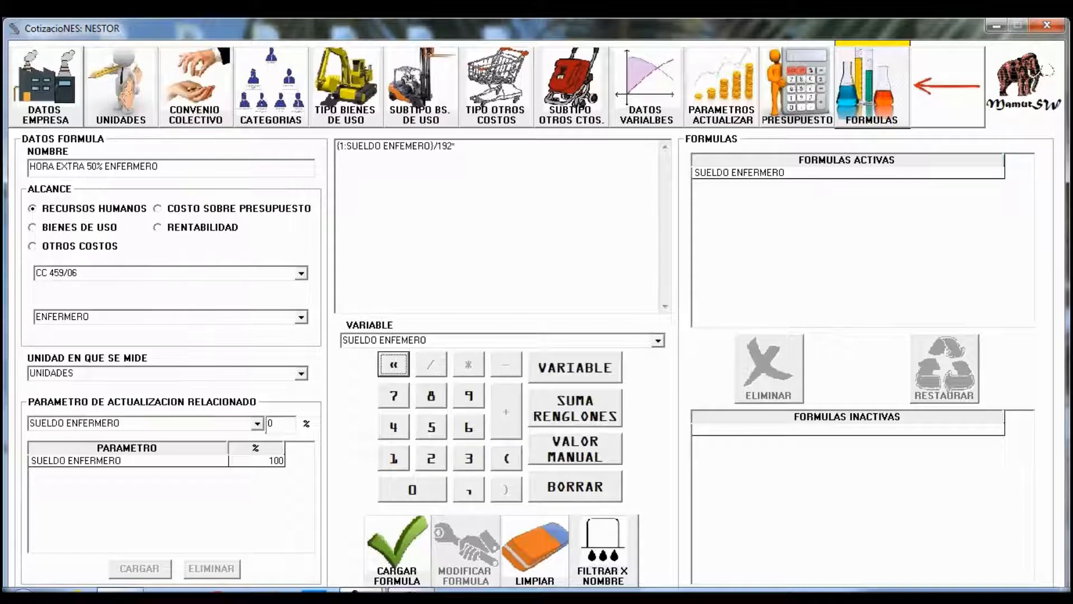
pyautogui.click(393, 458)
pyautogui.click(469, 490)
pyautogui.click(431, 427)
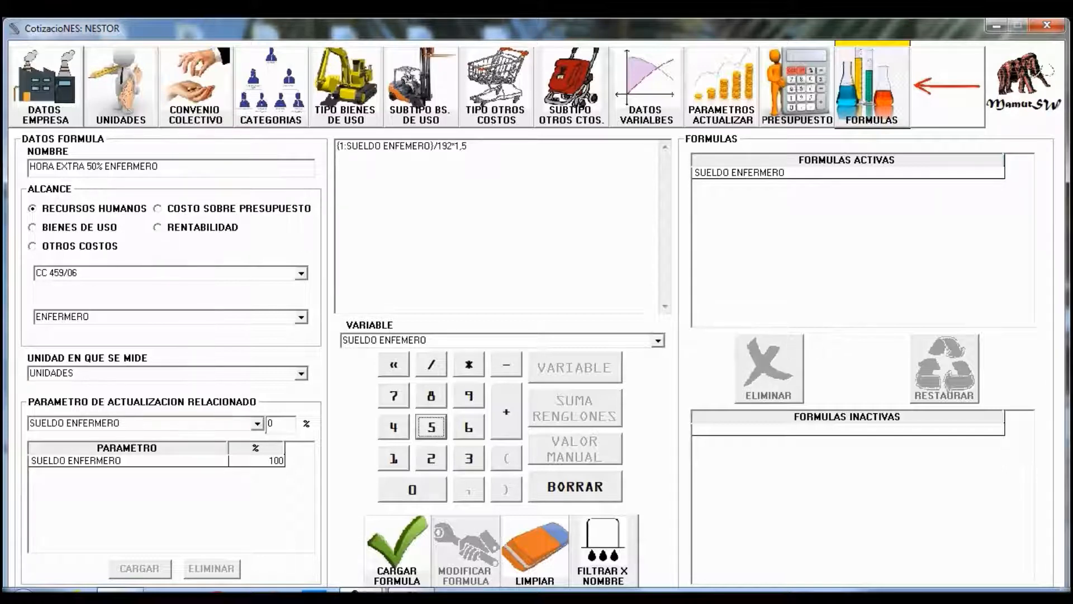
pyautogui.click(398, 550)
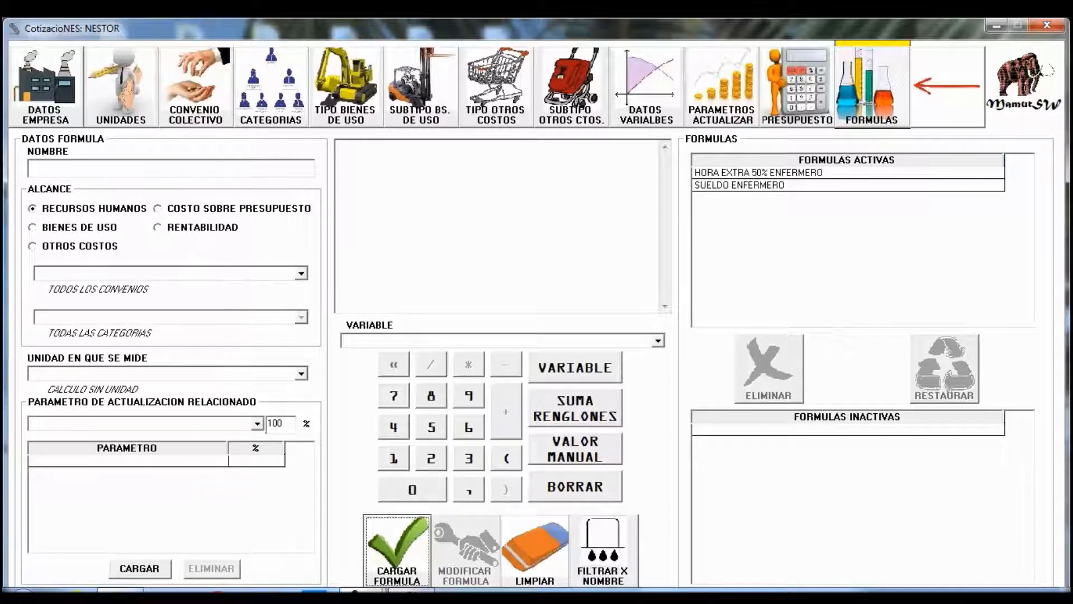
# - Name a new formula CONTRIBUCIONES with no unit, link SUELDO ENFERMERO at 100%, and begin with the selected-rows sum
pyautogui.click(168, 168)
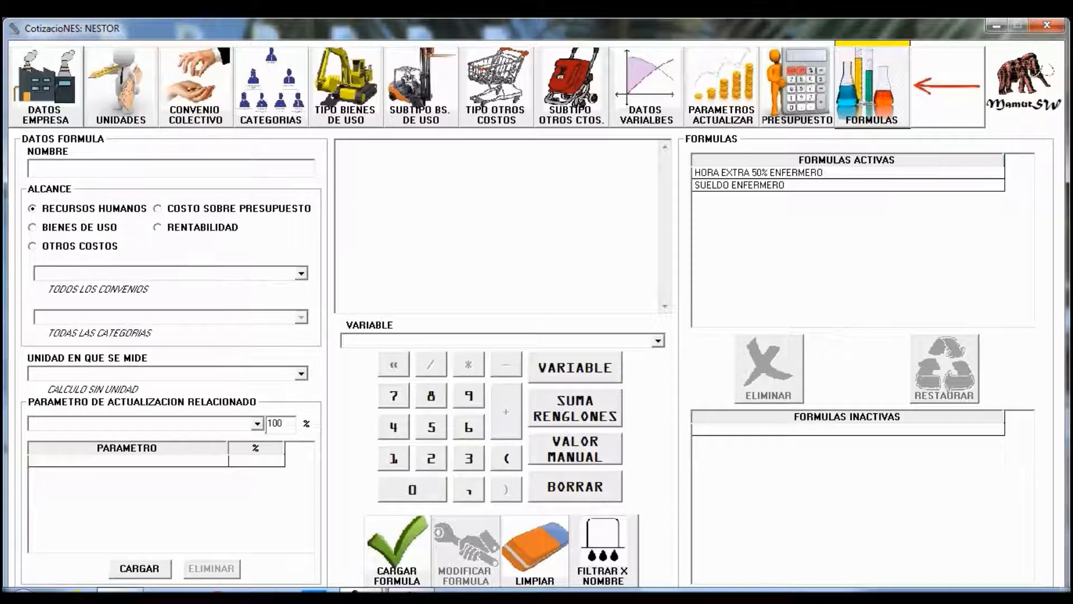
pyautogui.write('CONTRIBUCIONES')
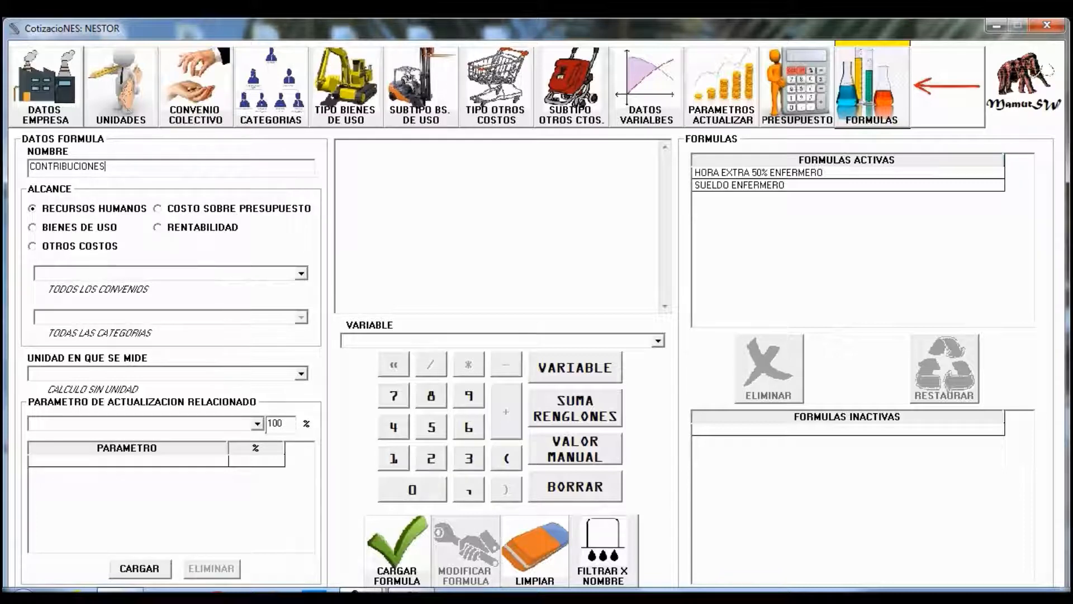
pyautogui.click(302, 374)
pyautogui.click(302, 374)
pyautogui.click(257, 424)
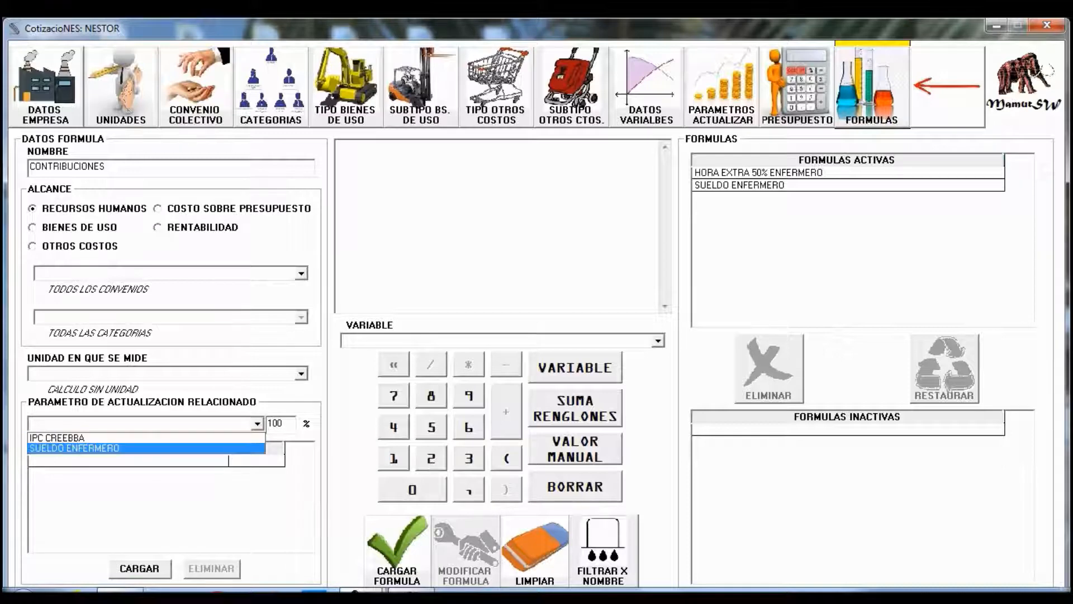
pyautogui.click(146, 448)
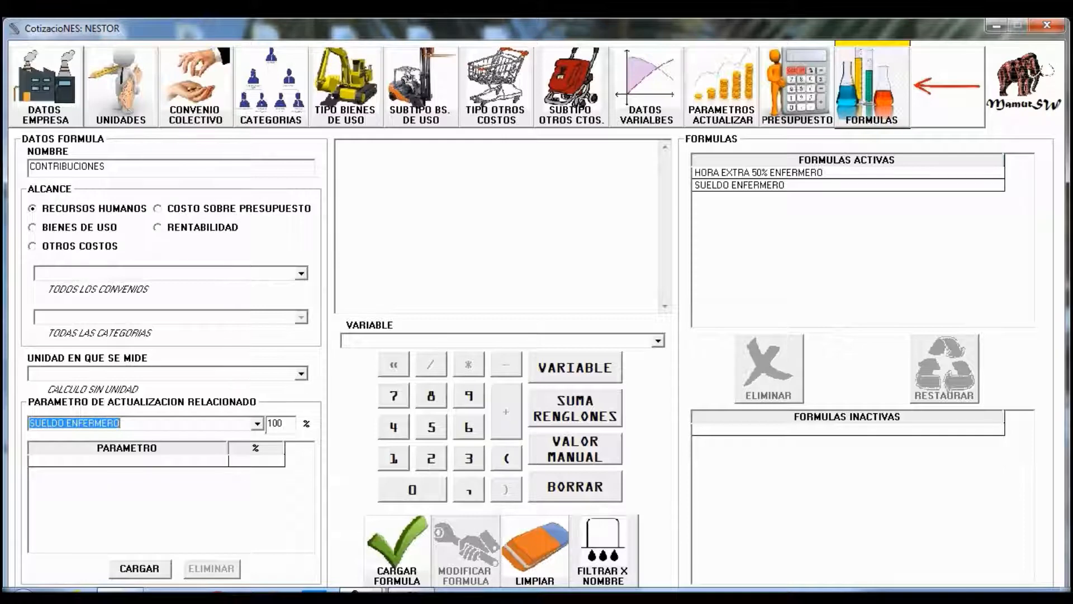
pyautogui.click(140, 569)
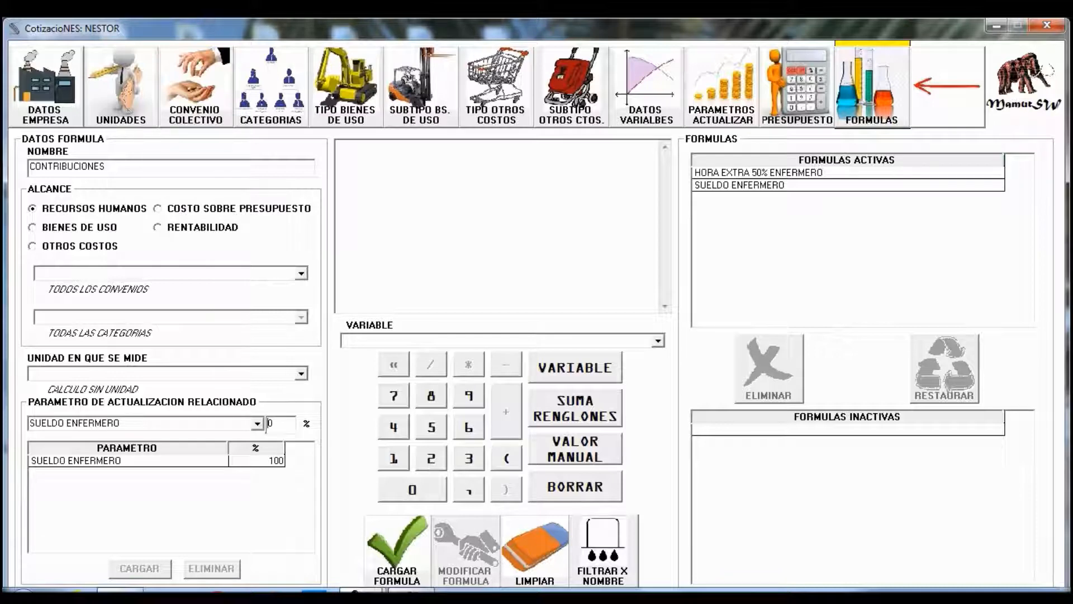
pyautogui.click(575, 408)
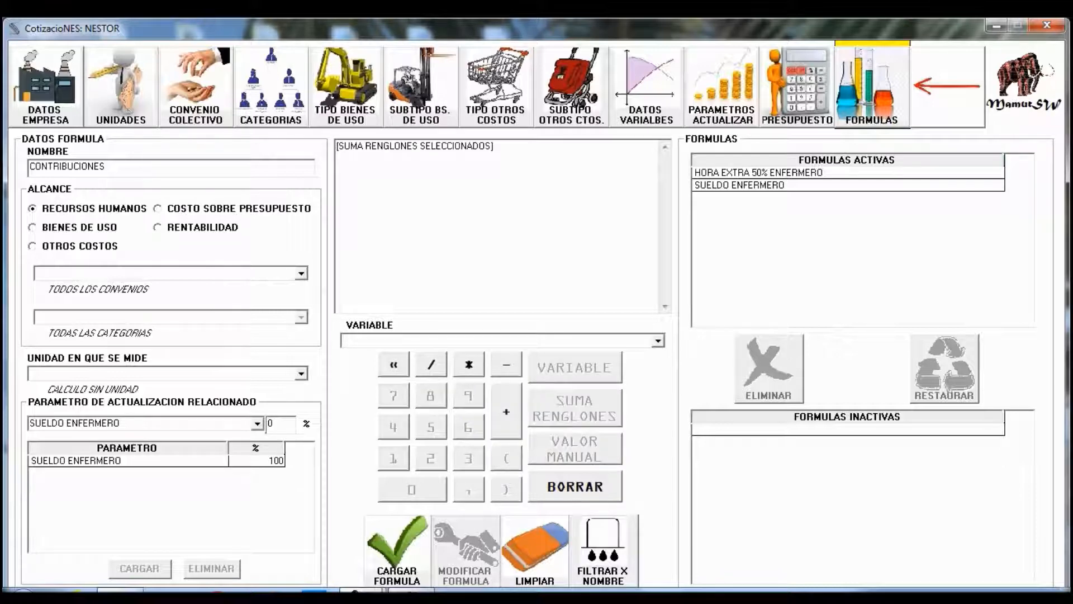
# - Multiply the selected-rows sum by 0,32 and save CONTRIBUCIONES to the active formulas
pyautogui.click(468, 364)
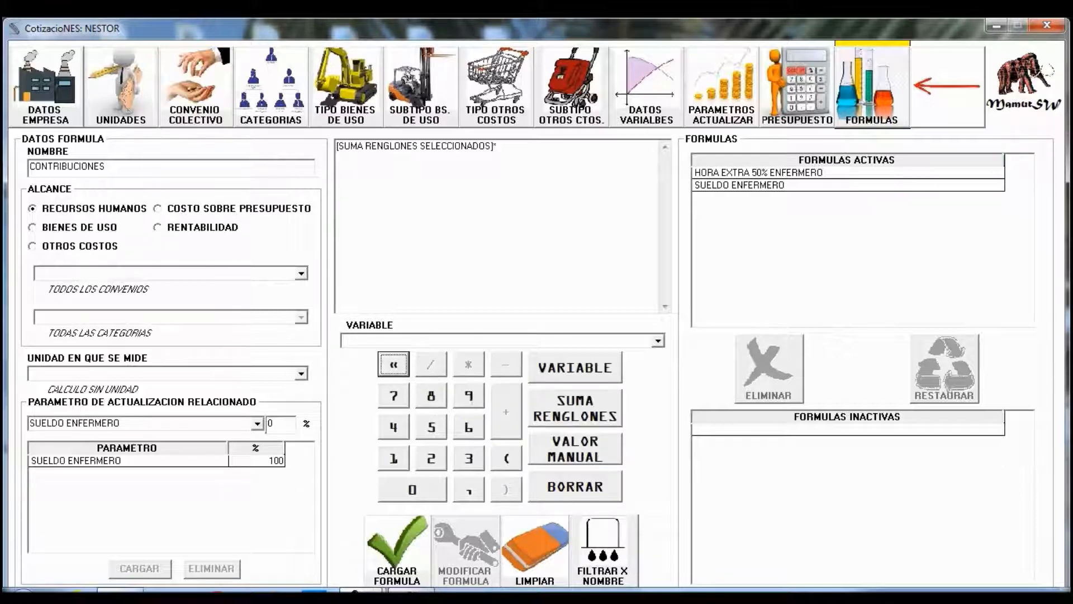
pyautogui.click(413, 489)
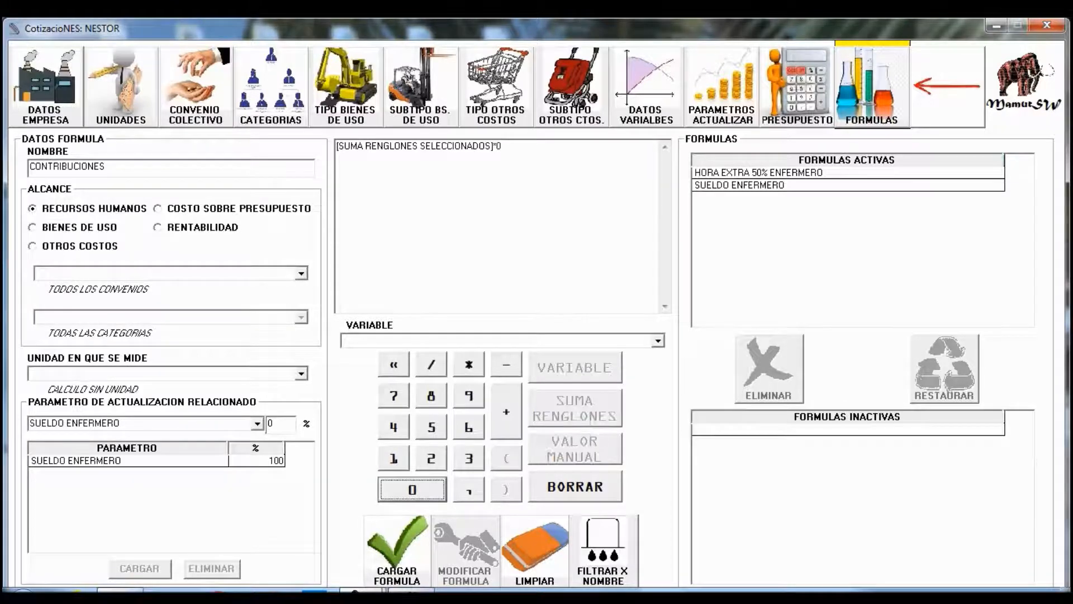
pyautogui.click(468, 490)
pyautogui.click(469, 458)
pyautogui.click(431, 458)
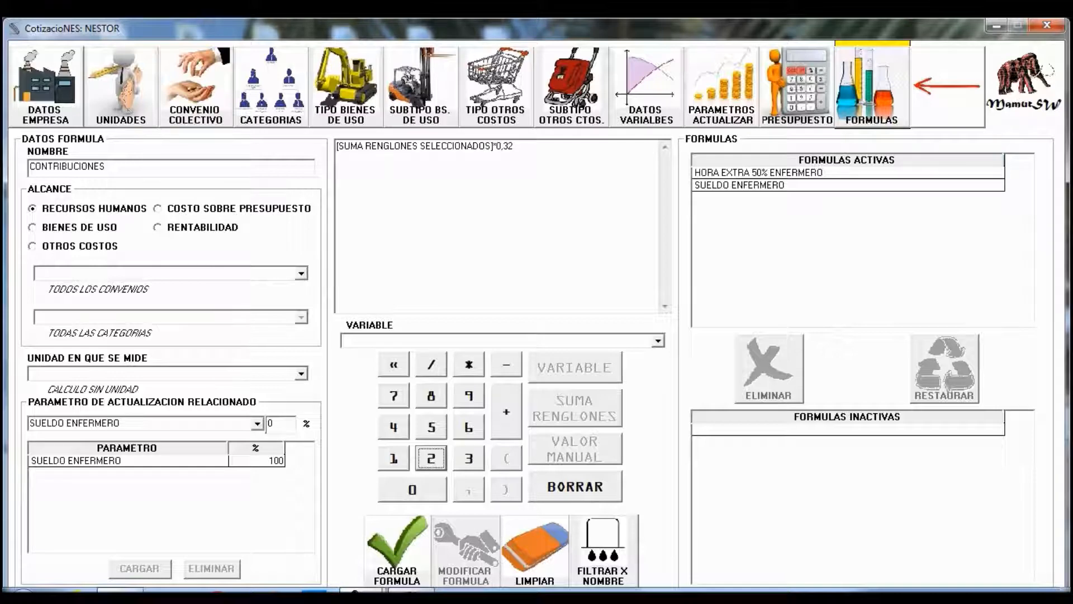
pyautogui.click(397, 551)
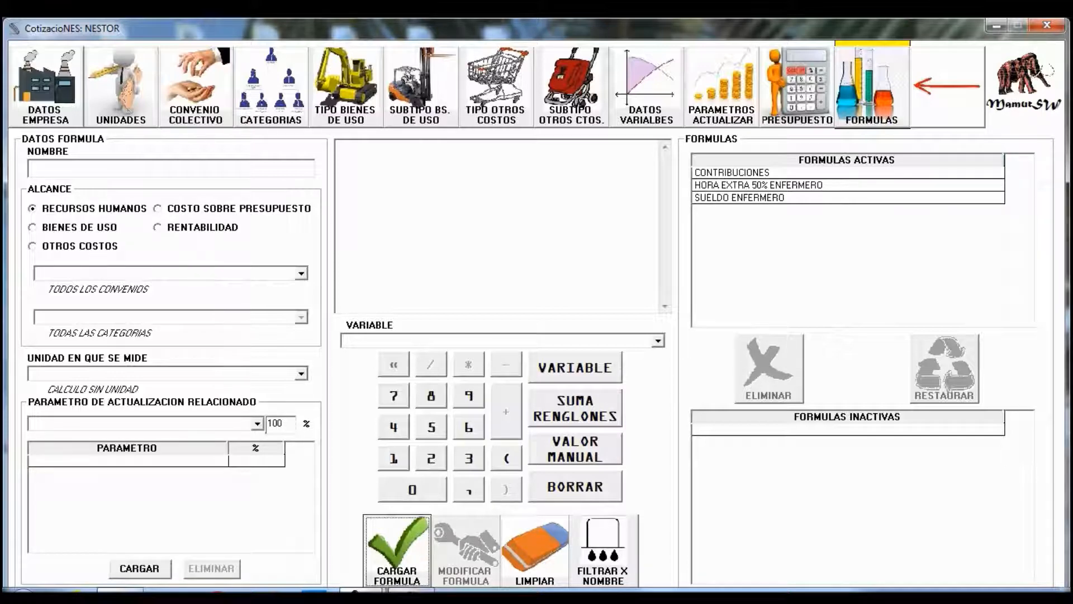
pyautogui.click(168, 168)
# - Name a new formula ART and link SUELDO ENFERMERO at 100%
pyautogui.write('ART')
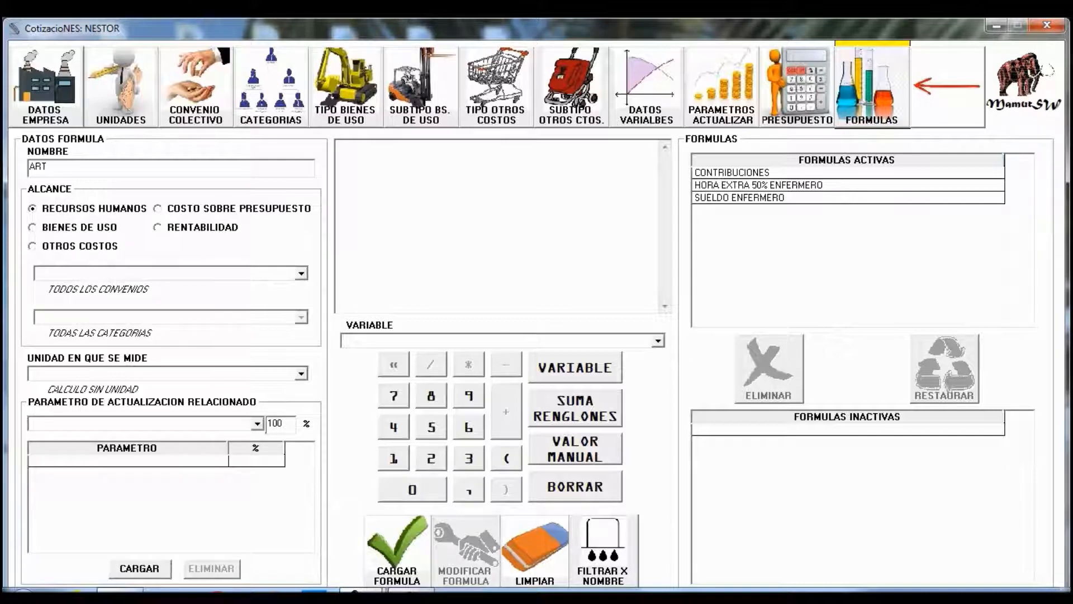
pyautogui.click(257, 424)
pyautogui.click(134, 448)
pyautogui.click(139, 568)
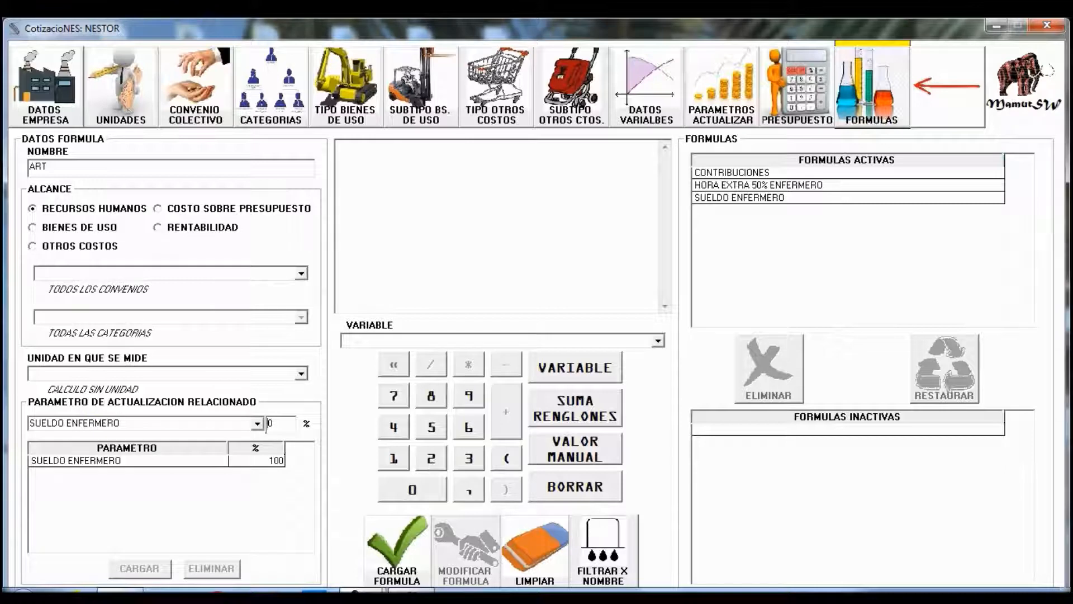
# - Begin ART's expression as [SUMA RENGLONES SELECCIONADOS]*0,018
pyautogui.click(575, 408)
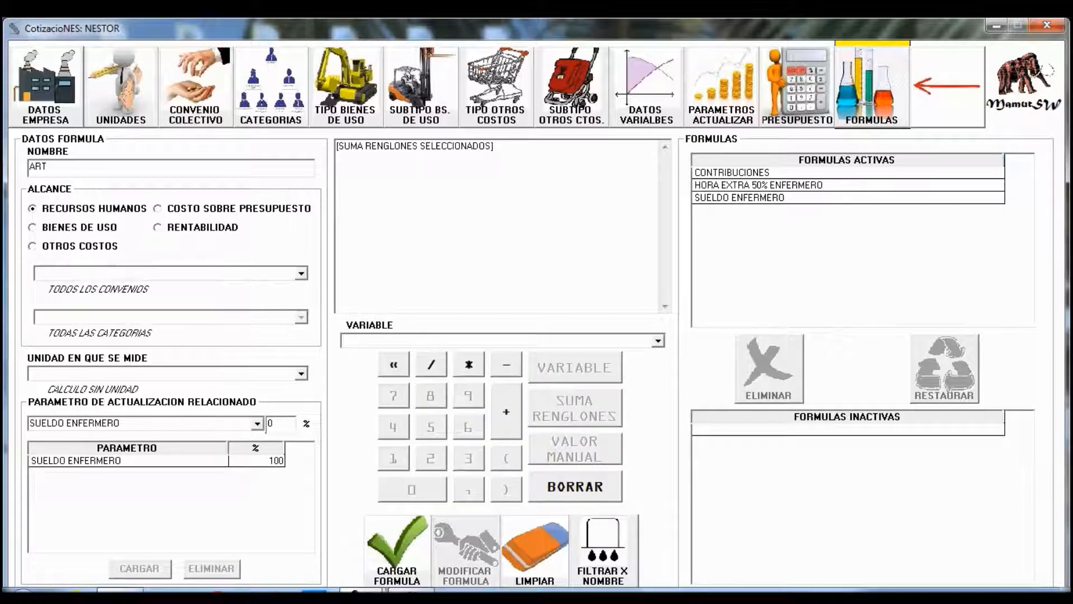
pyautogui.click(469, 364)
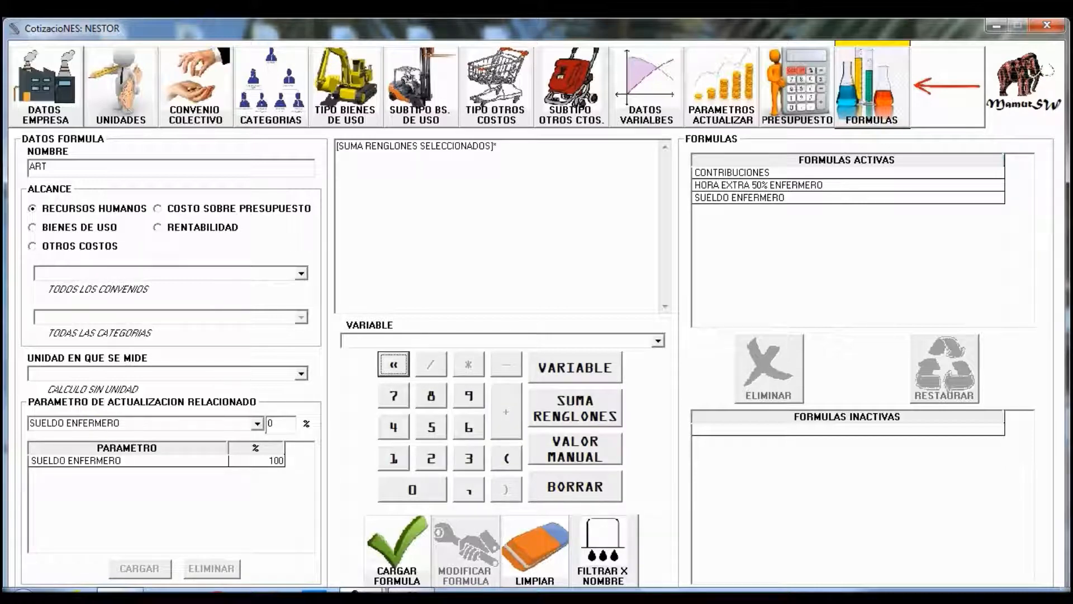
pyautogui.click(413, 489)
pyautogui.click(469, 489)
pyautogui.click(412, 489)
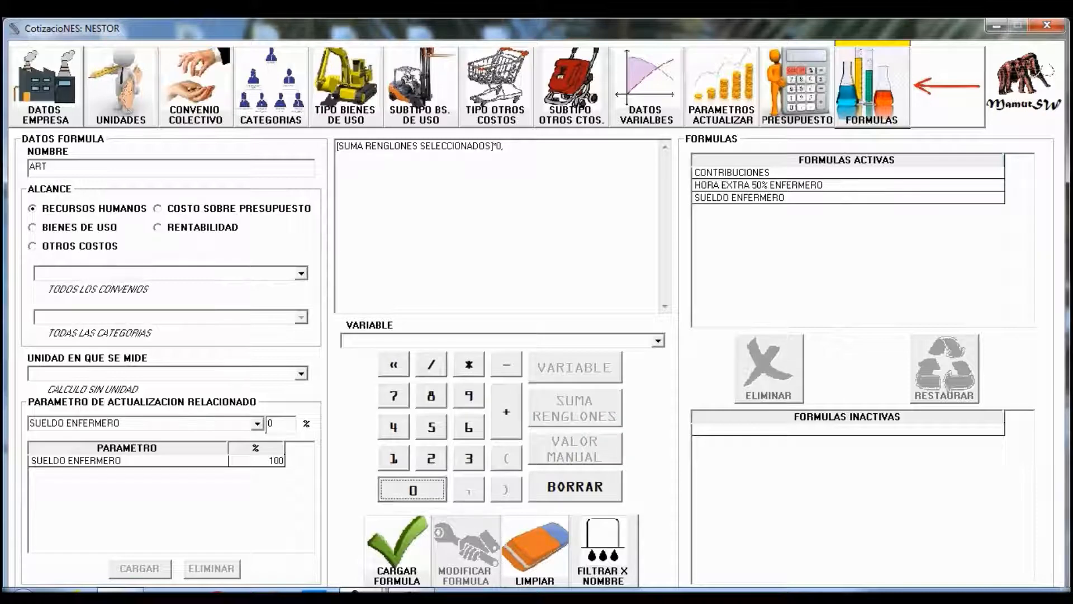
pyautogui.click(394, 458)
pyautogui.click(431, 396)
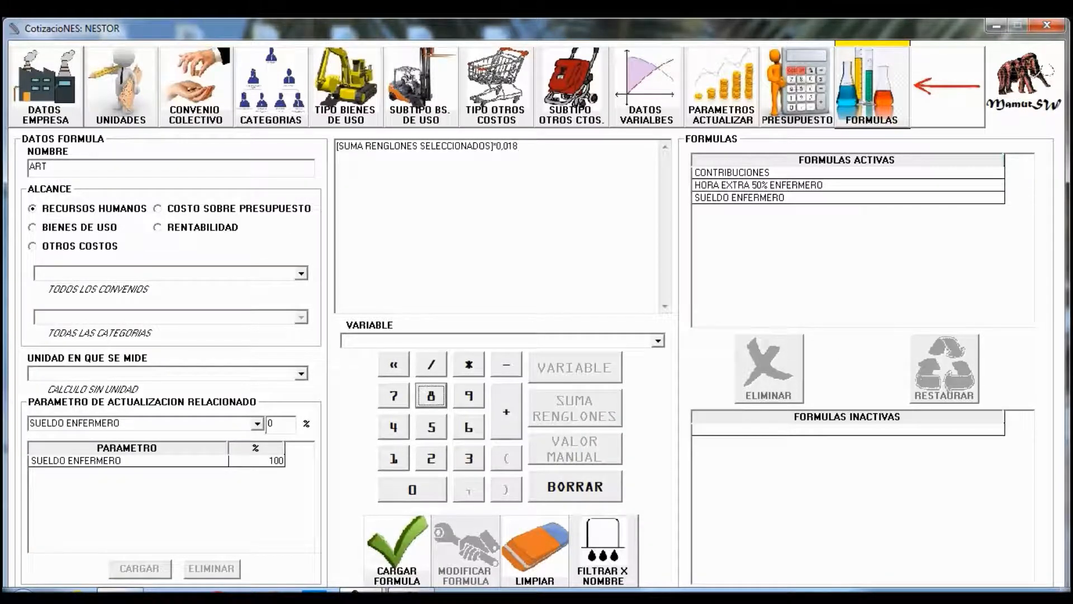
# - Extend the expression with +(0,6* and insert a manual value
pyautogui.click(506, 412)
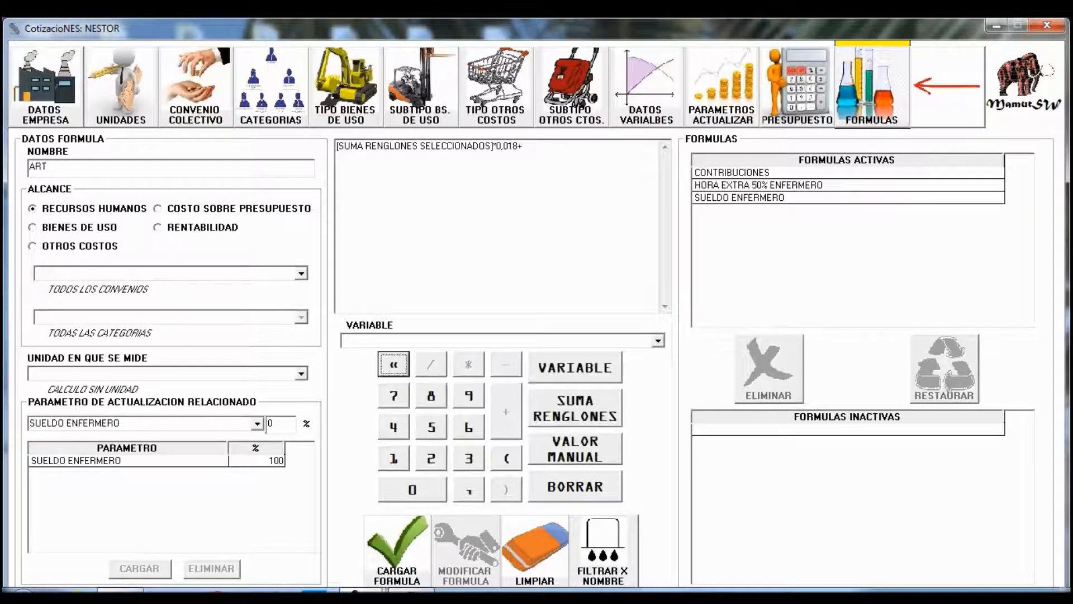
pyautogui.click(506, 458)
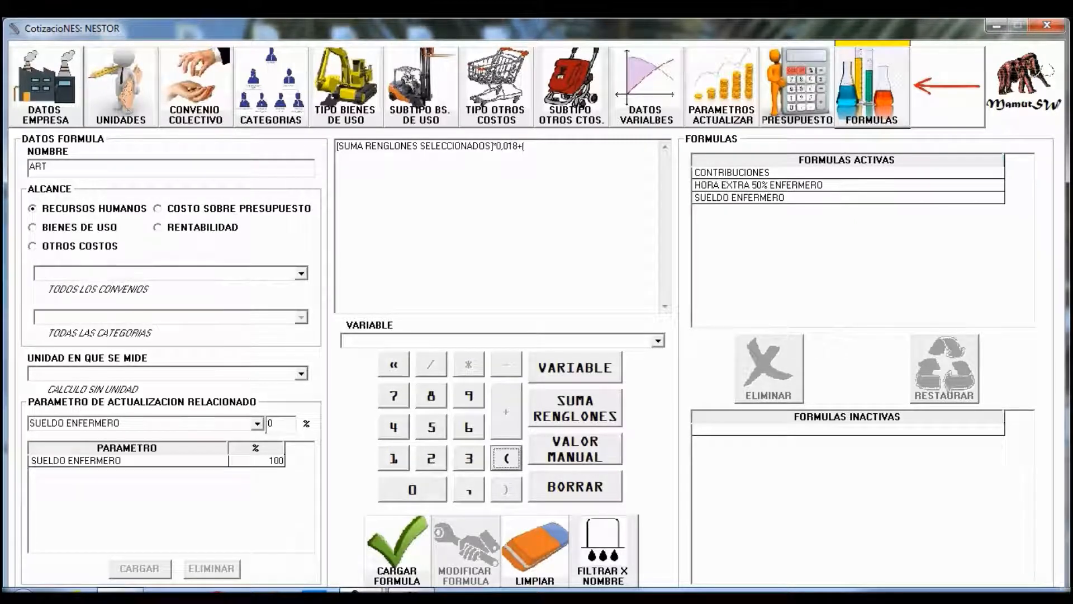
pyautogui.click(431, 491)
pyautogui.click(469, 490)
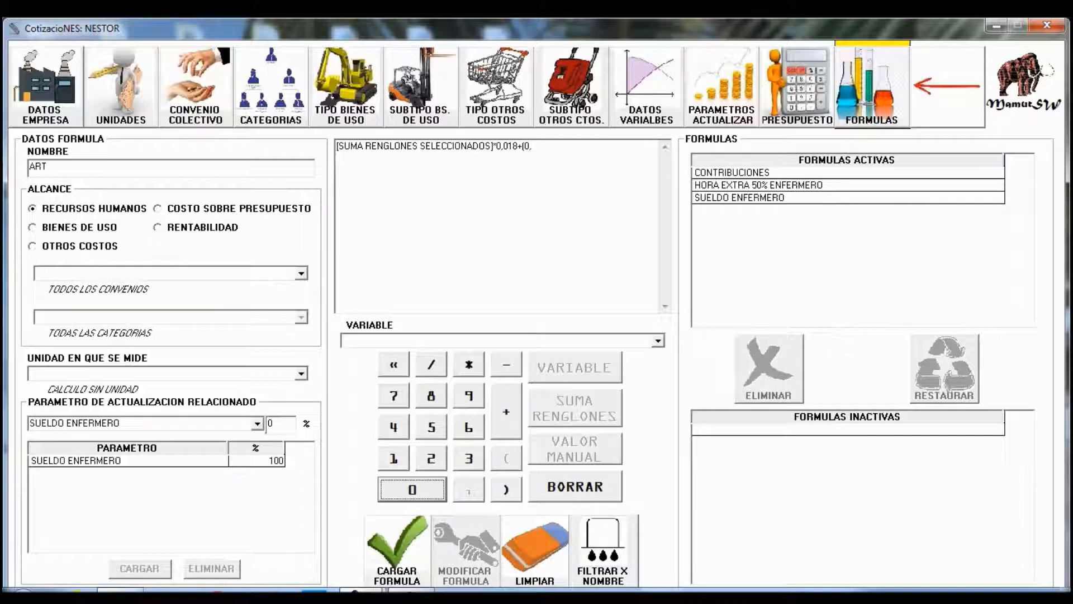
pyautogui.click(469, 427)
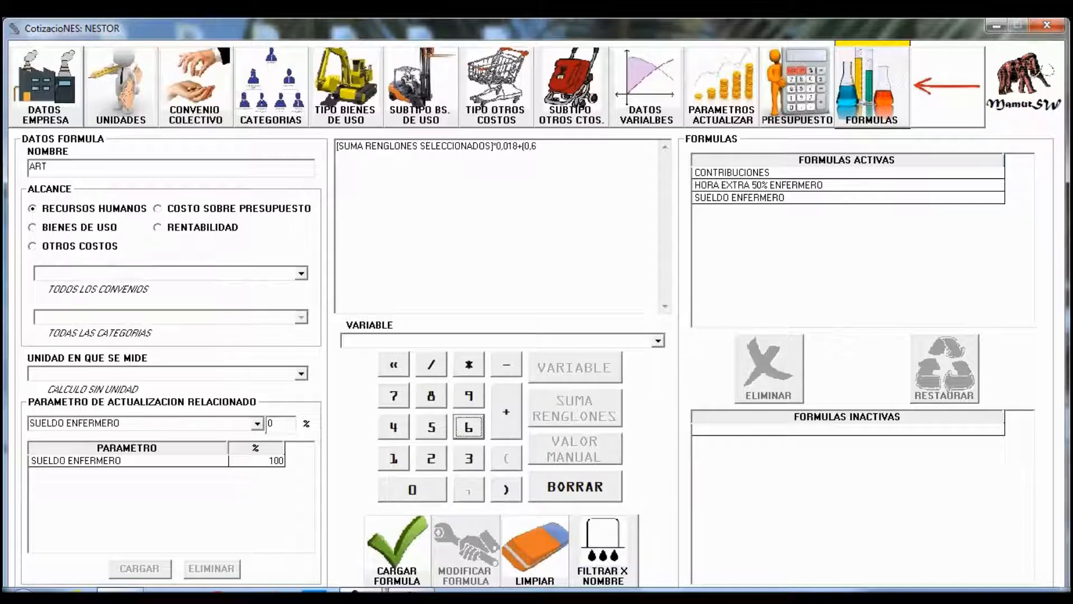
pyautogui.click(469, 365)
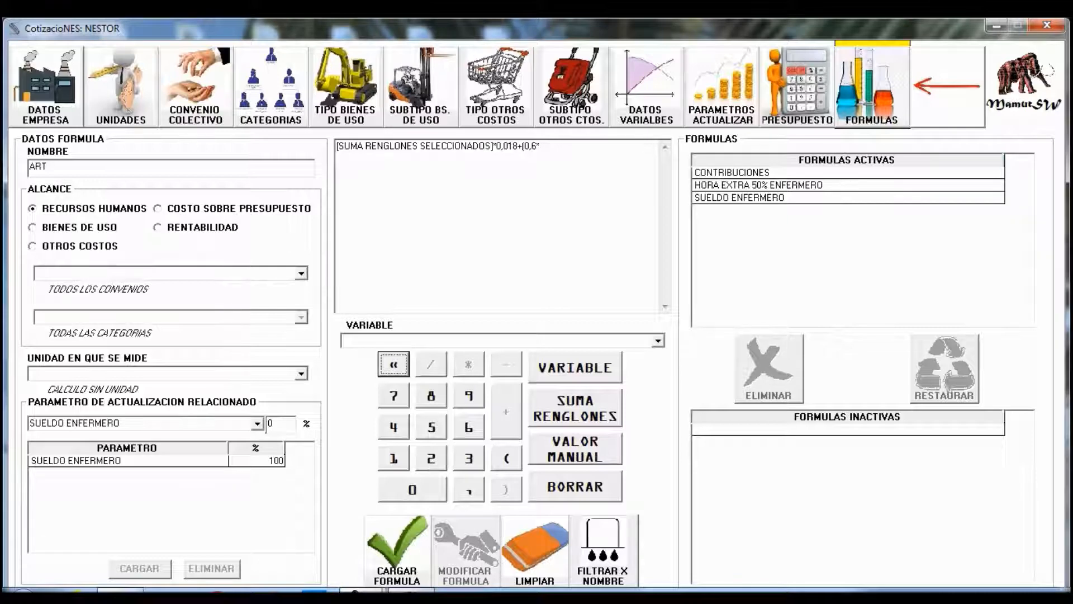
pyautogui.click(575, 449)
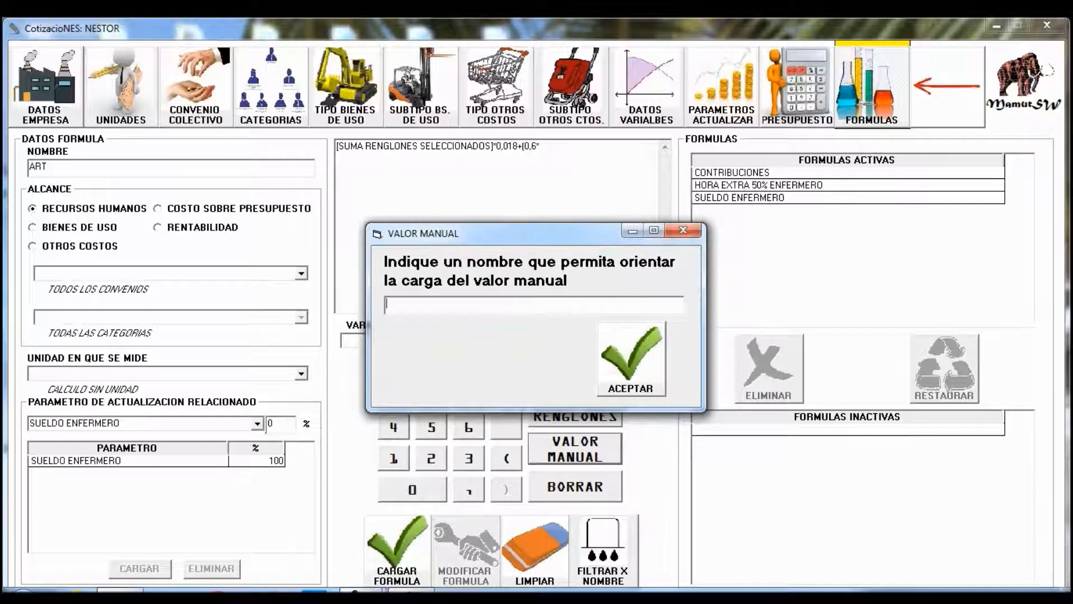
# - Name the manual value CANTIDAD DE EMPLEADOS, close both brackets, and save ART as active
pyautogui.write('CANTIDAD DE EMPLEADOS')
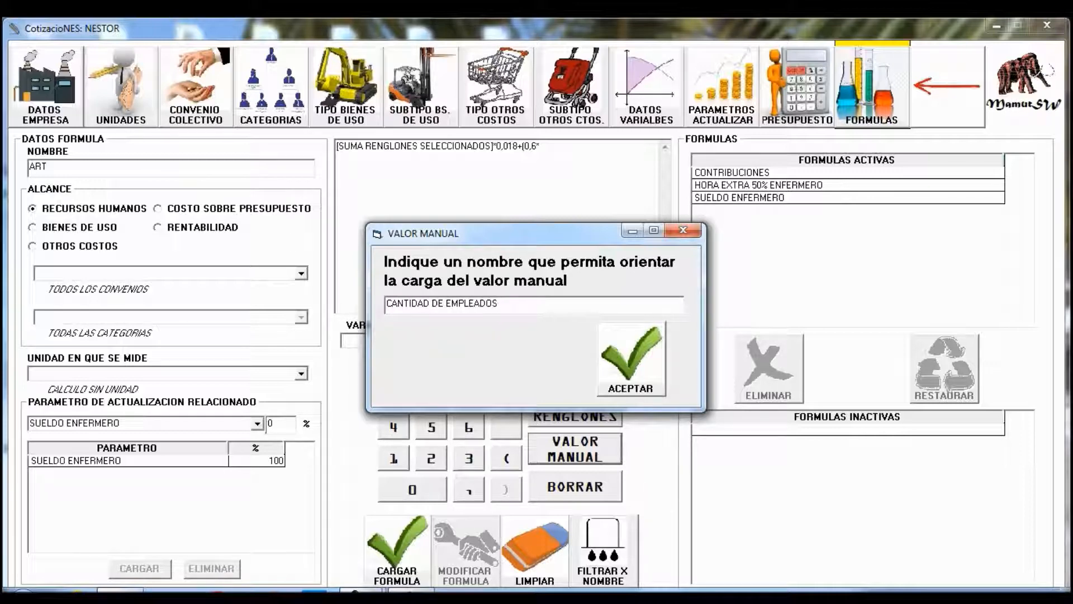
pyautogui.press('Return')
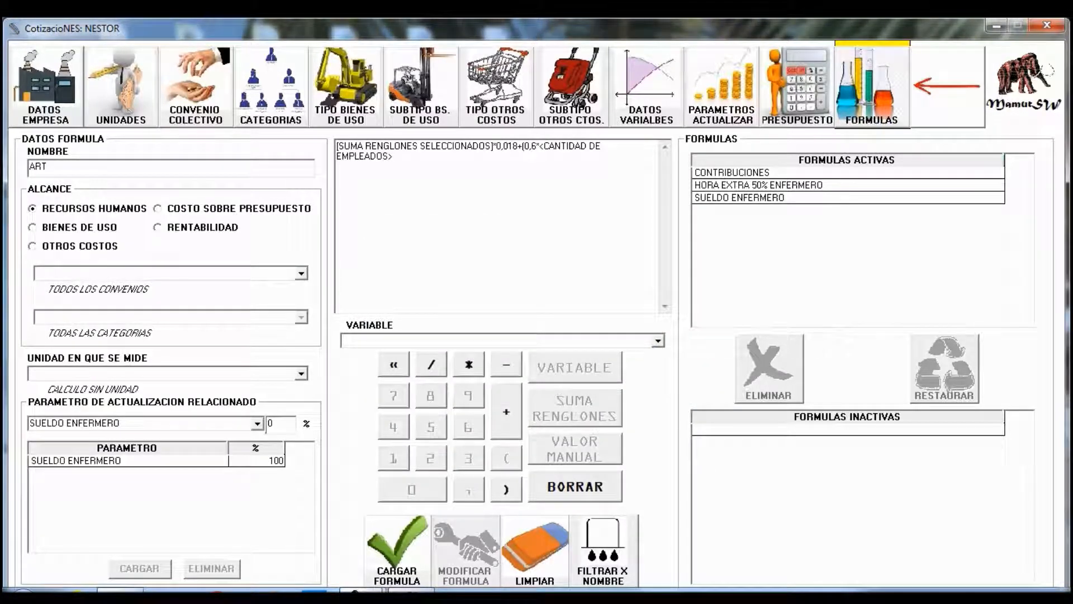
pyautogui.click(507, 490)
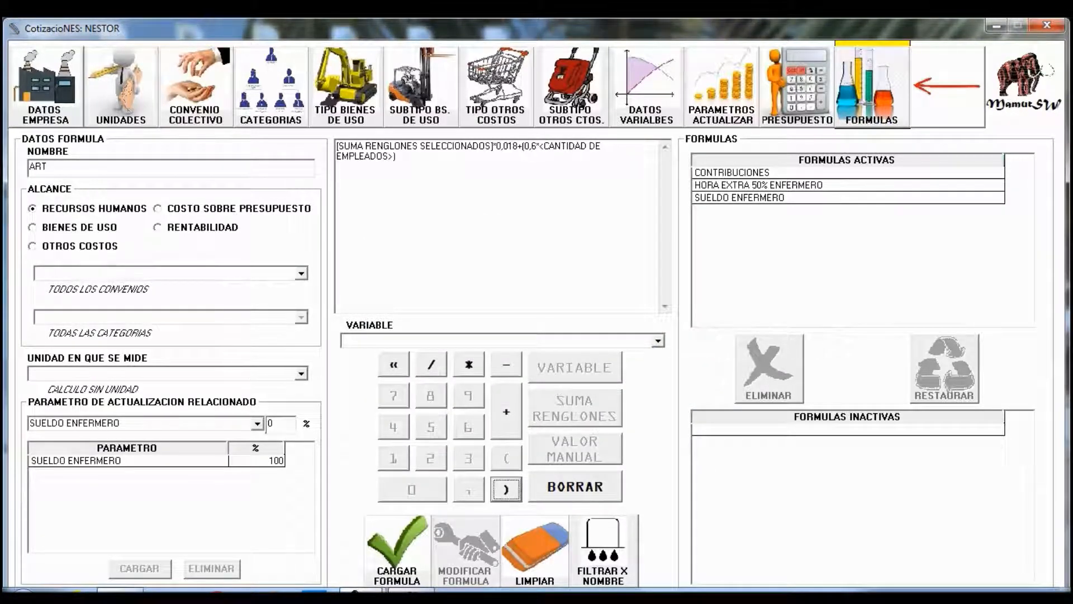
pyautogui.click(507, 489)
pyautogui.click(397, 550)
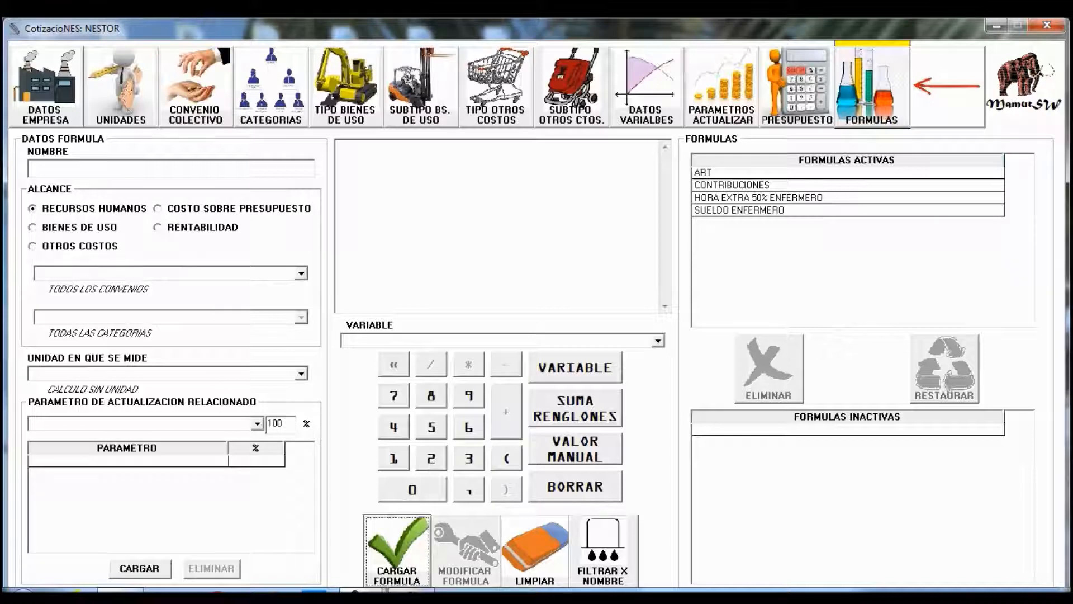
# - In the budget's human-resources costs, add 20 units of HORA EXTRA 50% ENFERMERO
pyautogui.click(797, 87)
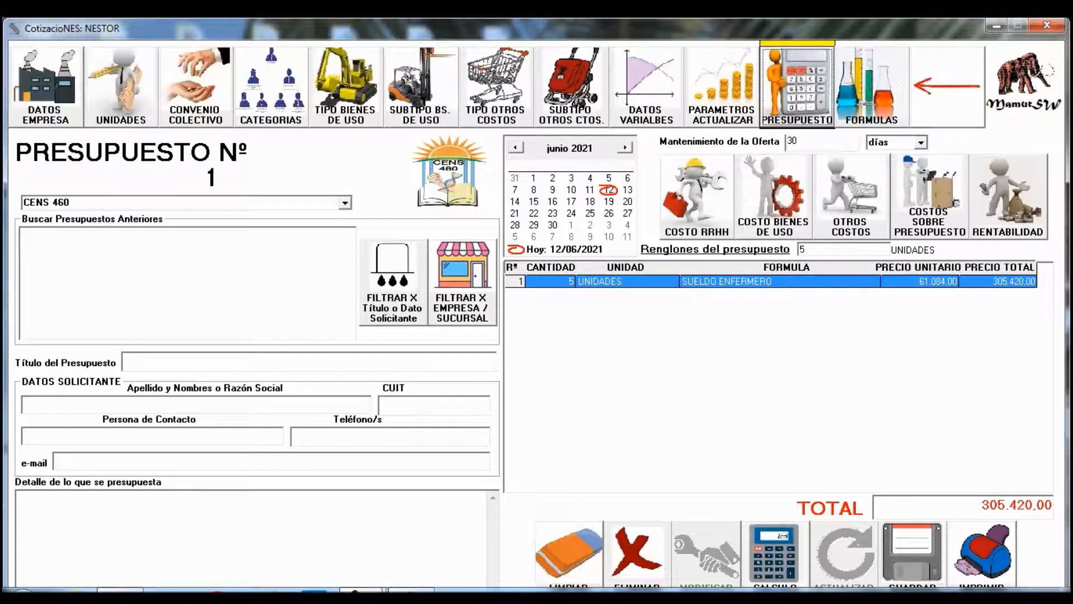
pyautogui.click(696, 197)
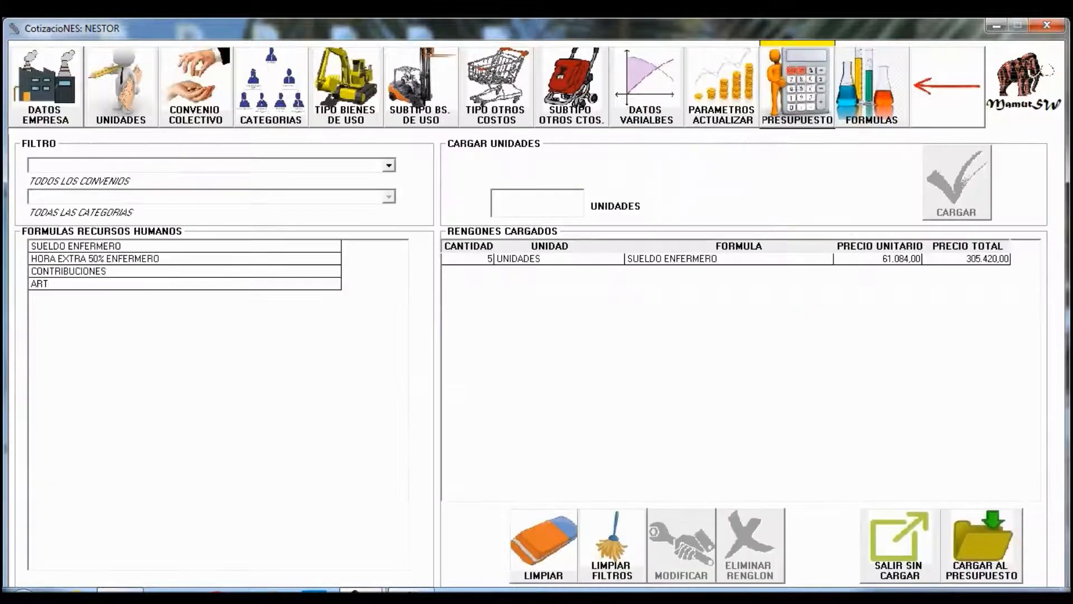
pyautogui.click(185, 259)
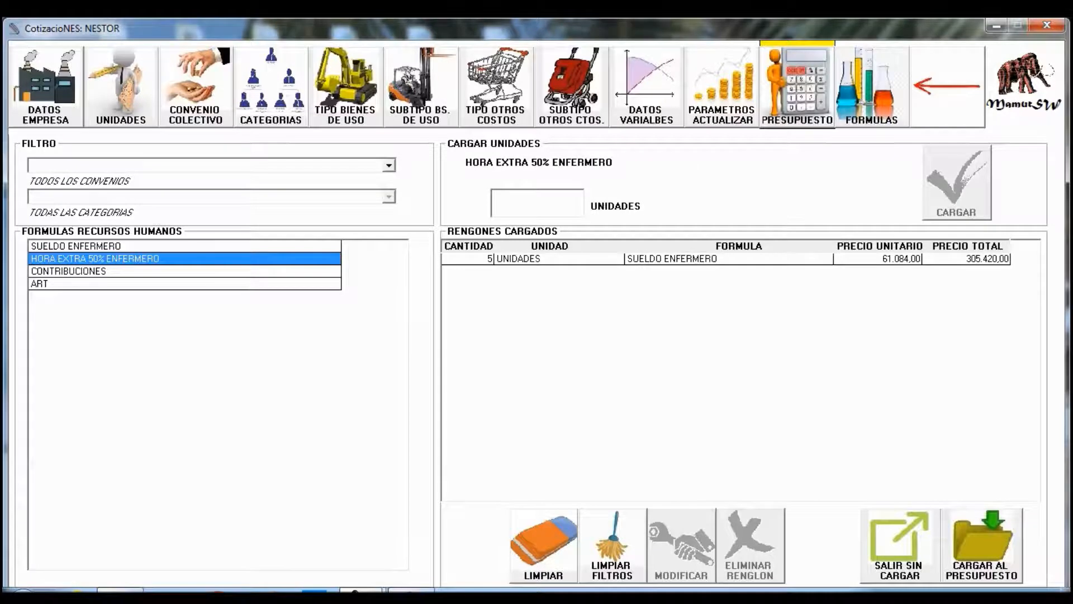
pyautogui.write('20')
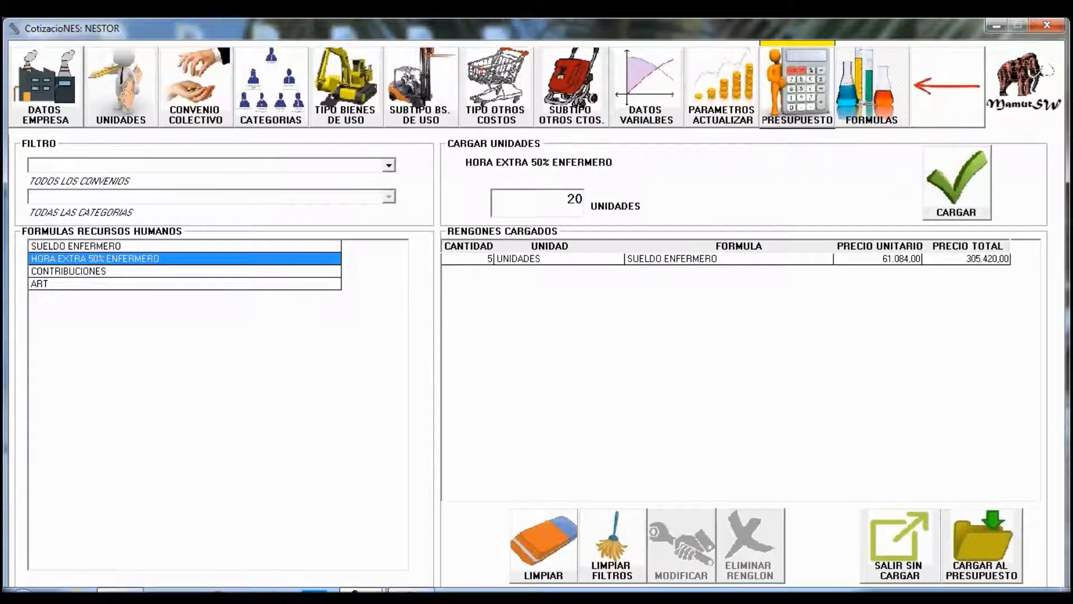
pyautogui.click(956, 181)
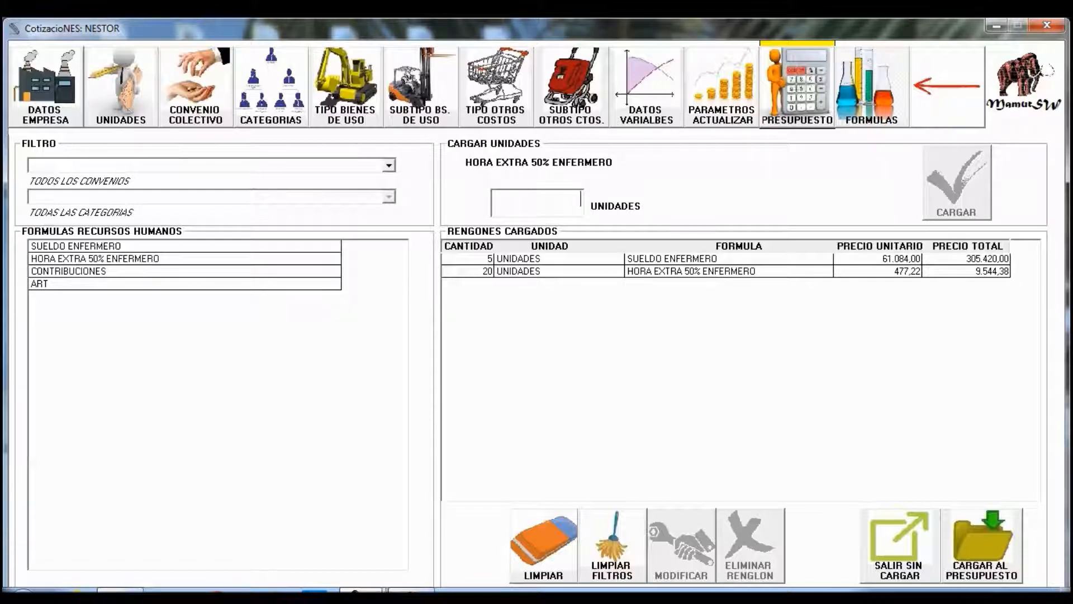
# - Add a CONTRIBUCIONES cost row using all rows as its base
pyautogui.click(184, 272)
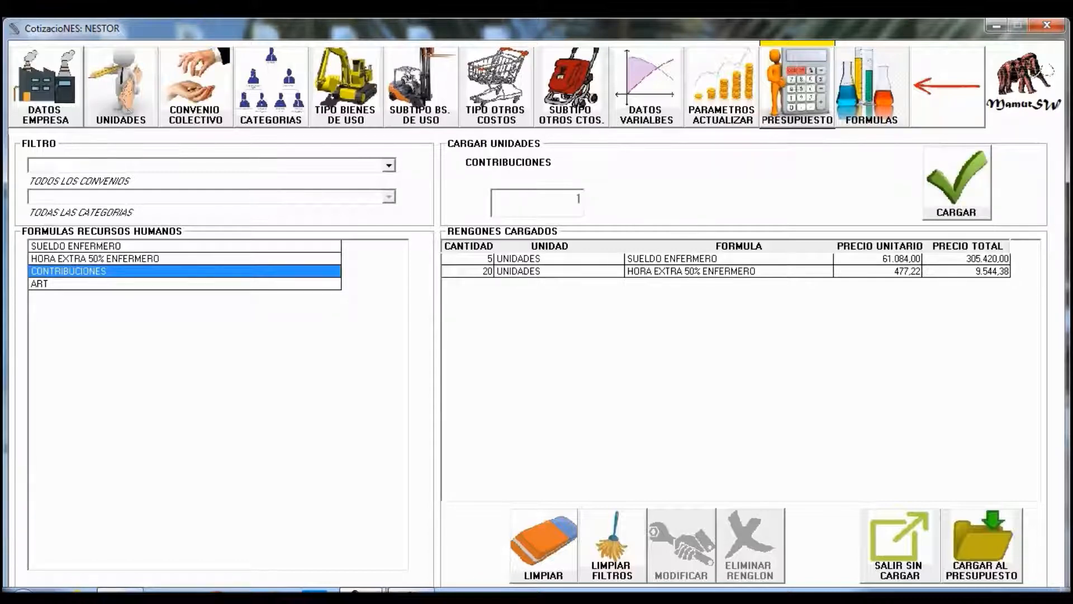
pyautogui.click(957, 181)
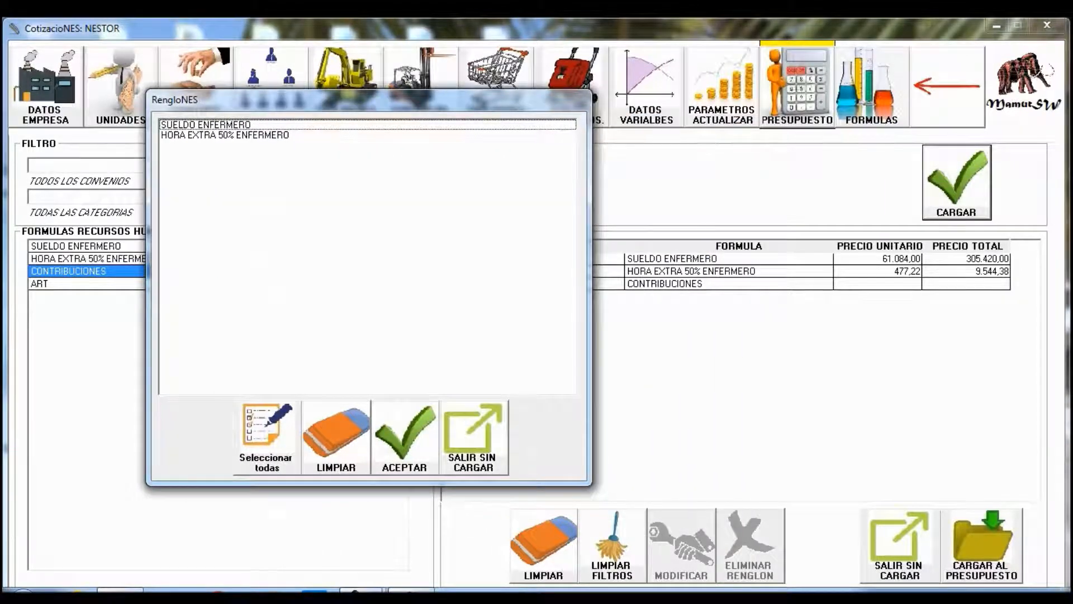
pyautogui.click(224, 125)
pyautogui.click(224, 135)
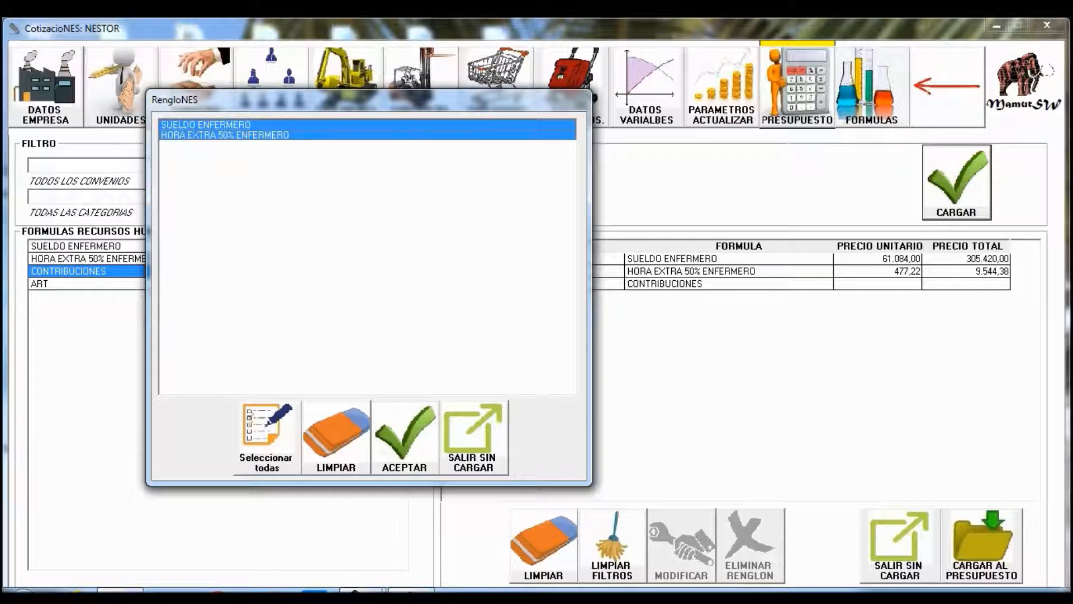
pyautogui.click(336, 438)
pyautogui.click(267, 438)
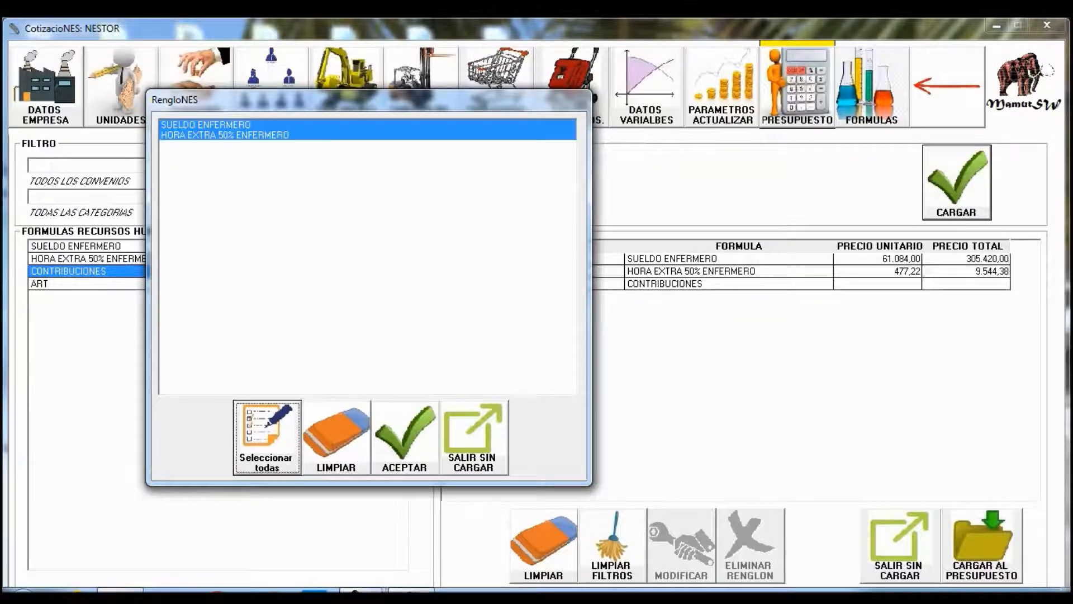
pyautogui.click(405, 437)
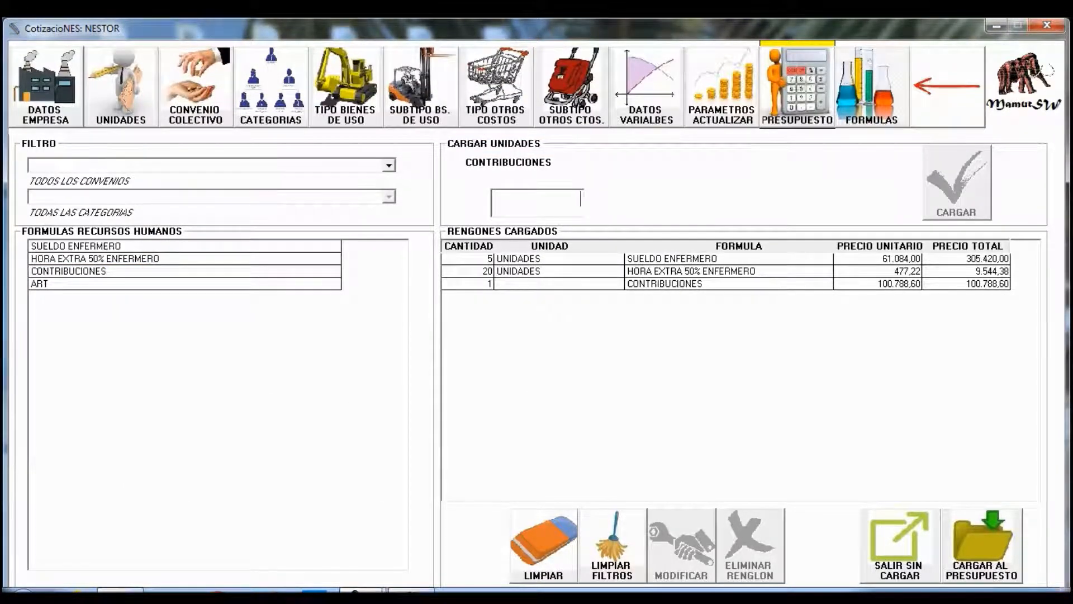
pyautogui.click(185, 283)
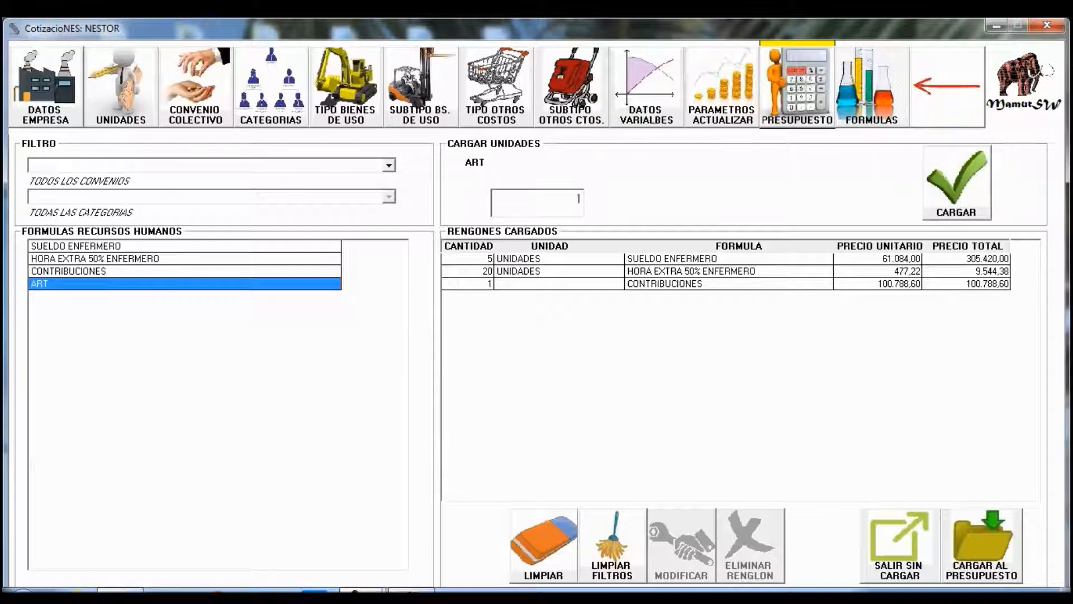
# - Add ART for 5 employees over both nurse rows and load all cost rows into the budget, totalling 421.419,00
pyautogui.click(957, 182)
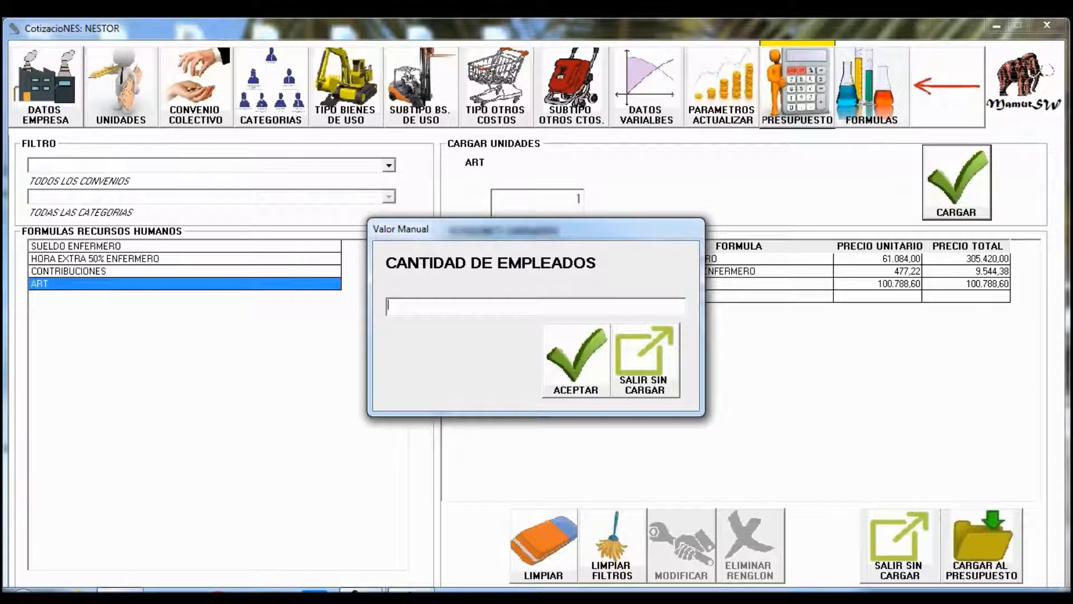
pyautogui.write('5')
pyautogui.press('Return')
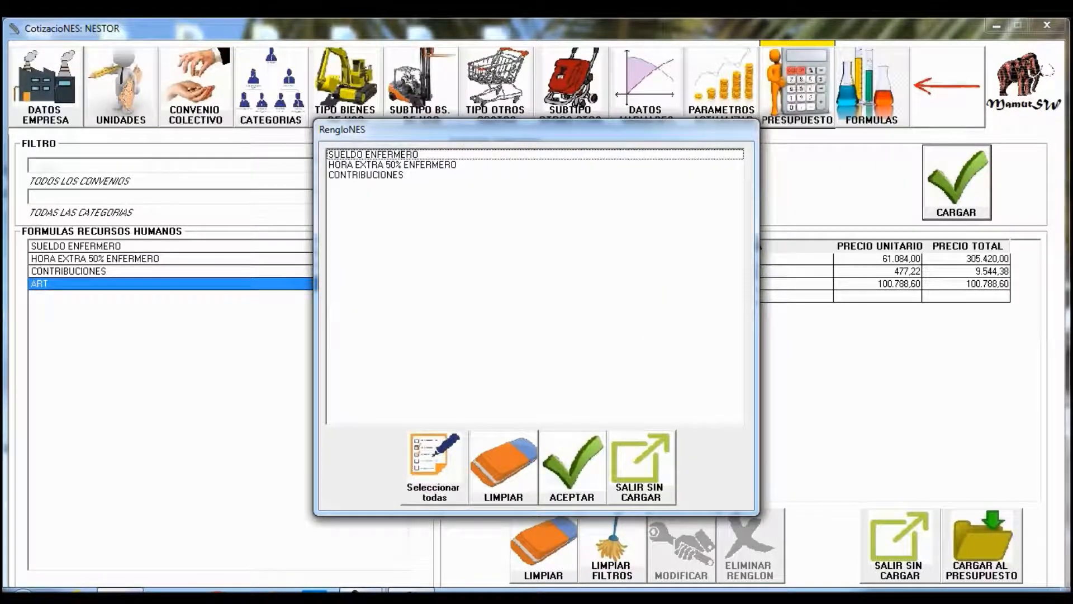
pyautogui.click(373, 155)
pyautogui.click(391, 164)
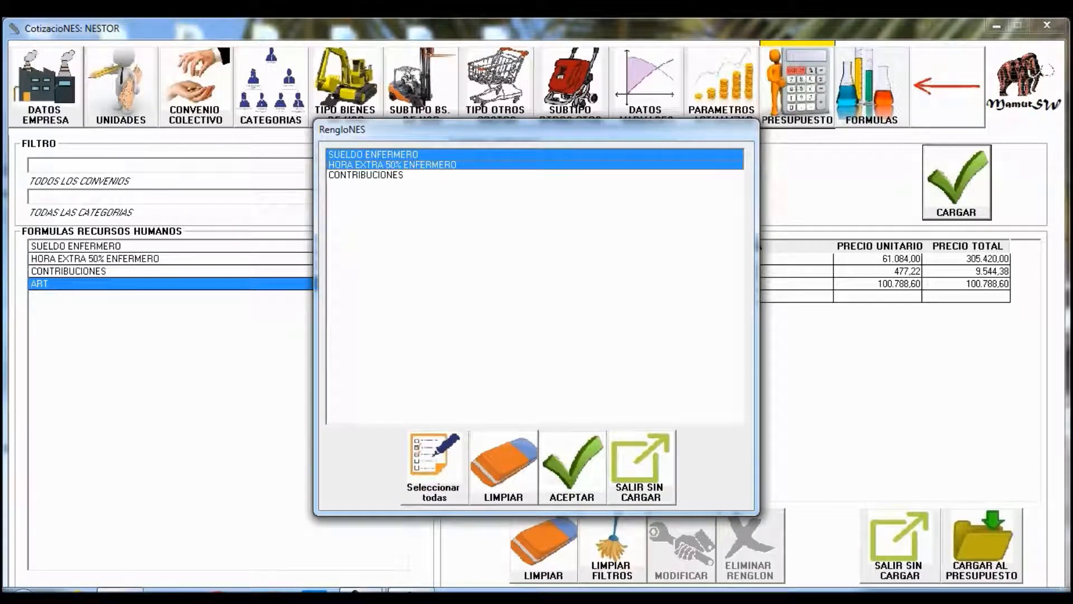
pyautogui.click(572, 468)
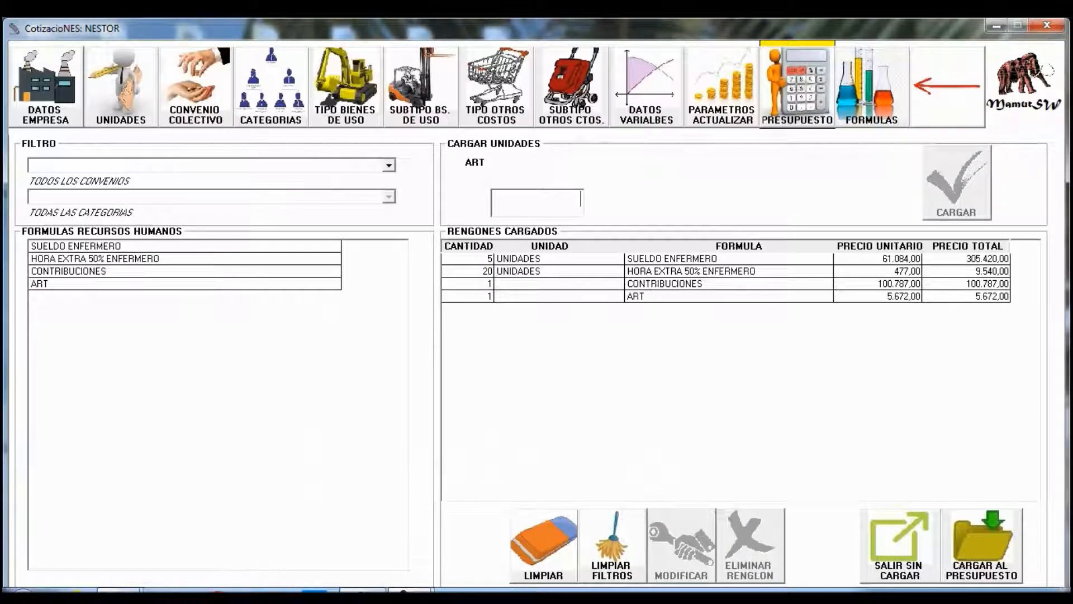
pyautogui.click(982, 545)
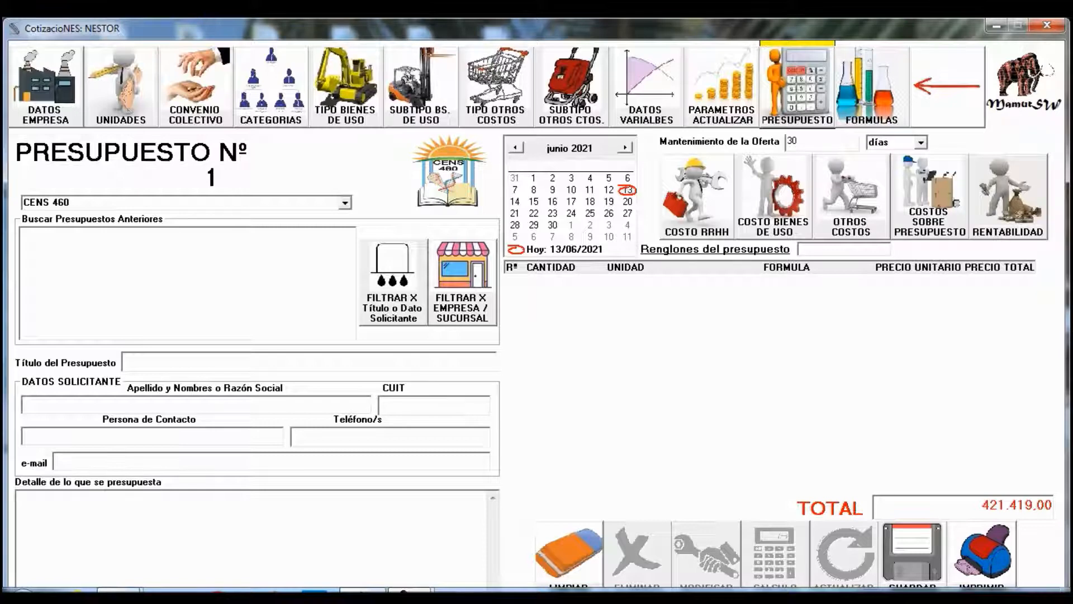
# - Review budget 1's four human-resources cost rows, then start printing it
pyautogui.click(697, 196)
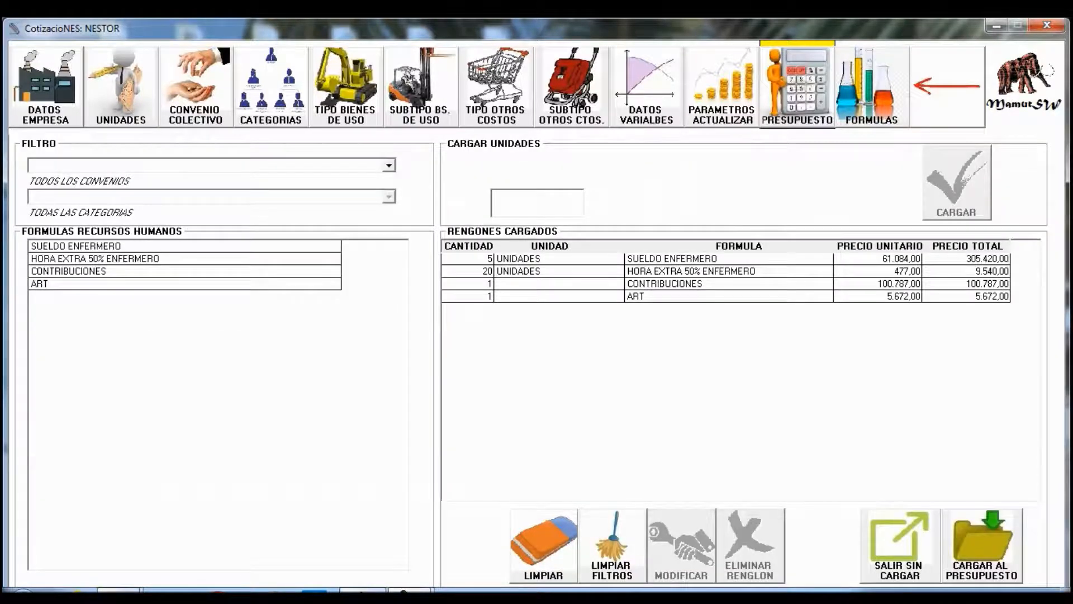
pyautogui.click(985, 542)
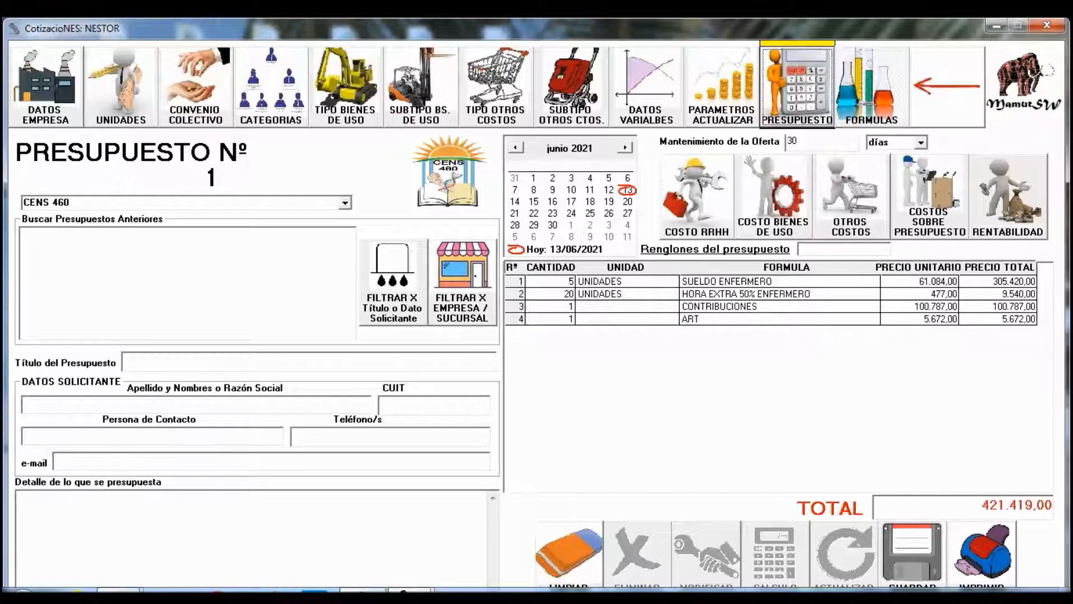
pyautogui.click(982, 553)
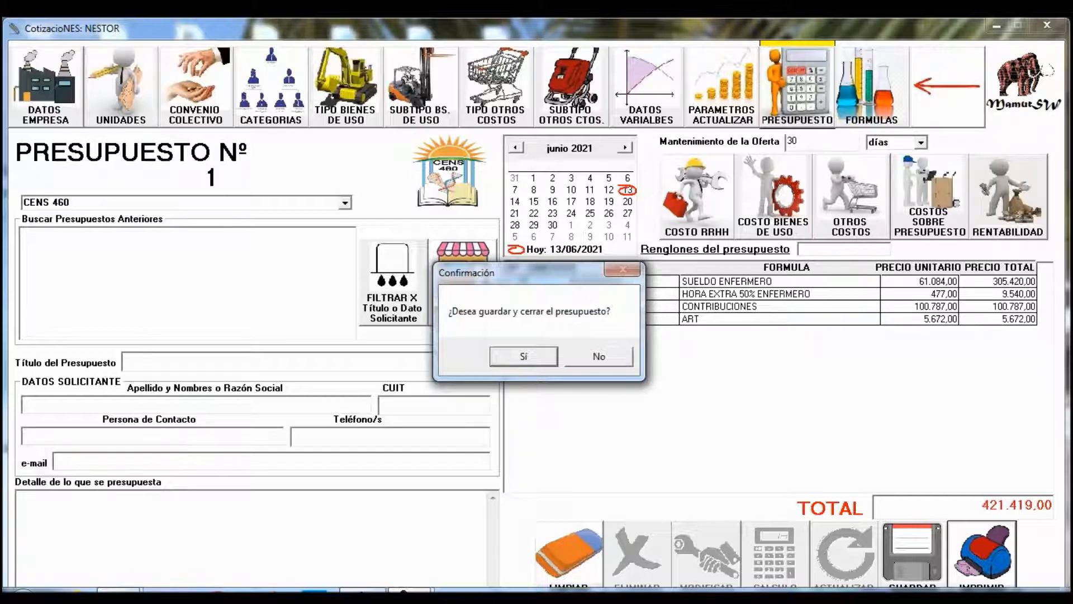
# - Print without saving, acknowledge the simulation notice, and scroll the preview priced $ 421.419,00
pyautogui.press('n')
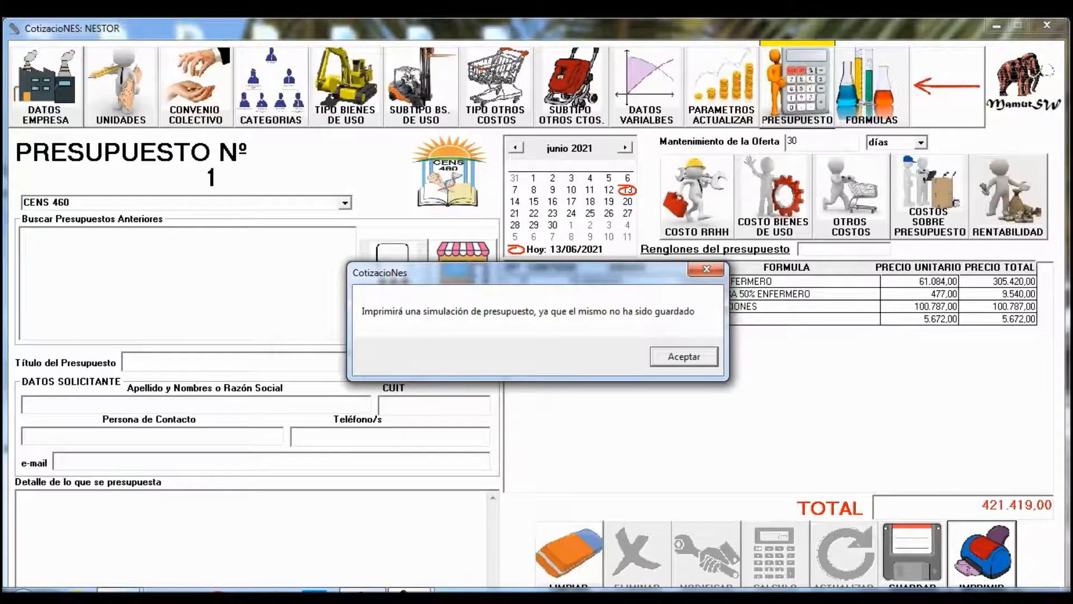
pyautogui.press('Return')
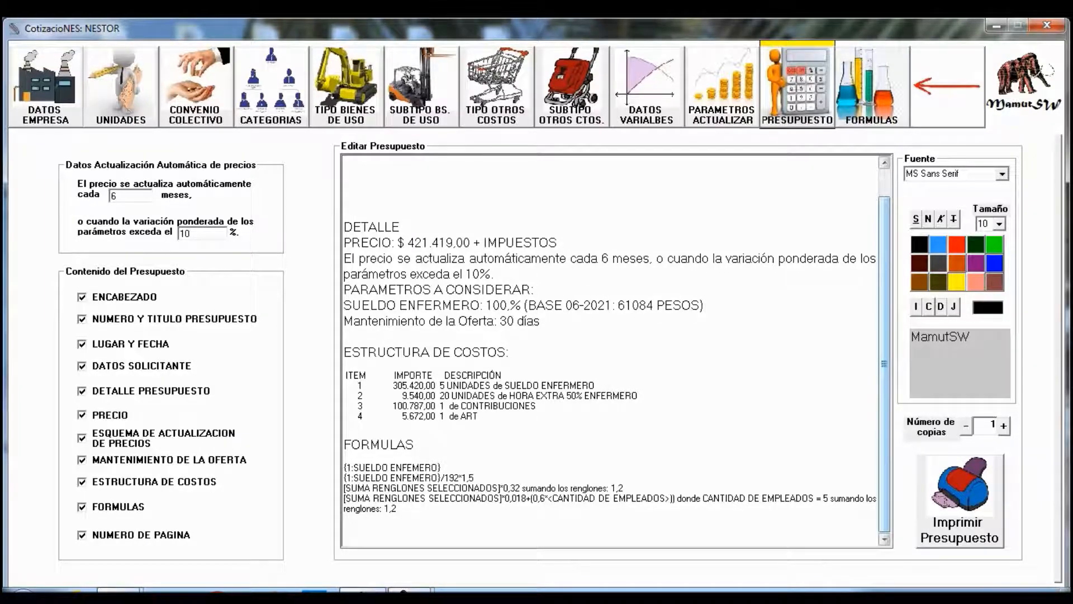
pyautogui.moveTo(884, 363); pyautogui.dragTo(885, 337)
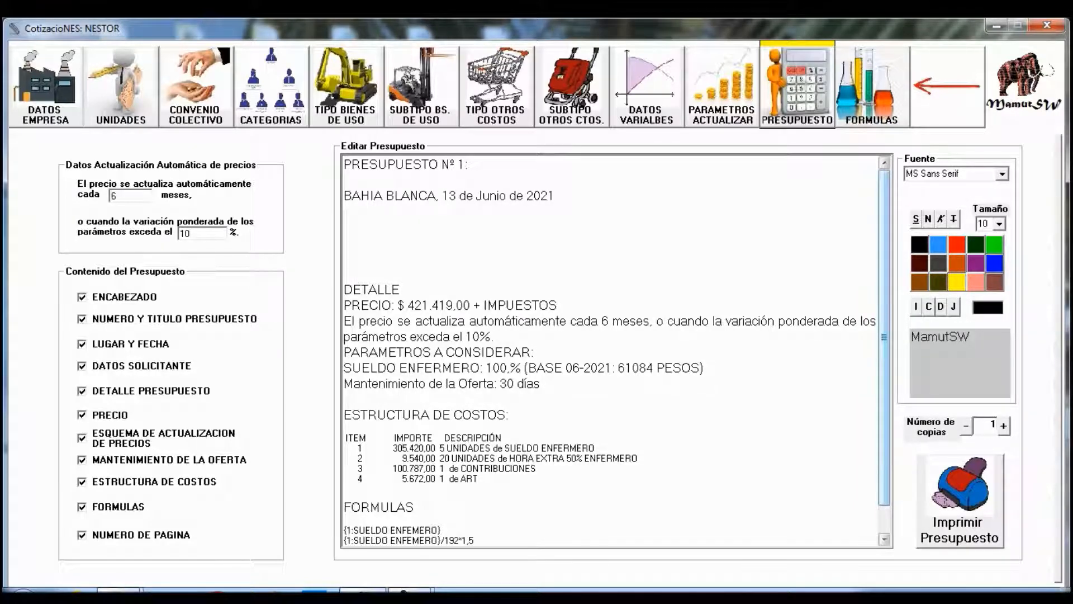
pyautogui.scroll(-1, 618, 353)
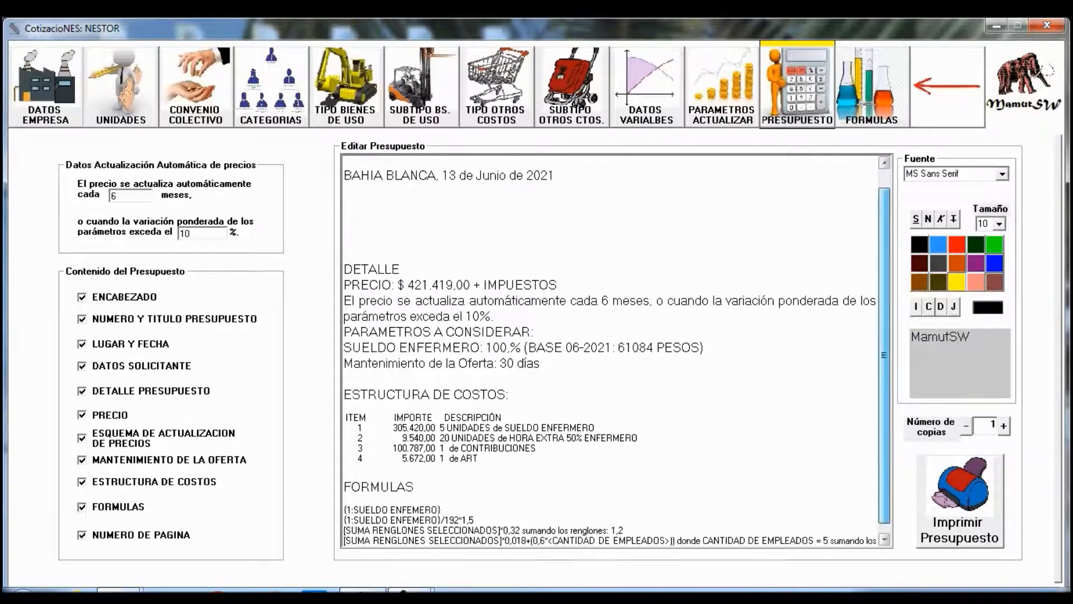
pyautogui.scroll(-1, 617, 353)
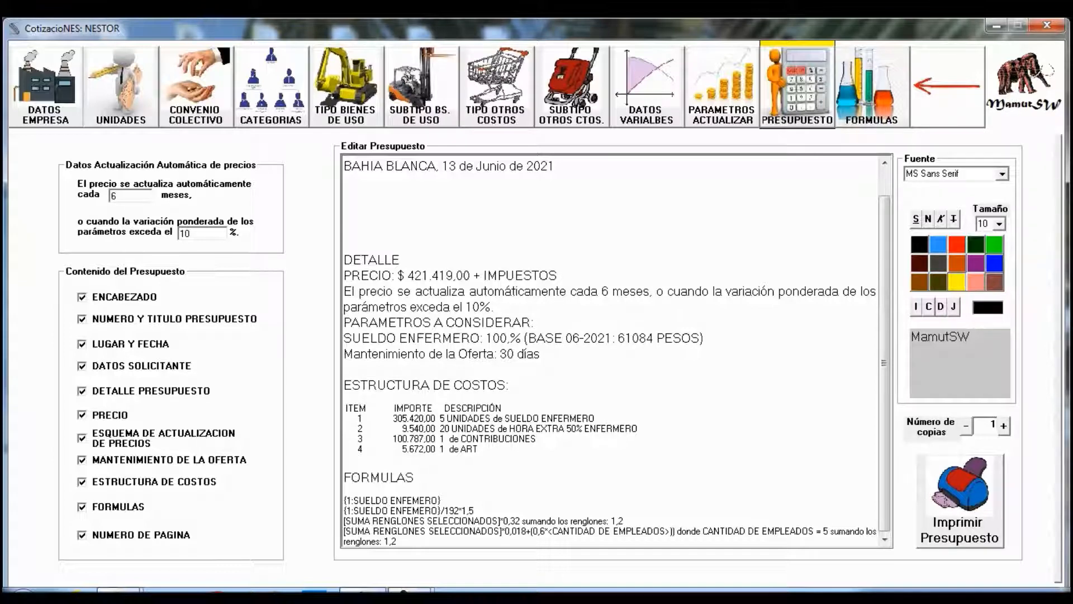
# - Set automatic price updates to every 3 months or over 5% variation, and check the preview
pyautogui.doubleClick(114, 196)
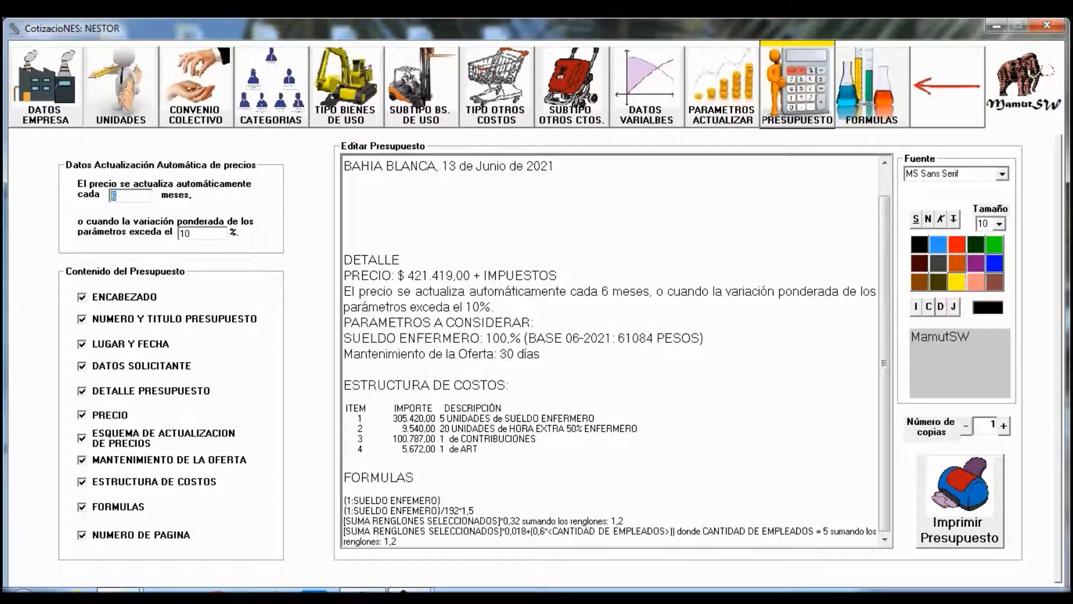
pyautogui.write('3')
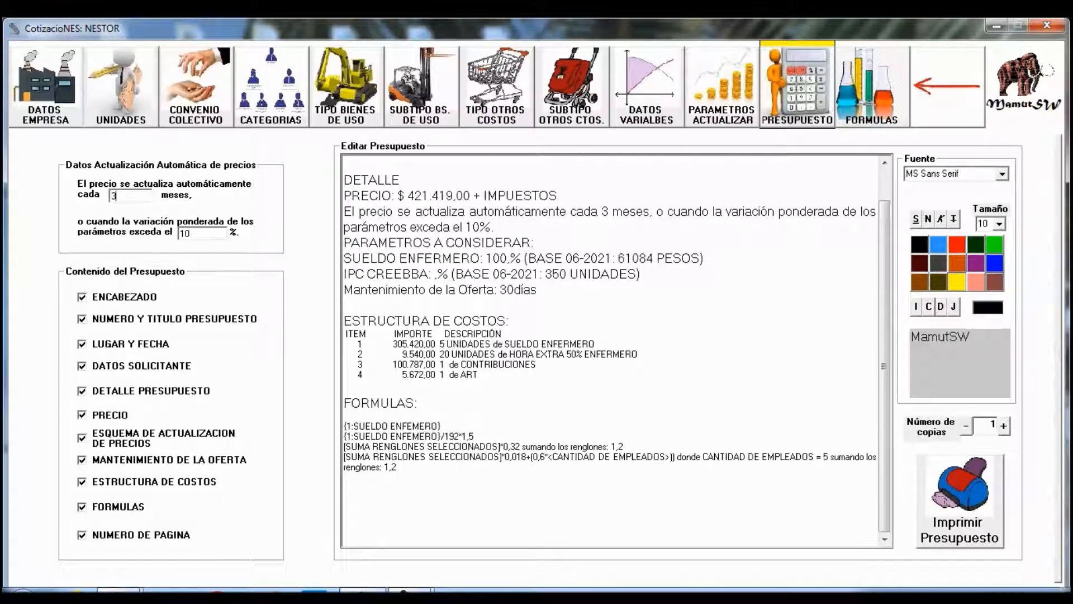
pyautogui.doubleClick(185, 234)
pyautogui.write('5')
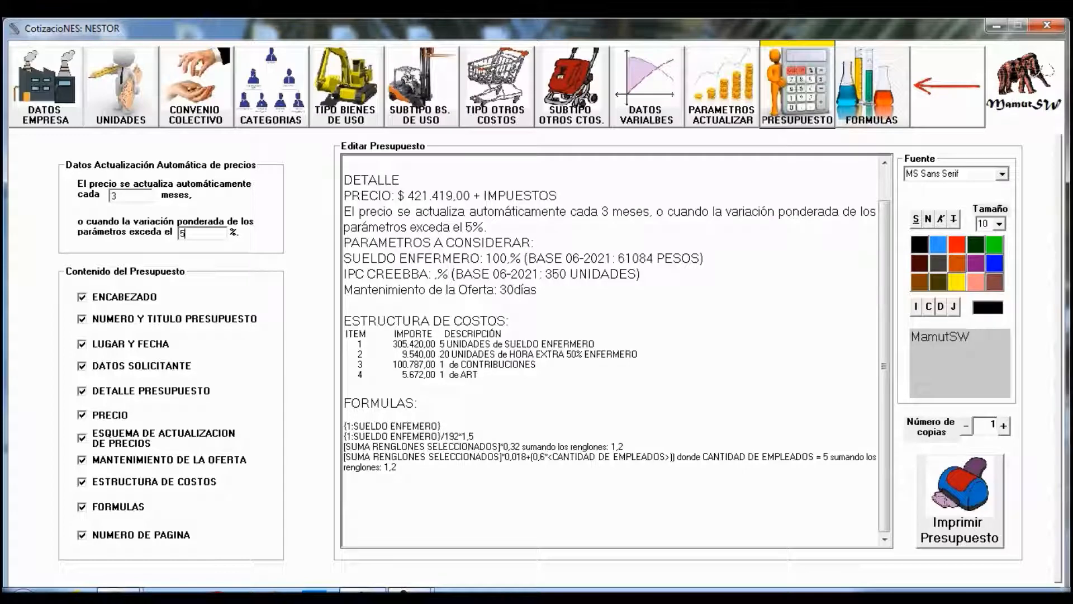
pyautogui.moveTo(884, 367)
pyautogui.mouseDown()
pyautogui.moveTo(885, 334)
pyautogui.moveTo(884, 366)
pyautogui.mouseUp()
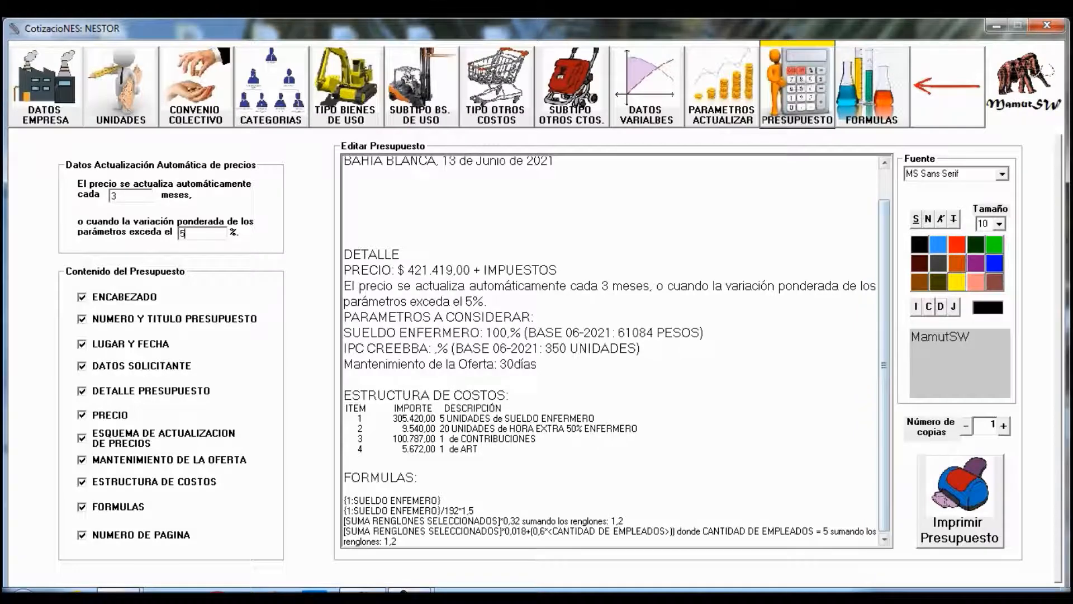
pyautogui.moveTo(884, 365); pyautogui.dragTo(885, 336)
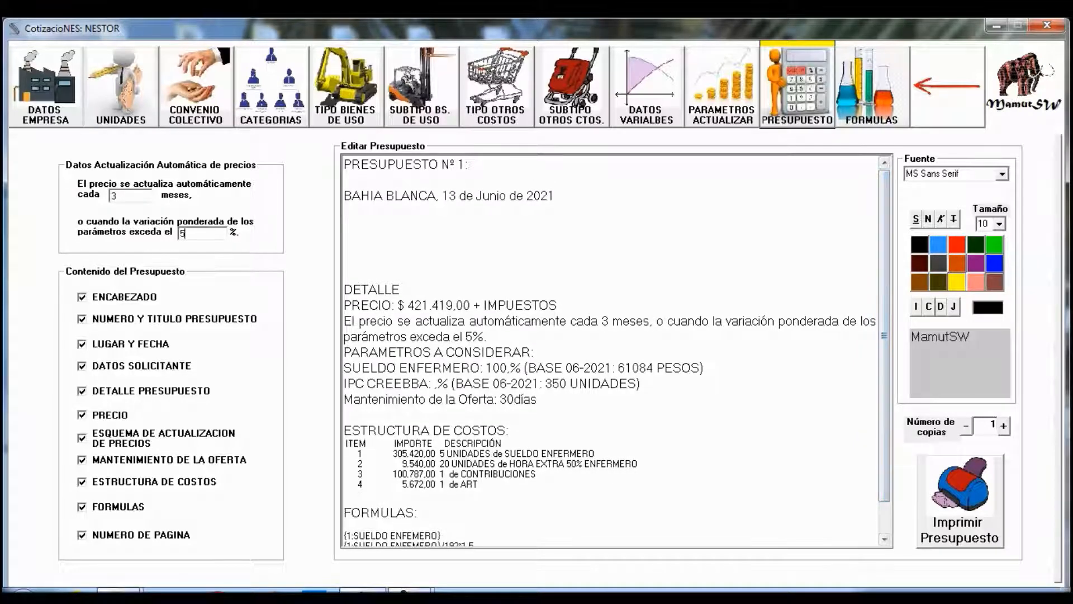
# - Toggle the header, number/title, place/date, price and price-update sections off and back on
pyautogui.click(82, 297)
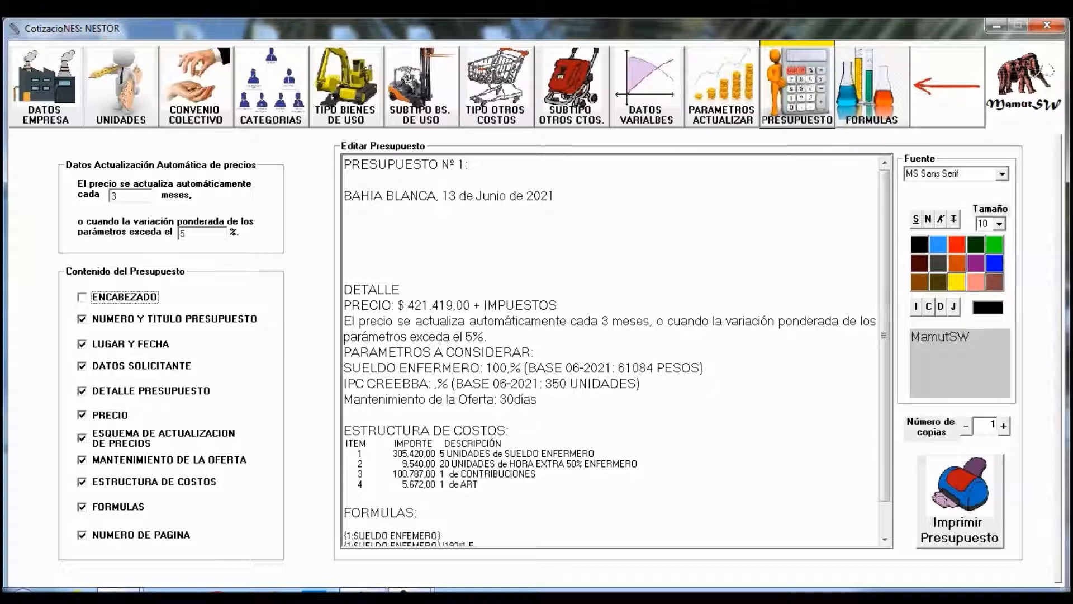
pyautogui.click(82, 297)
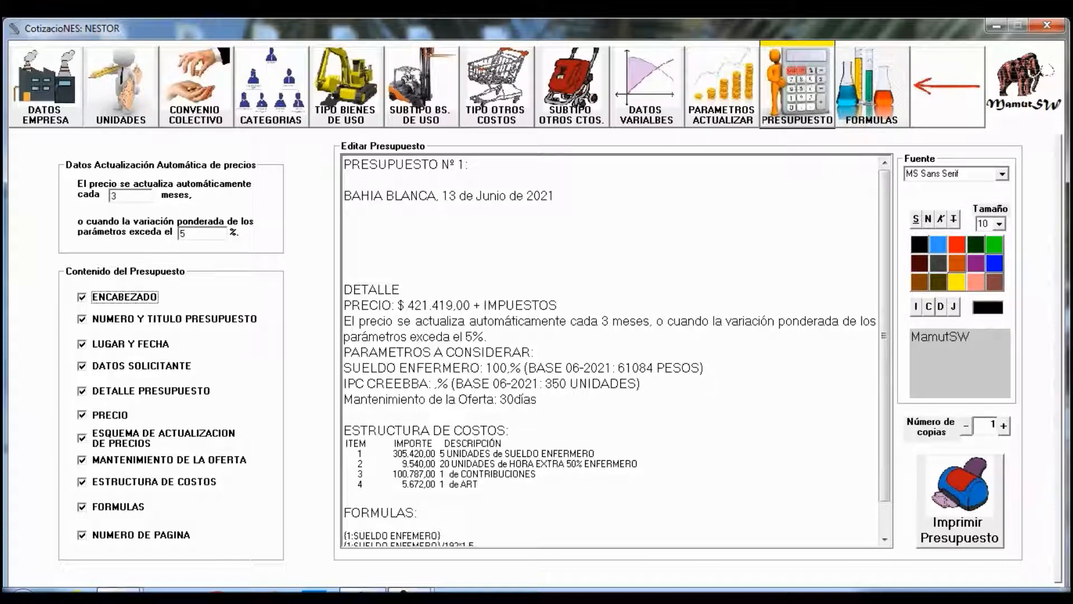
pyautogui.click(82, 319)
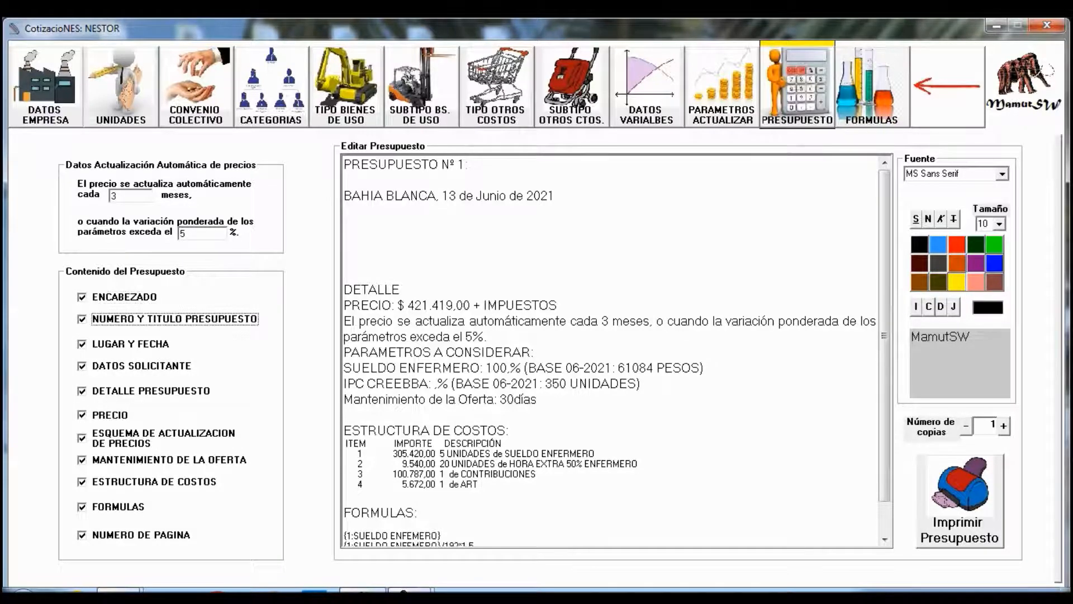
pyautogui.click(82, 319)
pyautogui.click(83, 343)
pyautogui.click(82, 344)
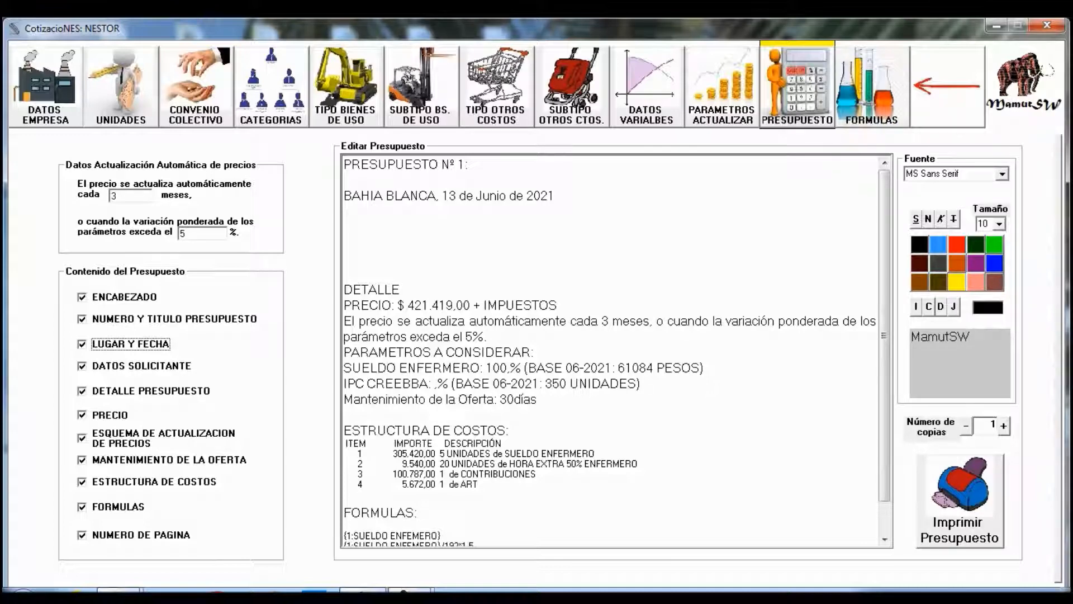
pyautogui.click(82, 415)
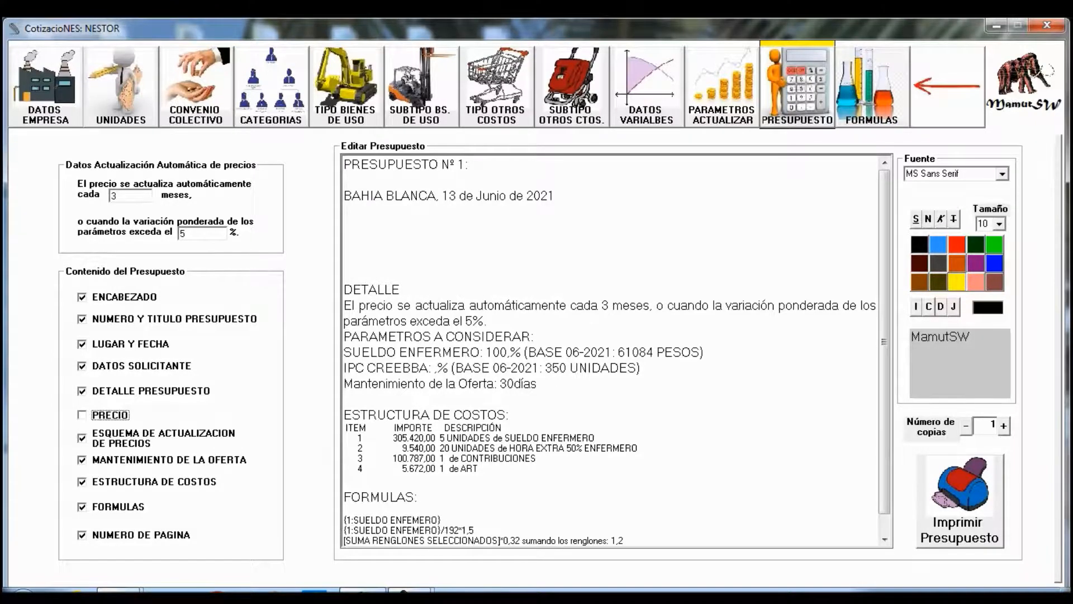
pyautogui.press('space')
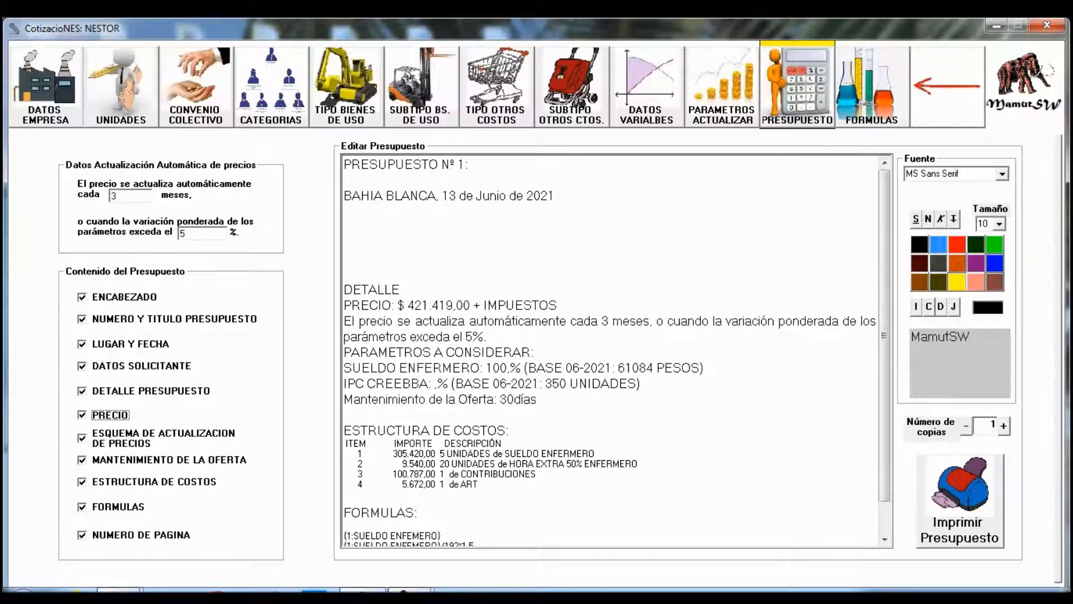
pyautogui.press('Tab')
pyautogui.press('space')
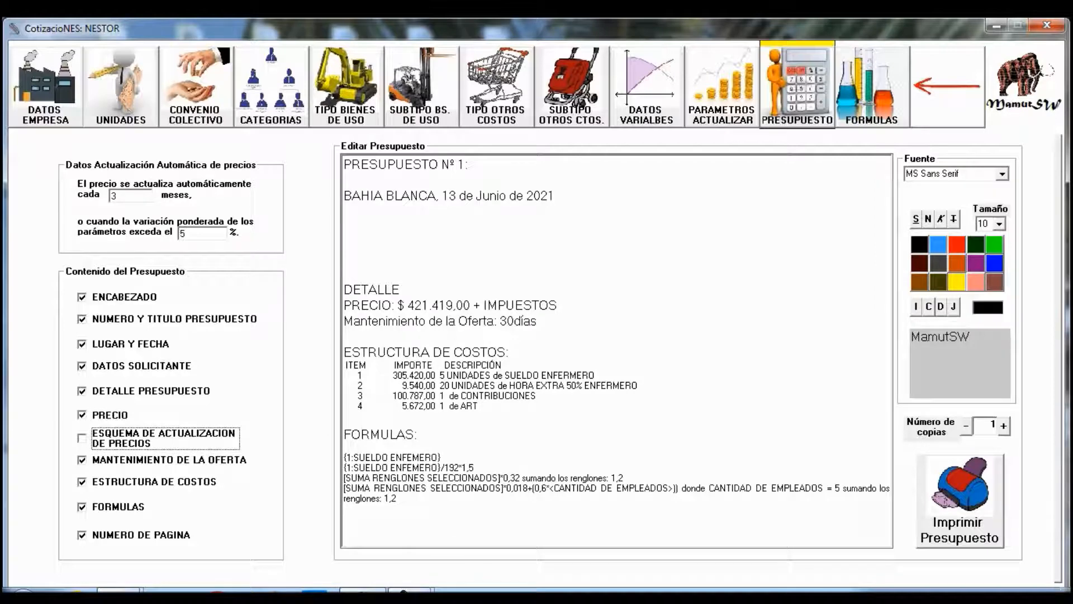
pyautogui.press('space')
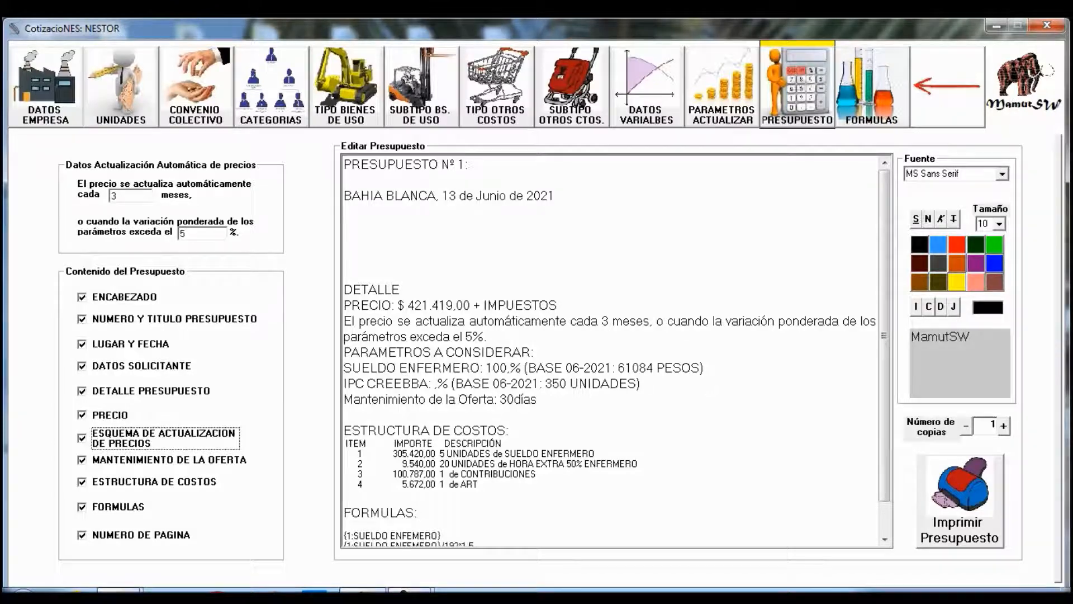
# - Toggle the offer validity, cost structure and formulas sections off and on, and try the page number option
pyautogui.click(82, 460)
pyautogui.press('space')
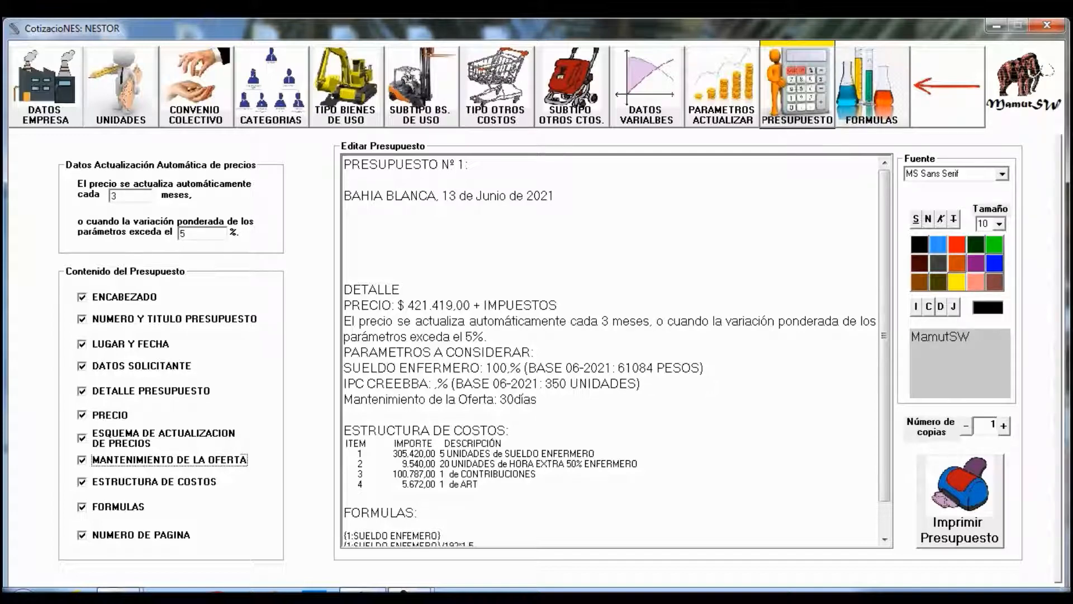
pyautogui.click(82, 482)
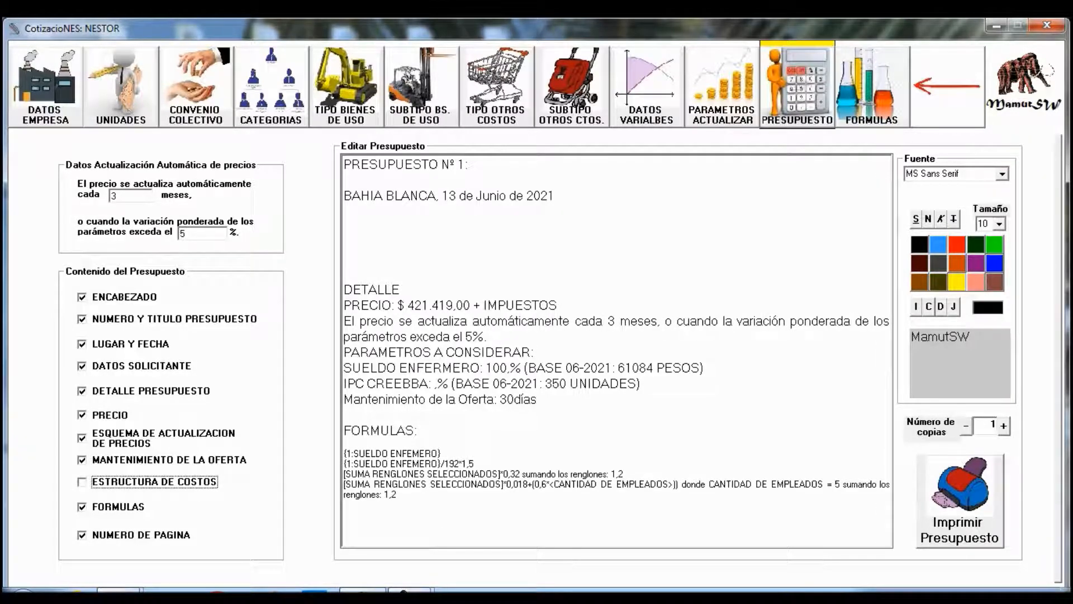
pyautogui.click(82, 482)
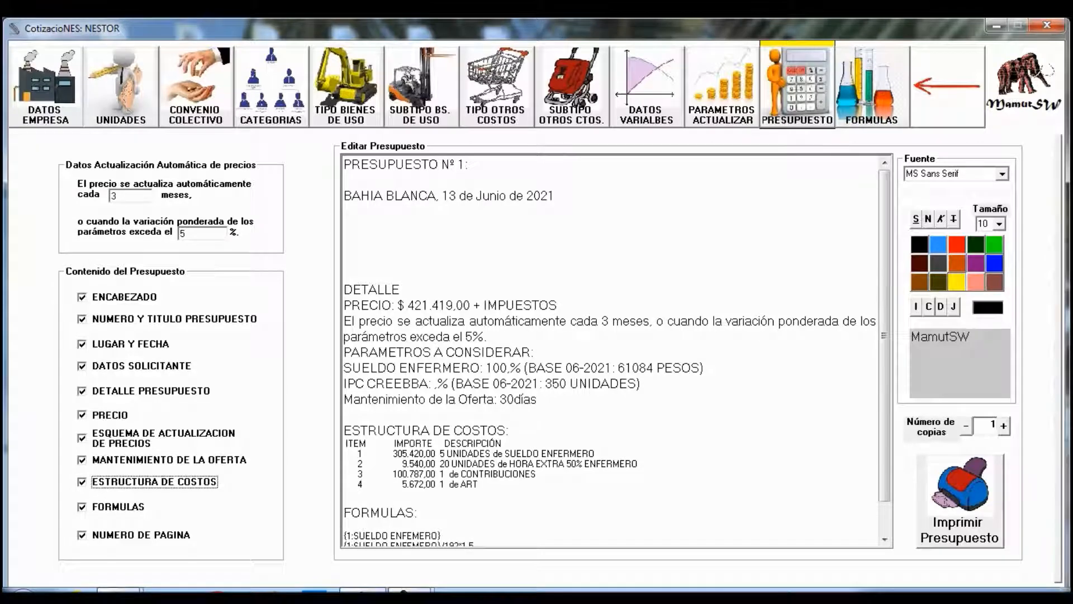
pyautogui.click(82, 507)
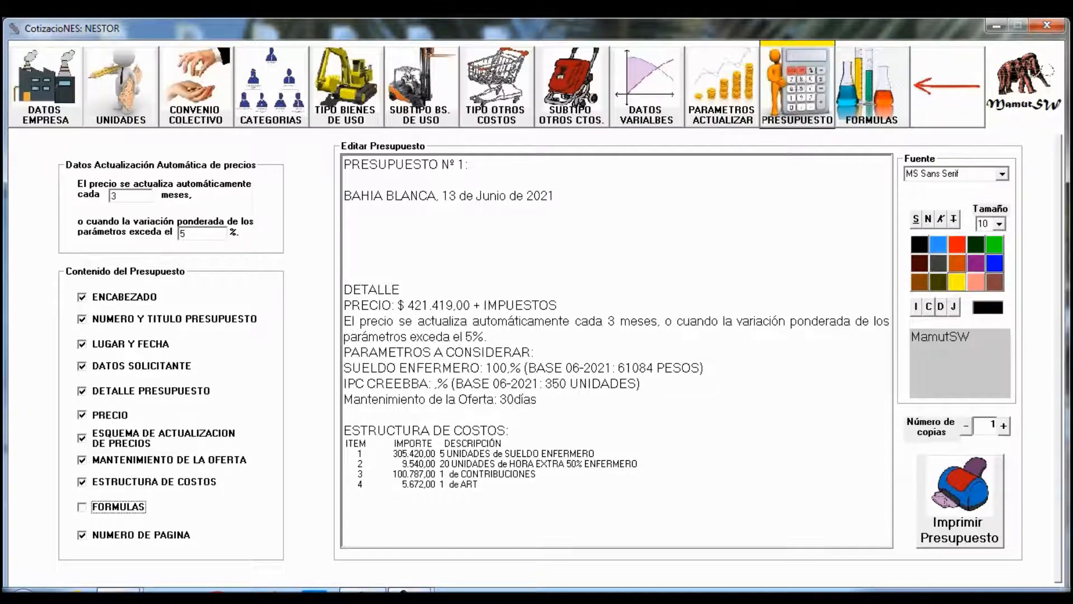
pyautogui.click(82, 507)
pyautogui.click(82, 535)
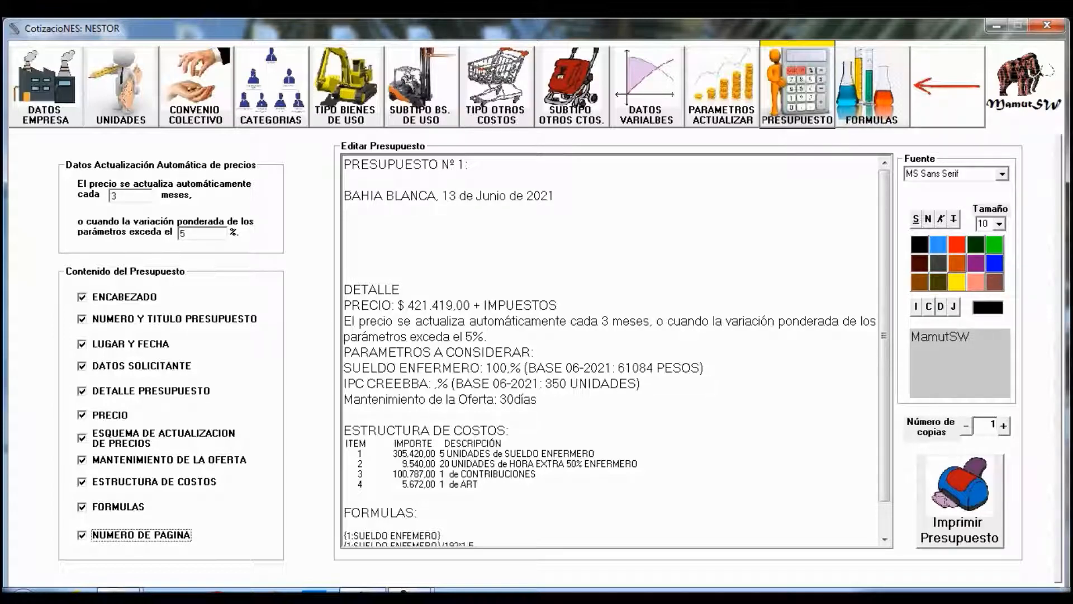
# - Print budget Nº 1 to the Foxit Reader PDF Printer
pyautogui.moveTo(885, 346)
pyautogui.mouseDown()
pyautogui.moveTo(885, 381)
pyautogui.moveTo(885, 348)
pyautogui.mouseUp()
pyautogui.click(960, 501)
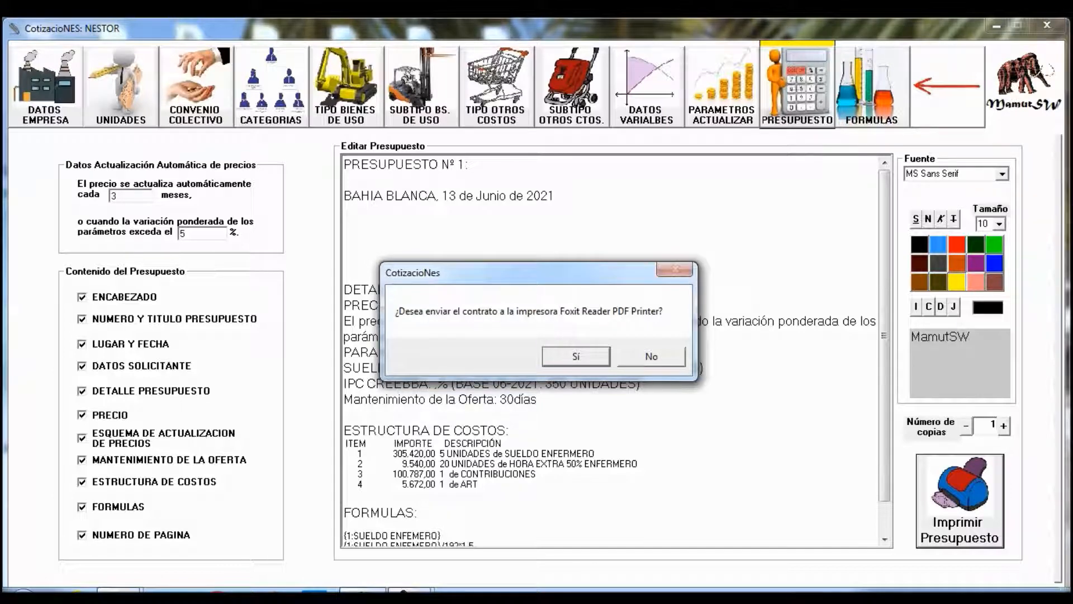
pyautogui.press('Return')
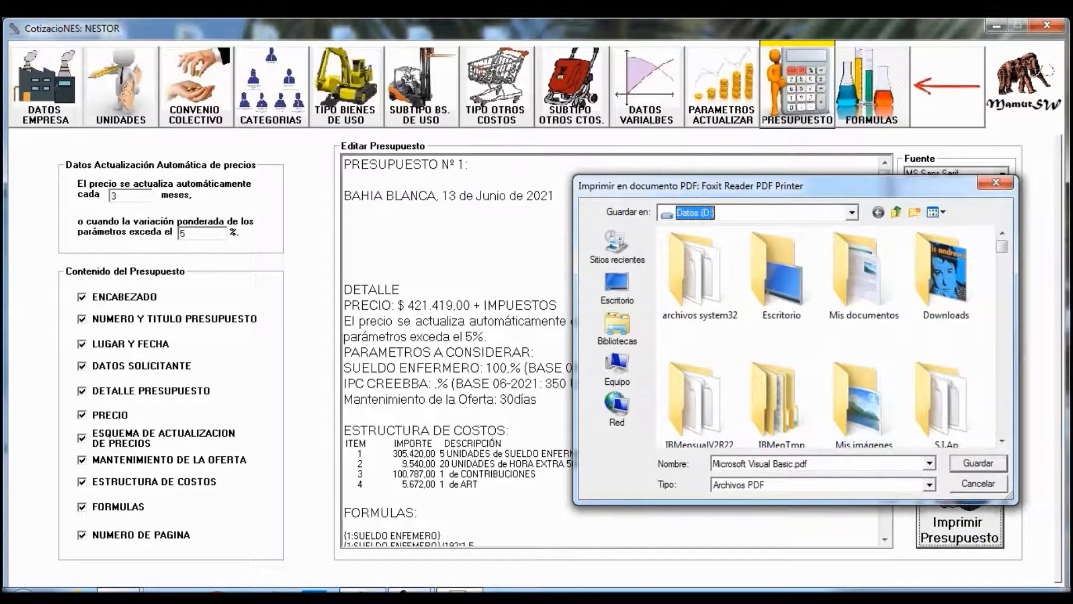
# - Save the PDF of budget Nº 1 as 'presupuesto 1.pdf' on drive D
pyautogui.click(766, 464)
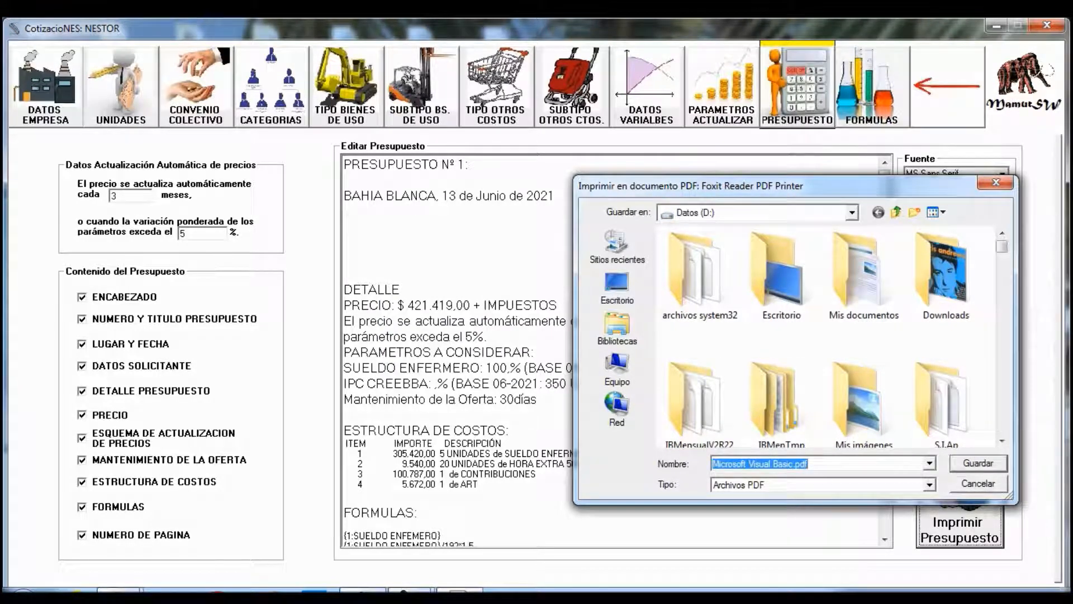
pyautogui.click(766, 463)
pyautogui.moveTo(793, 464); pyautogui.dragTo(713, 464)
pyautogui.write('presupuesto 1')
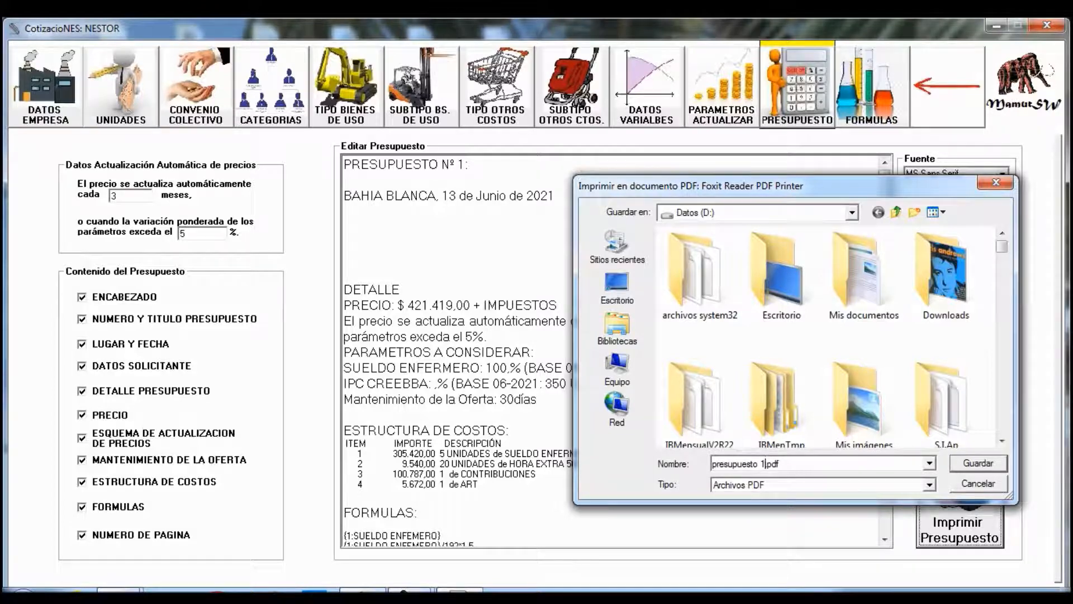
pyautogui.press('Return')
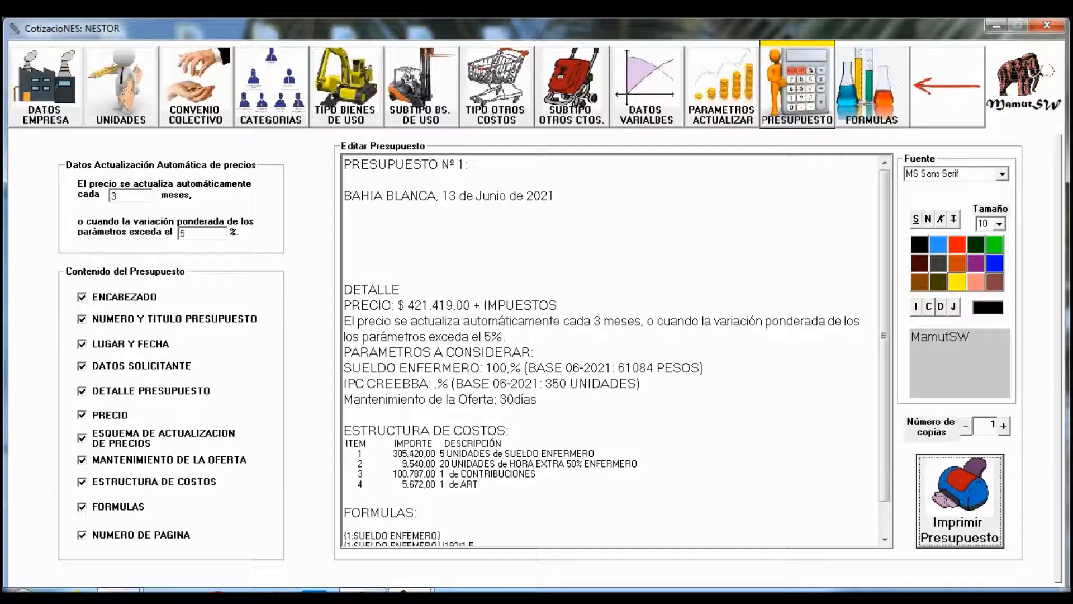
# - Browse to the Datos (D:) drive through Equipo and open presupuesto 1.pdf
pyautogui.click(22, 590)
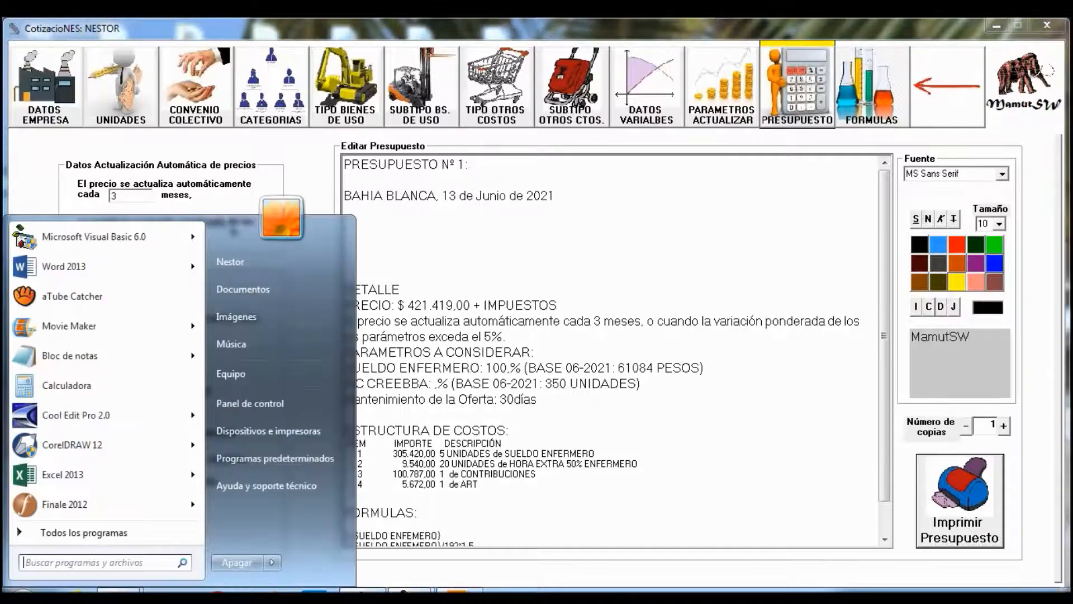
pyautogui.click(266, 380)
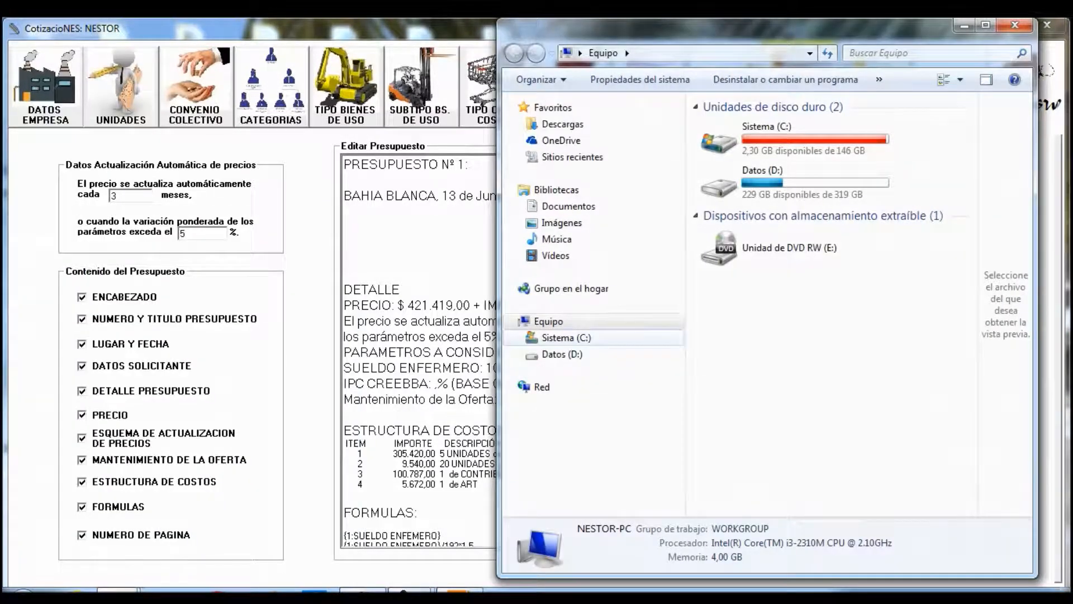
pyautogui.click(561, 353)
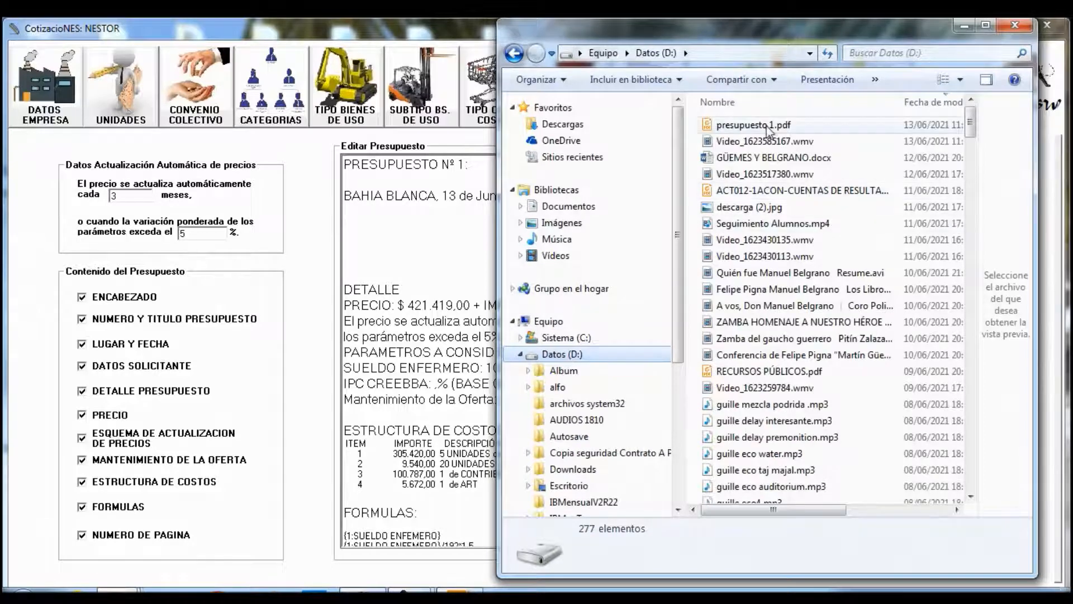
pyautogui.click(768, 127)
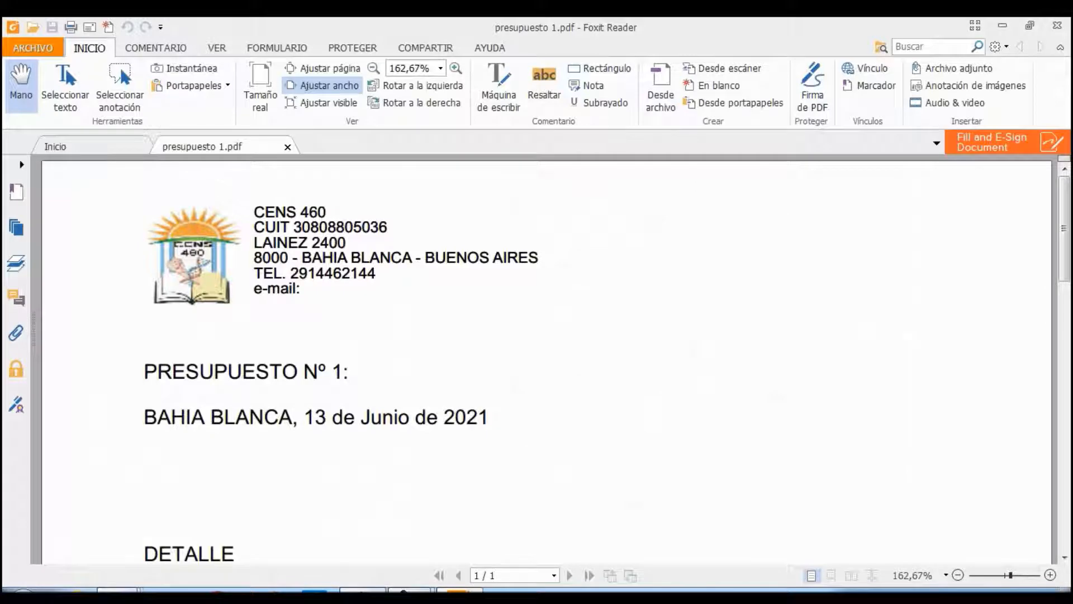
pyautogui.moveTo(1064, 229); pyautogui.dragTo(1064, 262)
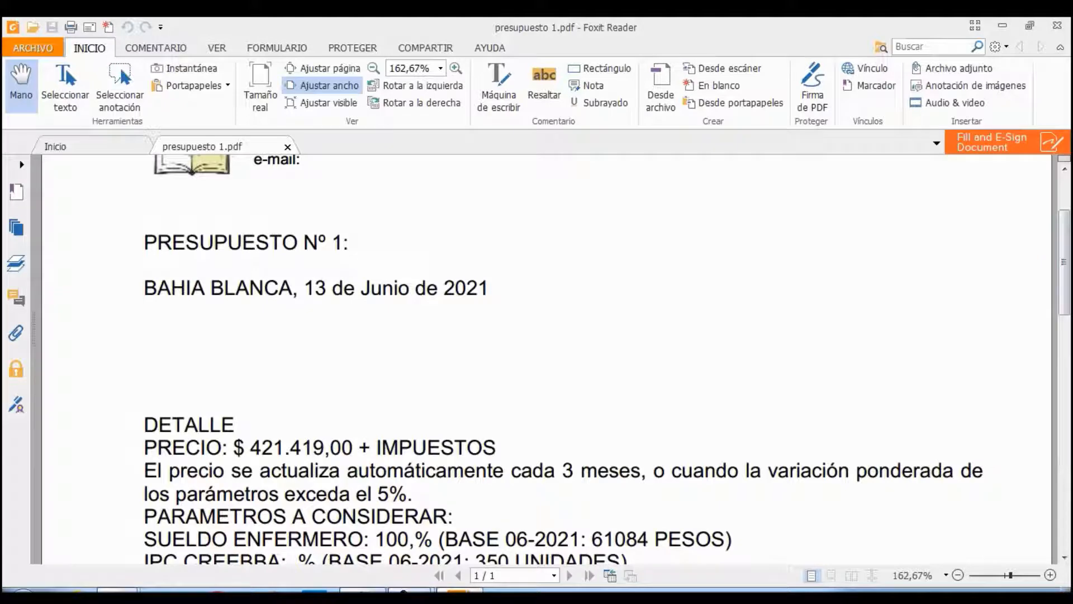
# - Scroll through presupuesto 1.pdf down to the formulas and back, then close Foxit Reader
pyautogui.moveTo(1065, 262); pyautogui.dragTo(1064, 294)
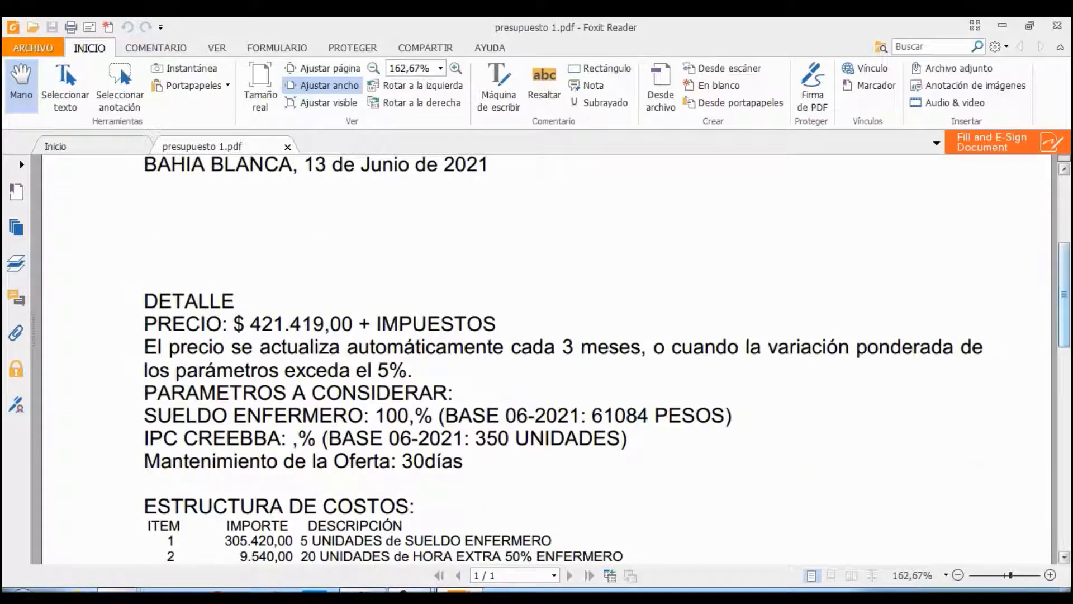
pyautogui.press('pagedown')
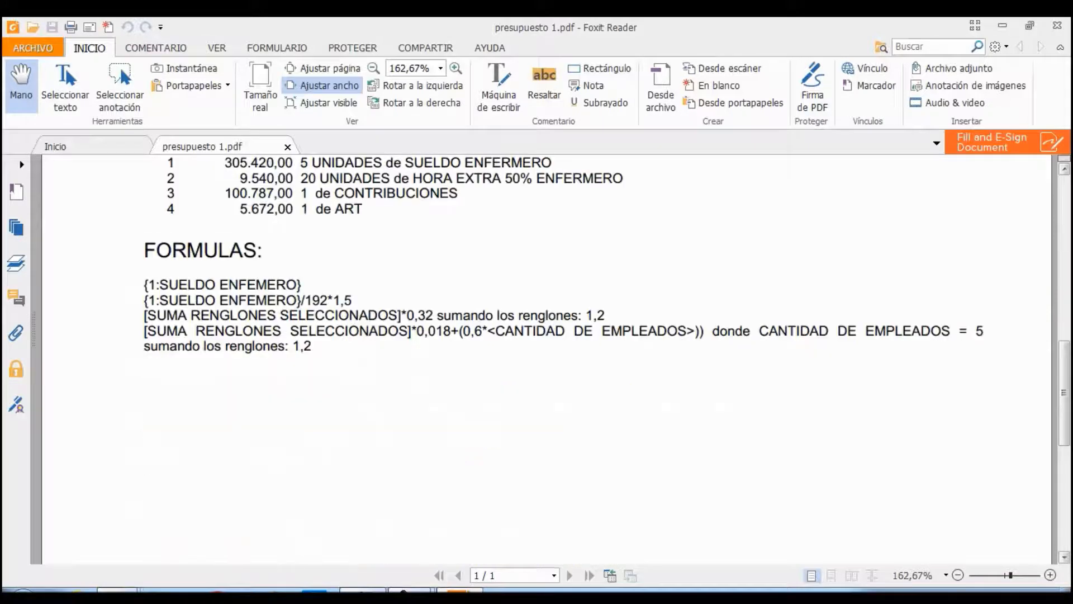
pyautogui.press('pageup')
pyautogui.press('pageup')
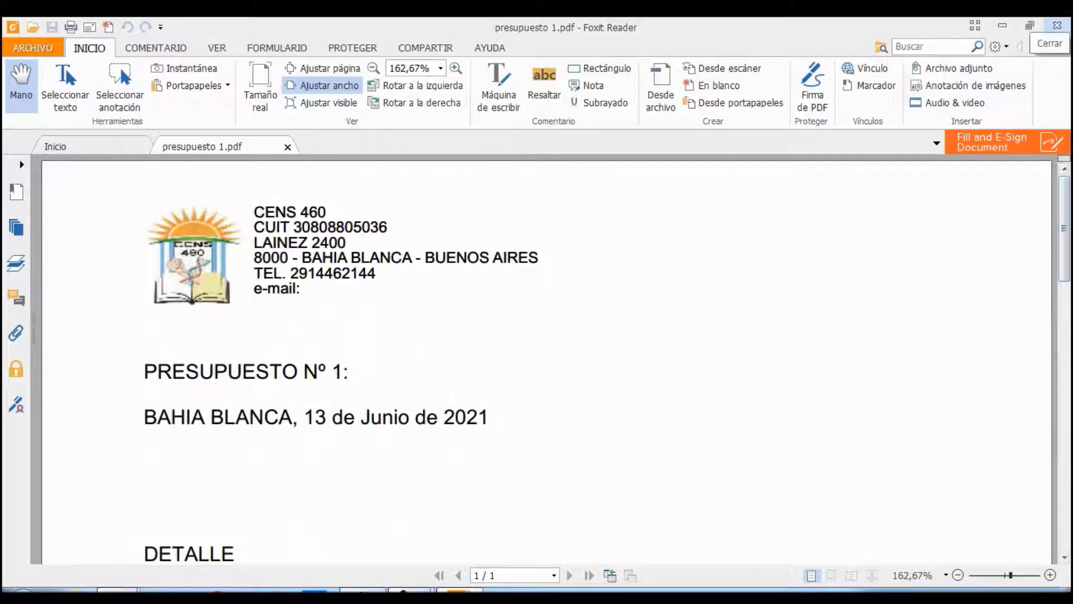
pyautogui.click(1057, 25)
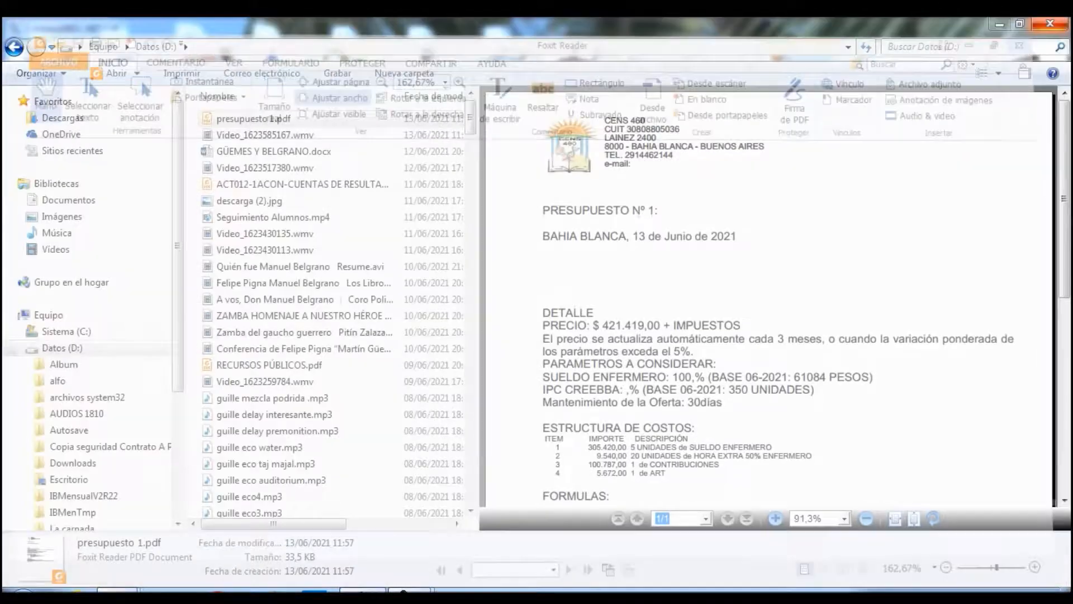
# - Close Explorer, return to budget Nº 1, and try saving, dismissing the missing-title warning
pyautogui.click(1051, 23)
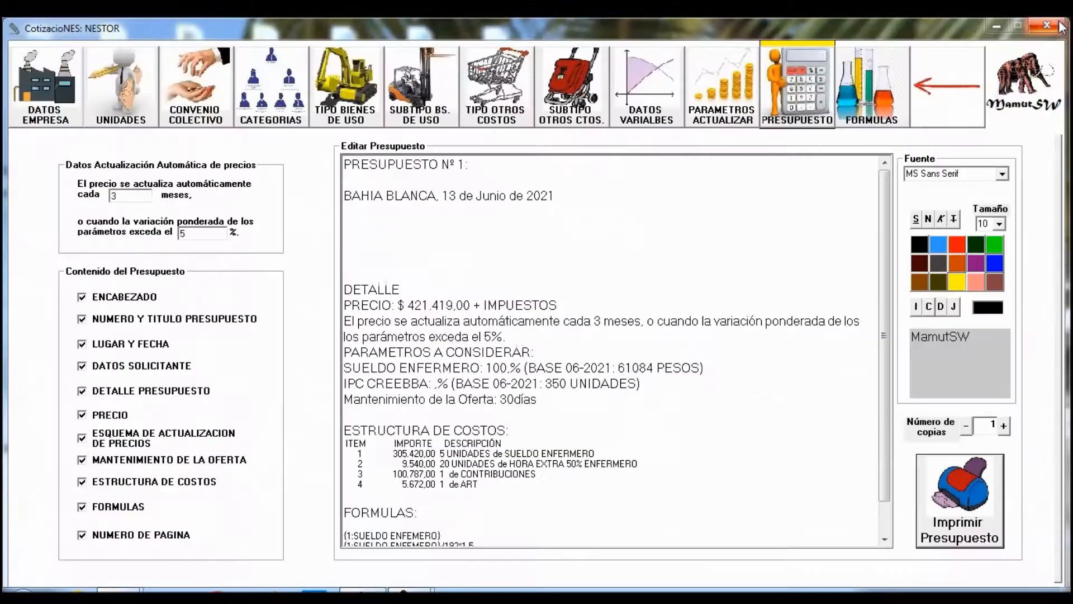
pyautogui.click(798, 88)
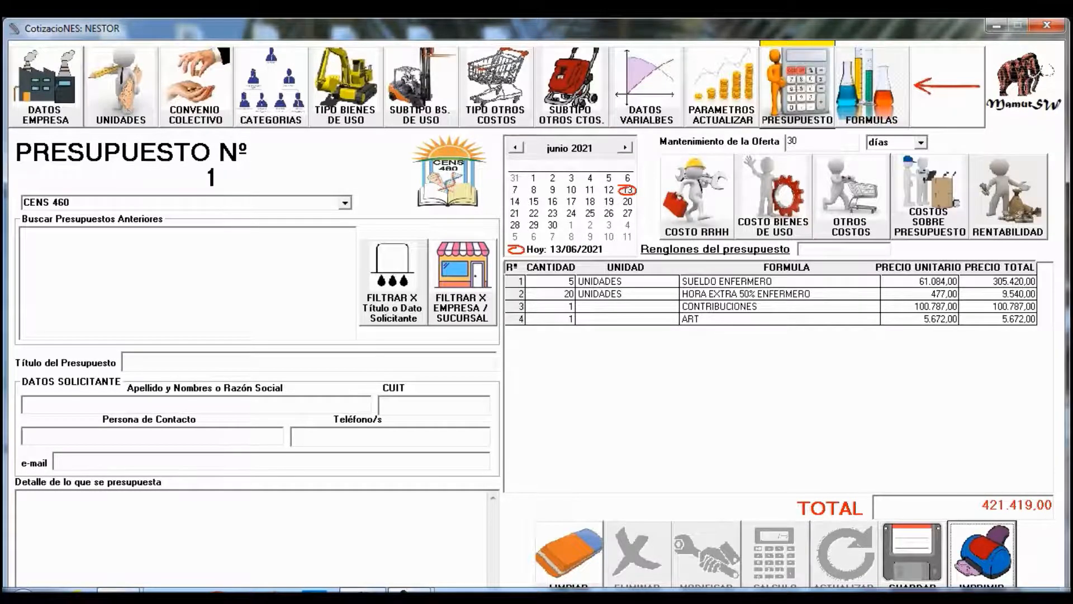
pyautogui.click(912, 554)
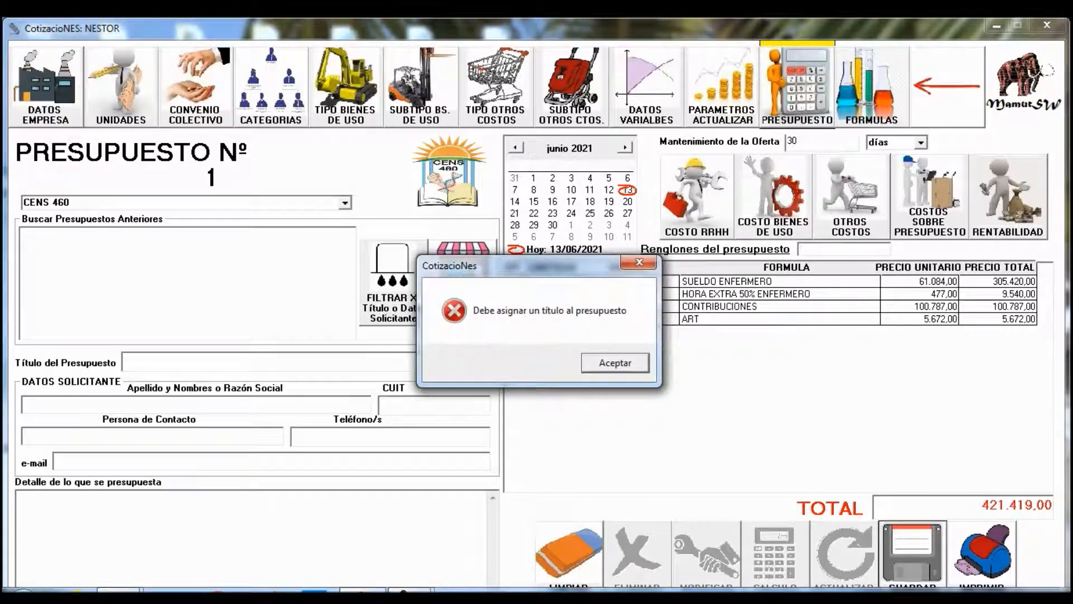
pyautogui.press('Return')
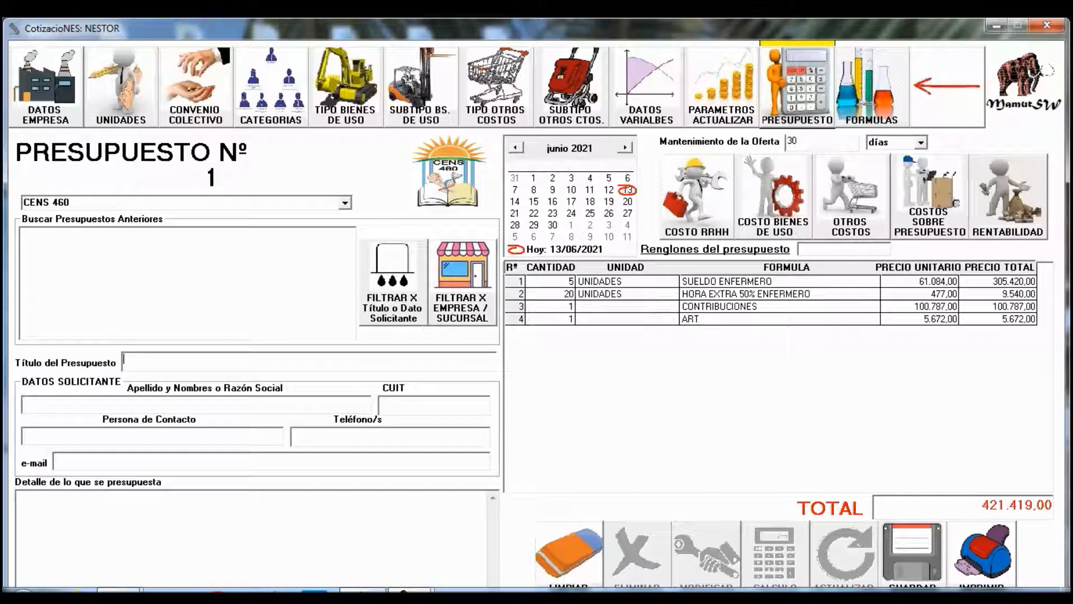
# - Title the budget 'PRUEBA', save it and confirm to start budget Nº 2
pyautogui.write('presu')
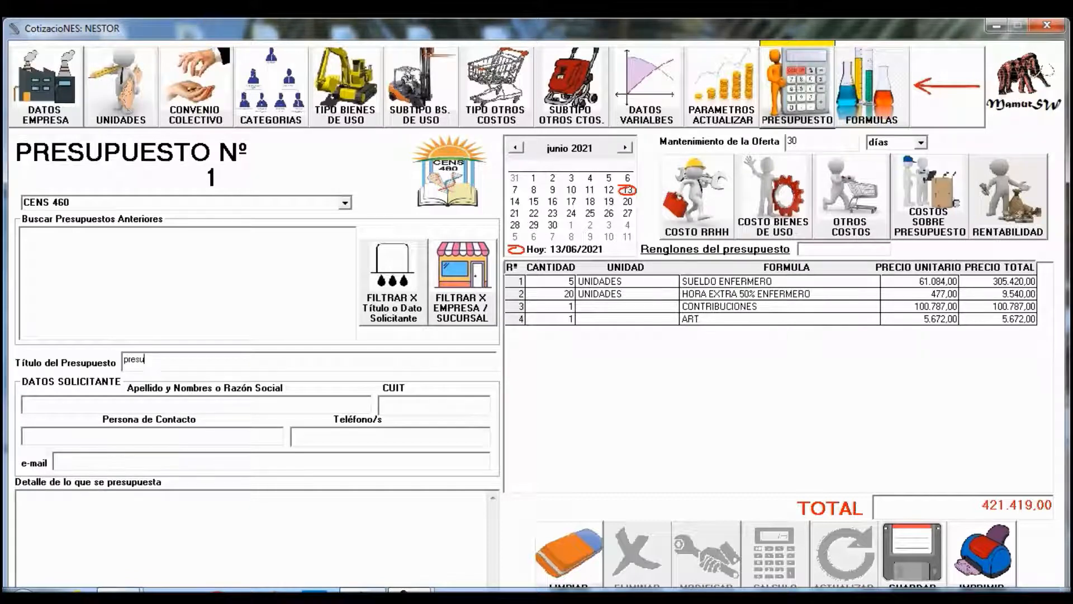
pyautogui.press('BackSpace')
pyautogui.press('BackSpace')
pyautogui.press('BackSpace')
pyautogui.write('PRUEBA')
pyautogui.click(912, 553)
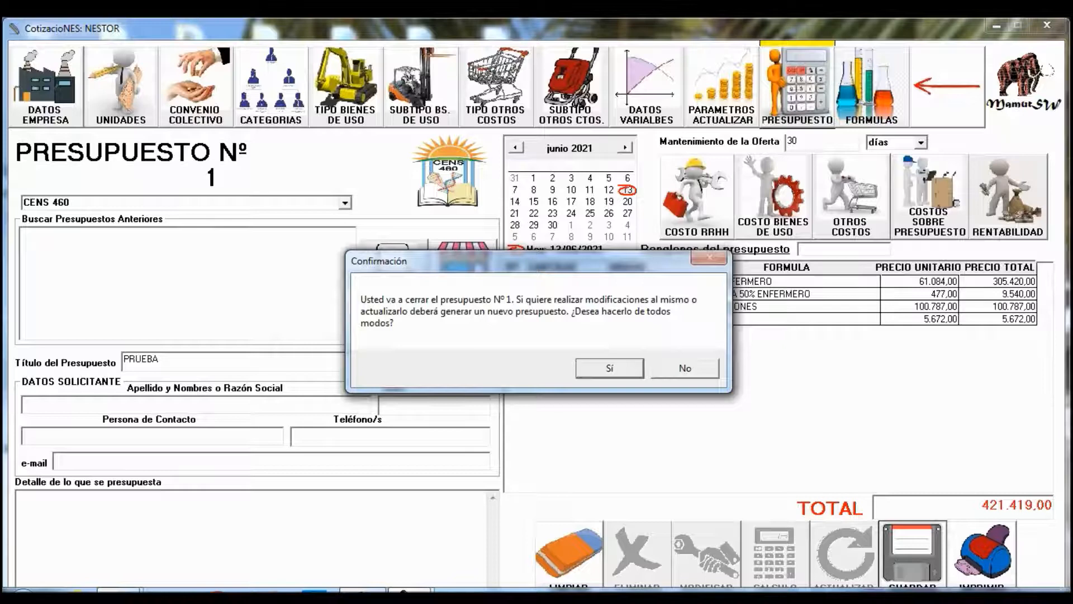
pyautogui.press('Return')
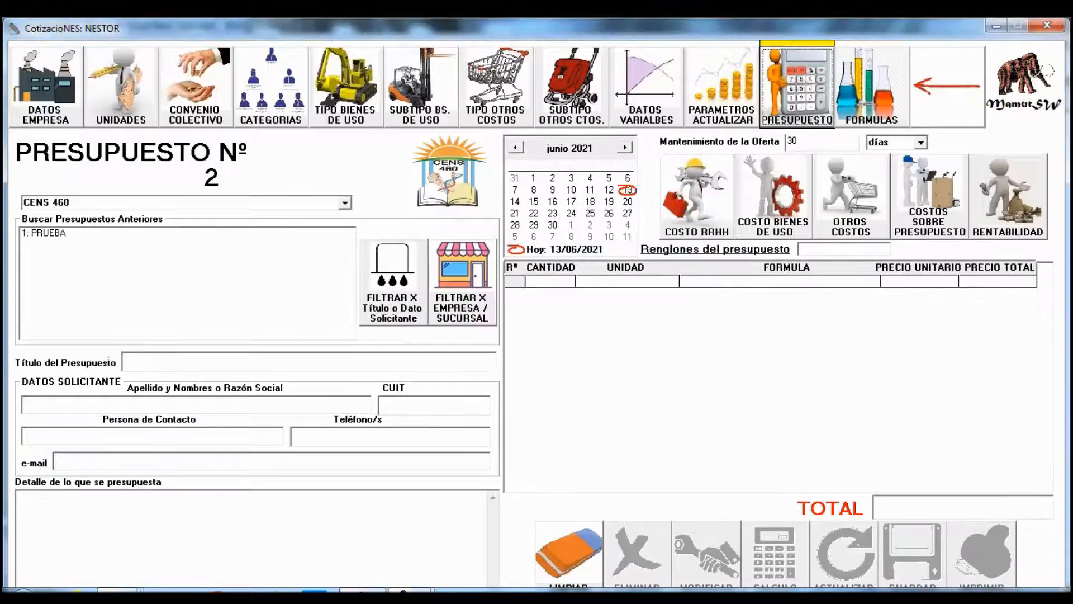
pyautogui.click(44, 232)
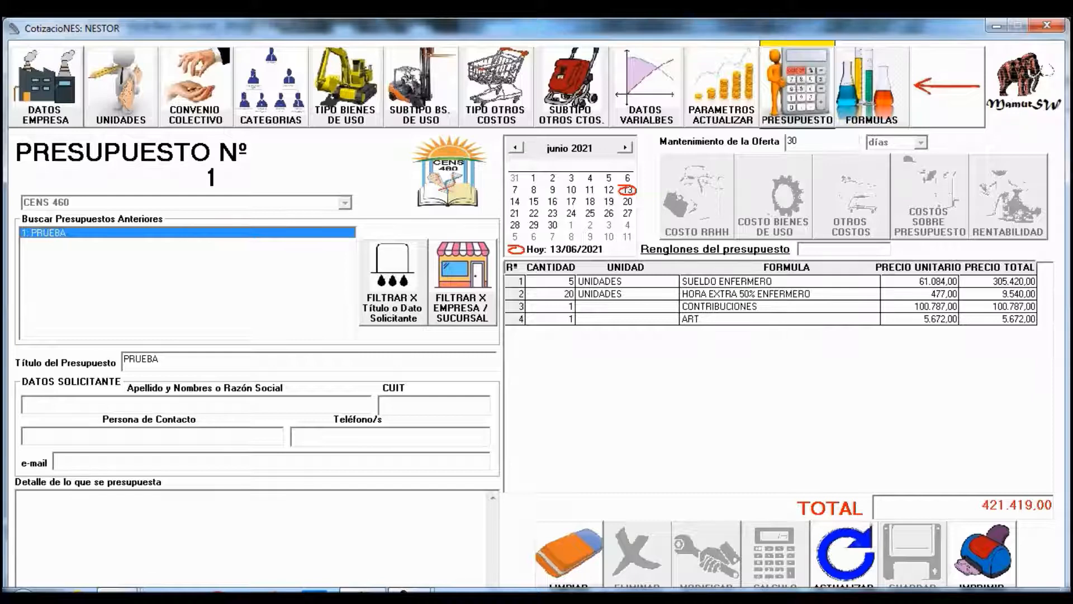
pyautogui.click(845, 554)
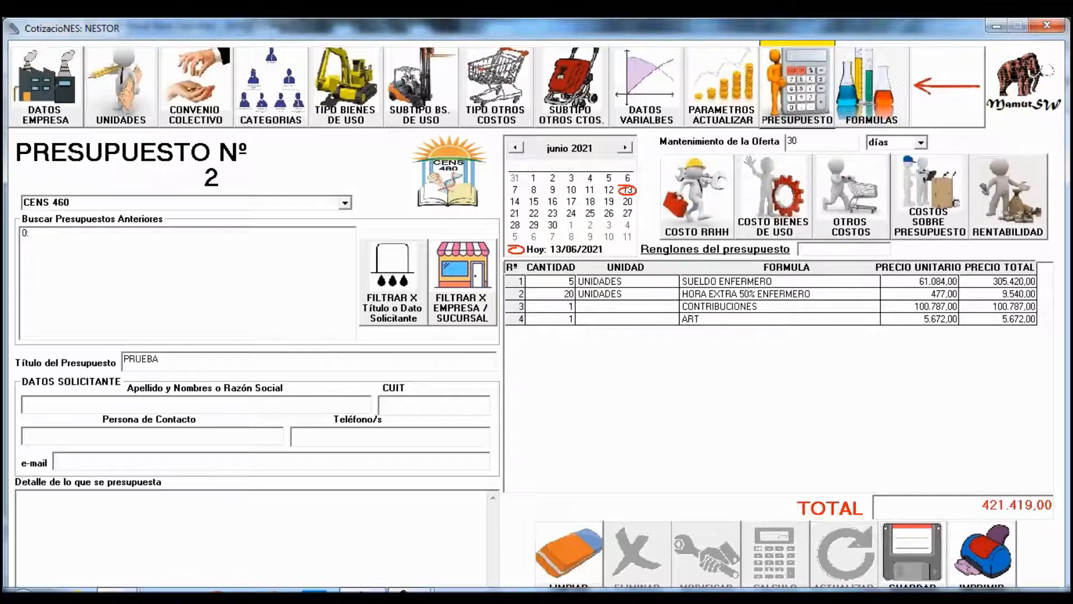
pyautogui.click(569, 554)
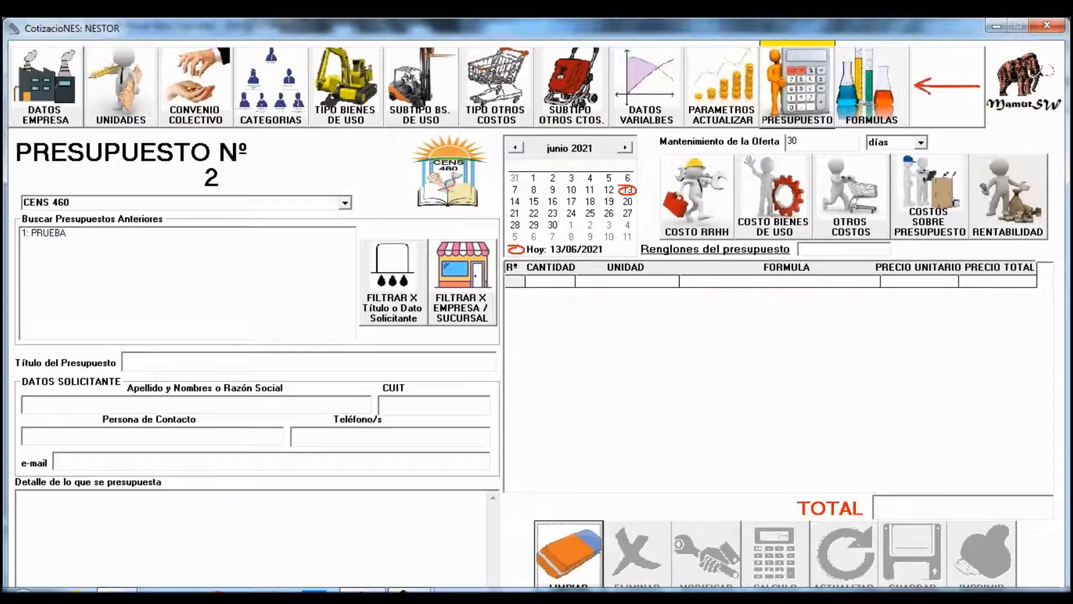
pyautogui.click(647, 87)
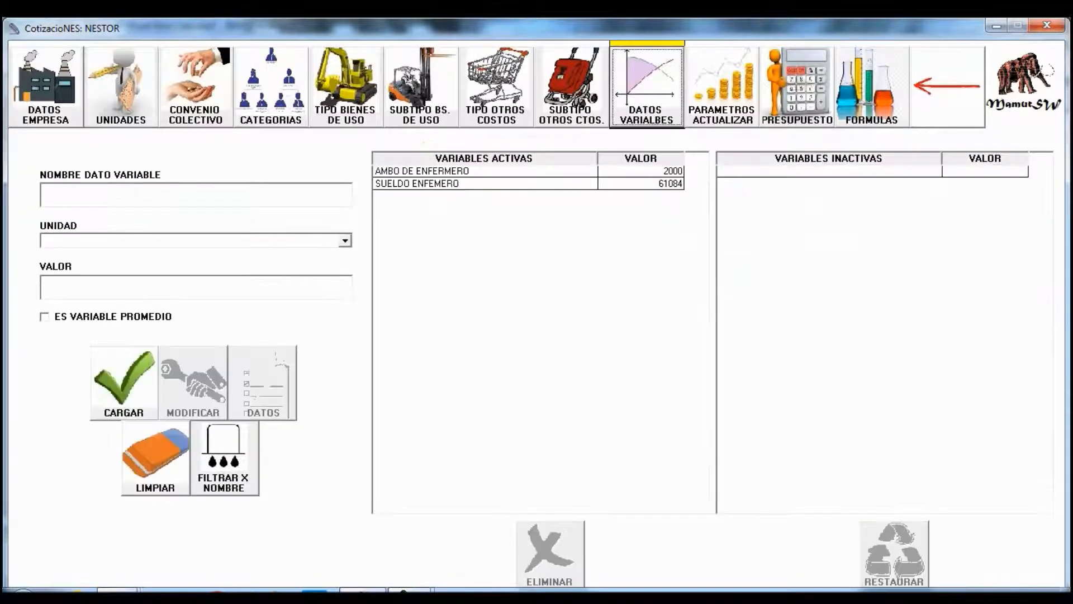
# - Change the nurse salary variable value from 61084 to 70000, then go to the update parameters
pyautogui.click(484, 184)
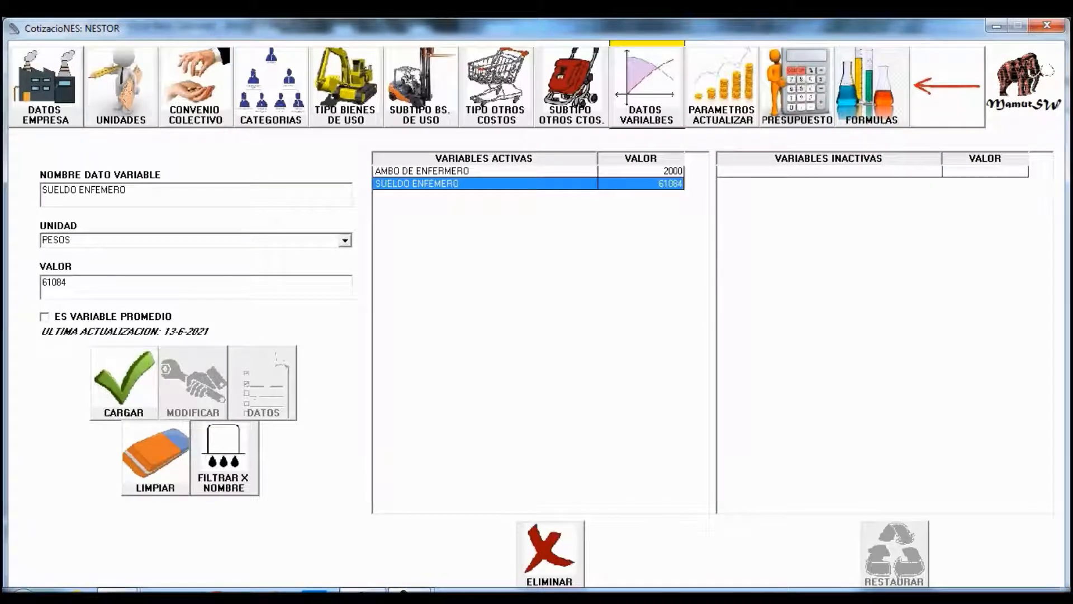
pyautogui.doubleClick(56, 283)
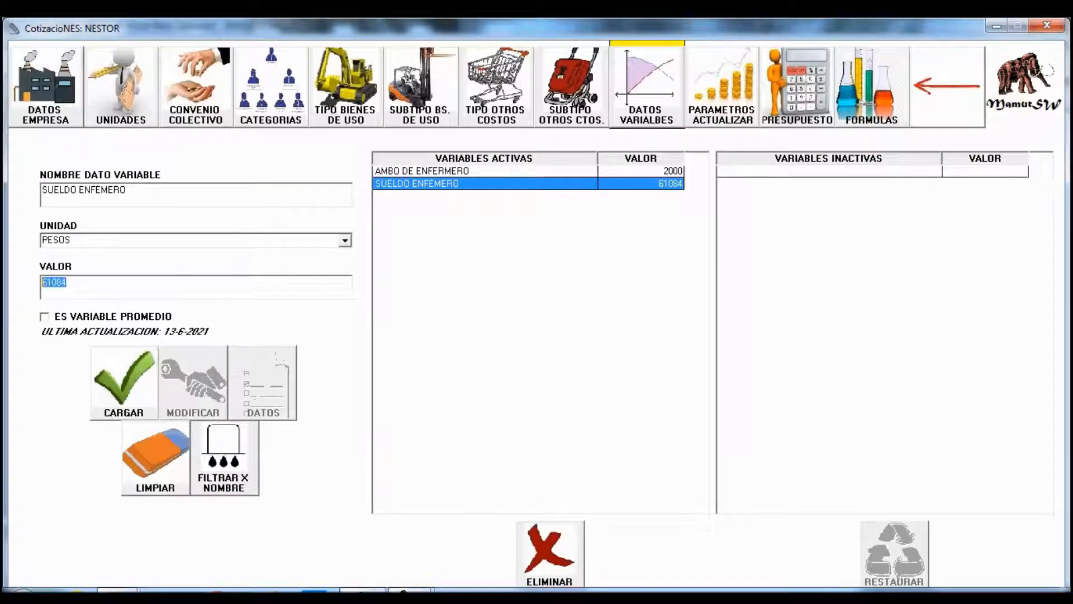
pyautogui.write('70000')
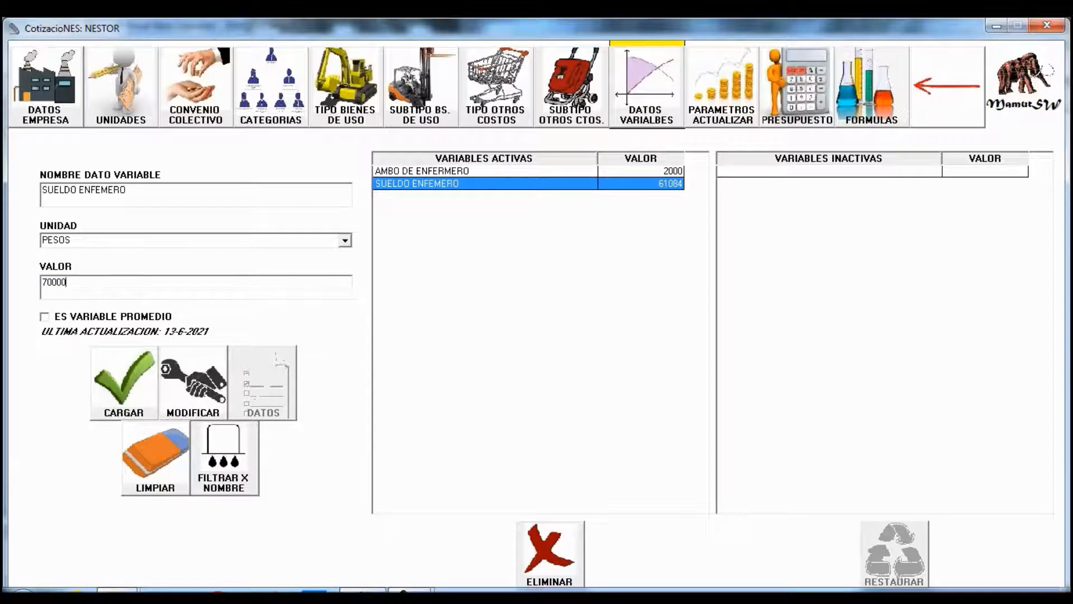
pyautogui.click(194, 383)
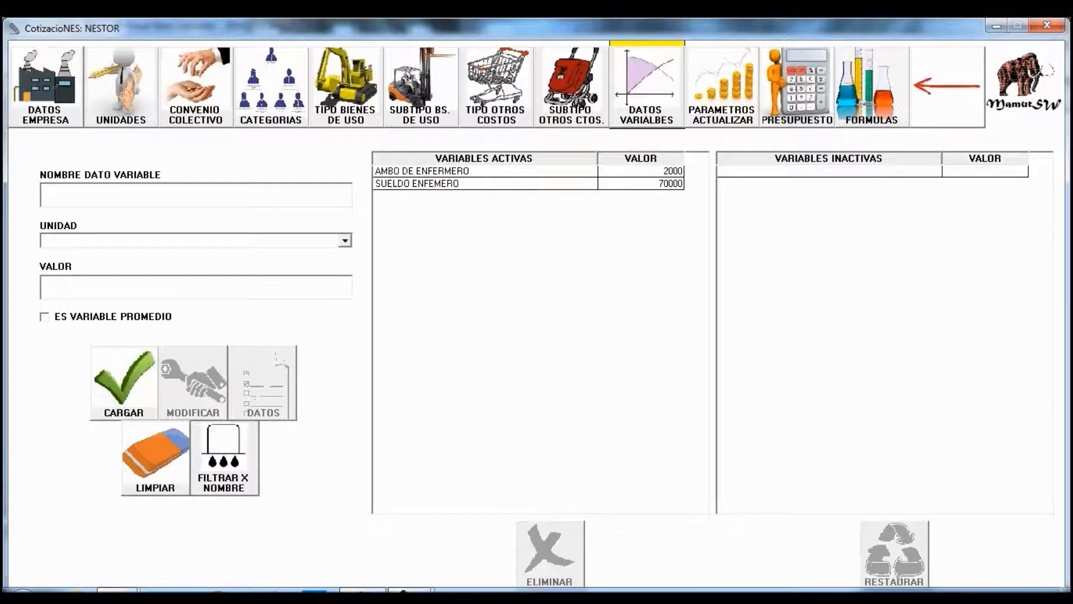
pyautogui.click(723, 87)
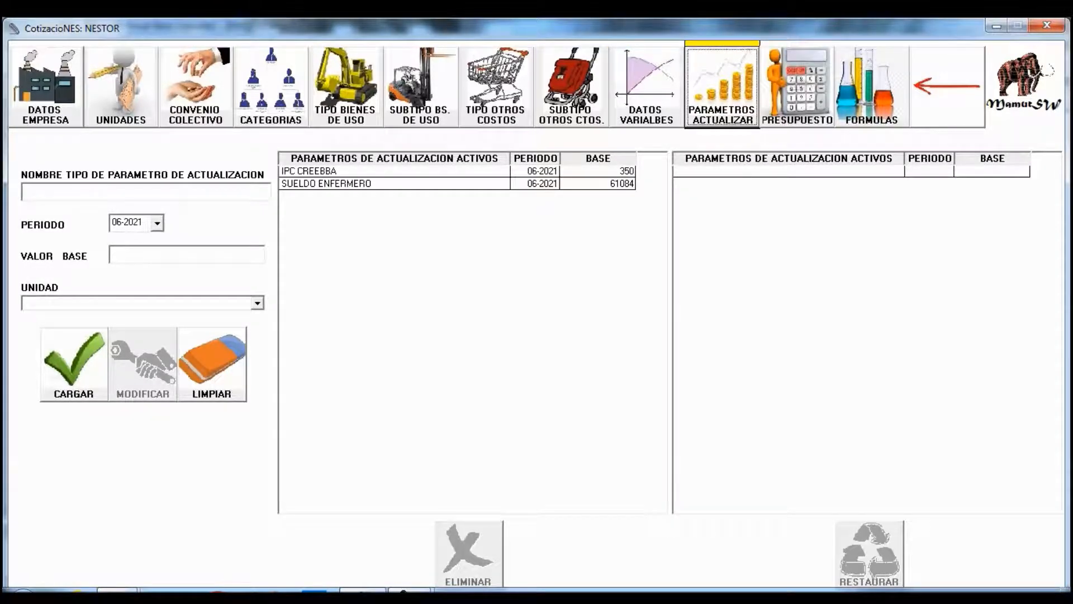
# - Give SUELDO ENFERMERO base value 70000 for period 07-2021, then return to budget Nº 2
pyautogui.click(358, 183)
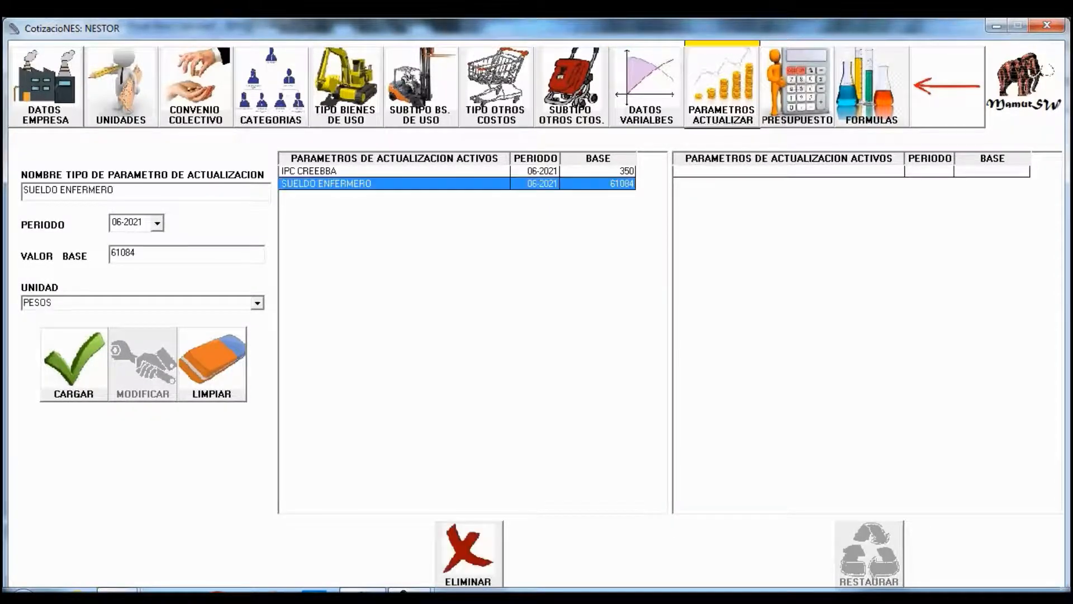
pyautogui.doubleClick(123, 252)
pyautogui.write('70000')
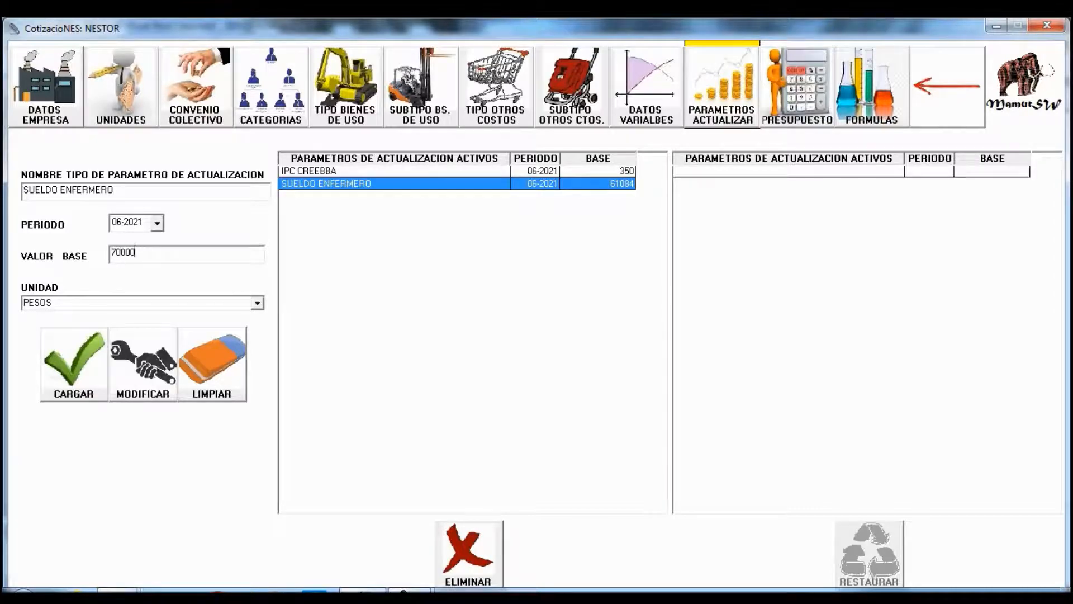
pyautogui.click(133, 223)
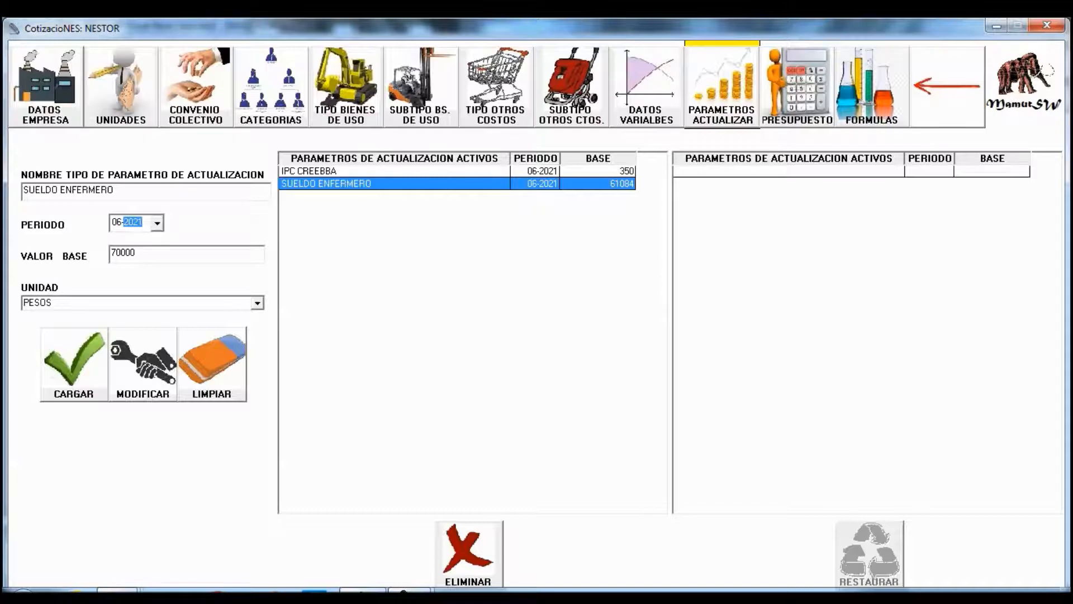
pyautogui.click(158, 223)
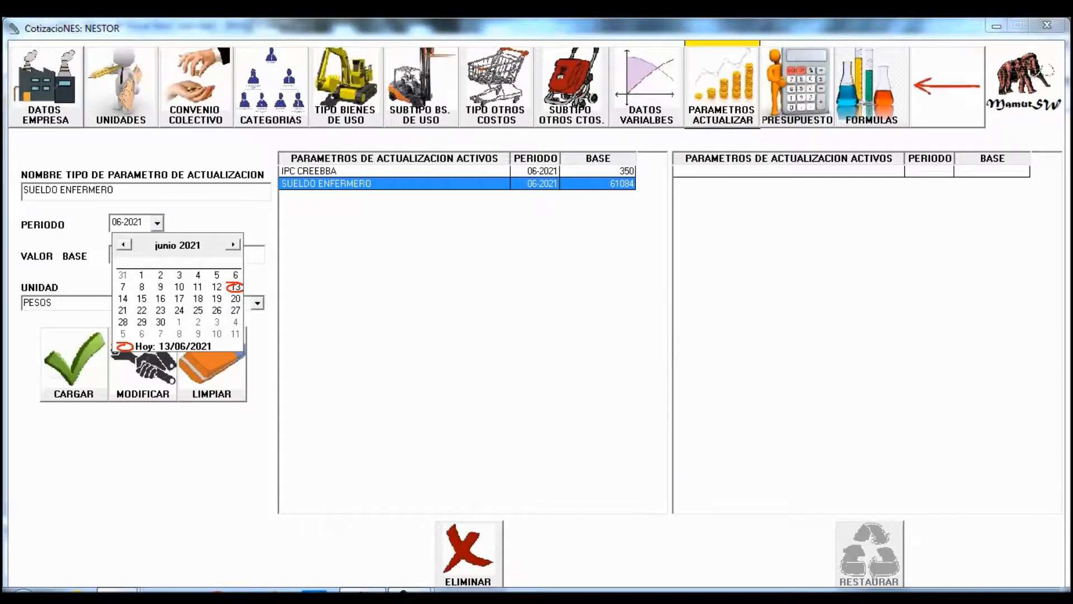
pyautogui.click(116, 222)
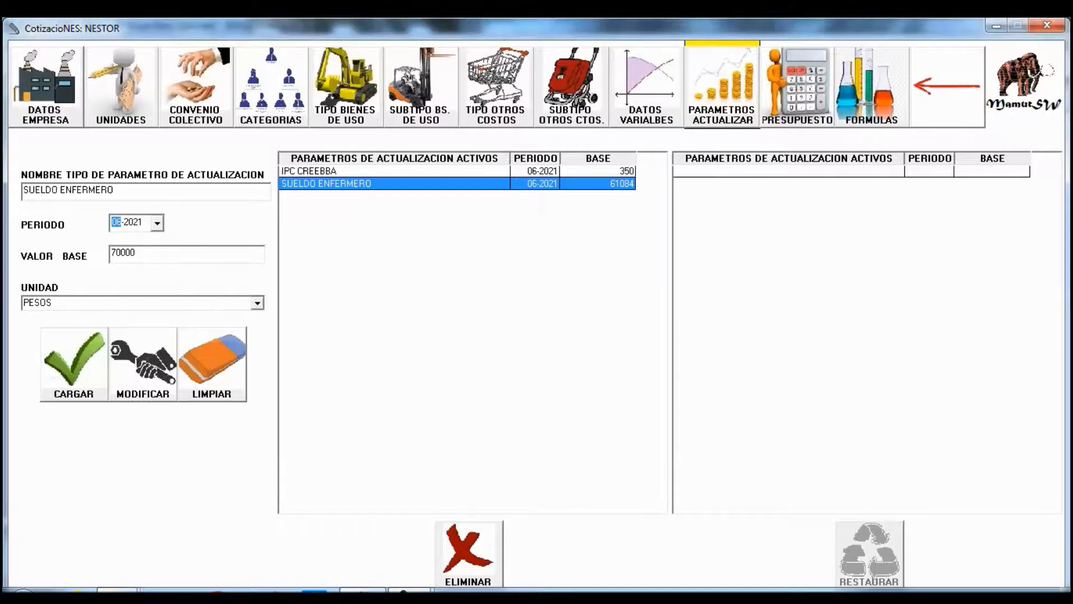
pyautogui.click(158, 223)
pyautogui.click(234, 245)
pyautogui.click(178, 275)
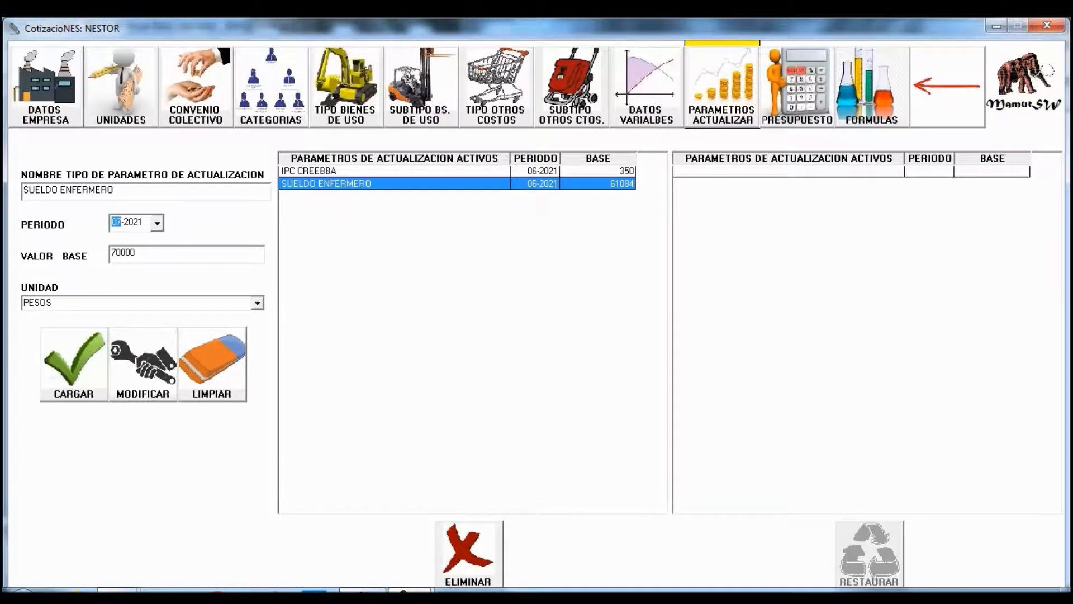
pyautogui.click(143, 364)
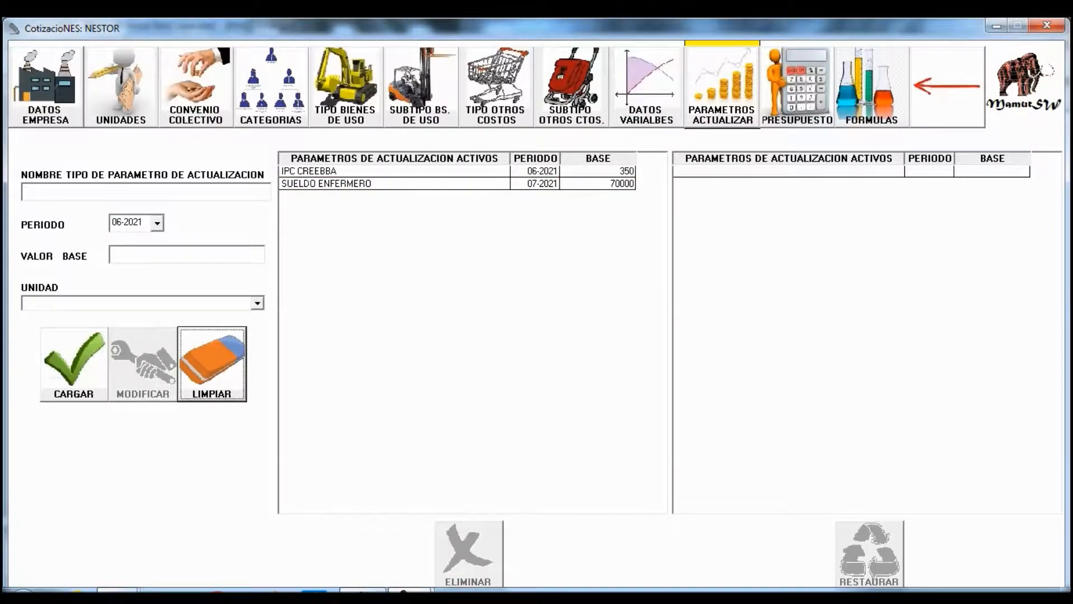
pyautogui.click(797, 87)
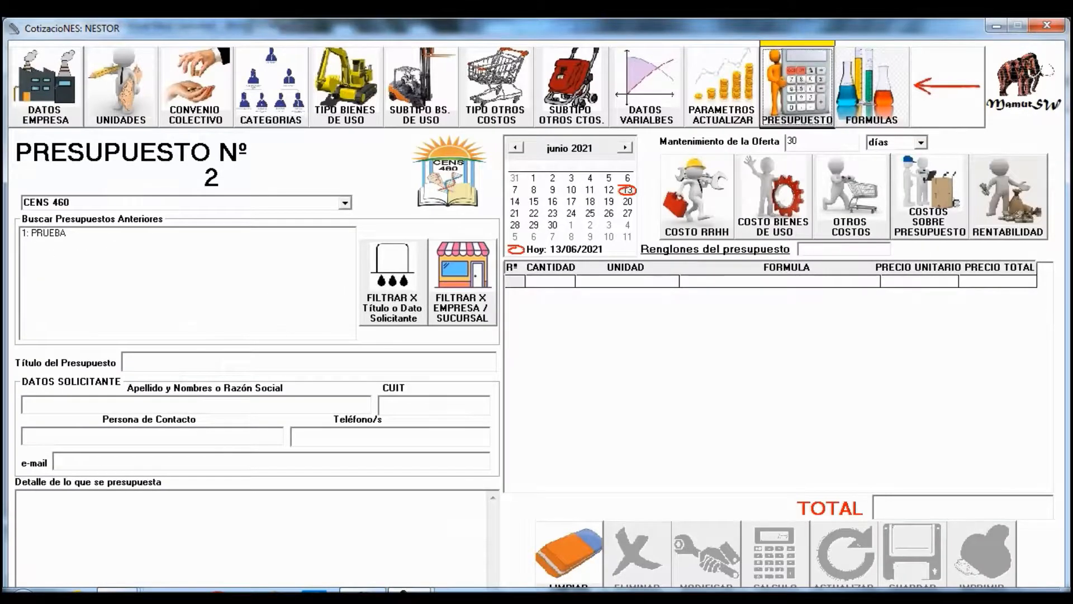
# - Load saved budget '1: PRUEBA' and recalculate it as Nº 2, totalling 482.913,00
pyautogui.click(50, 233)
pyautogui.click(50, 233)
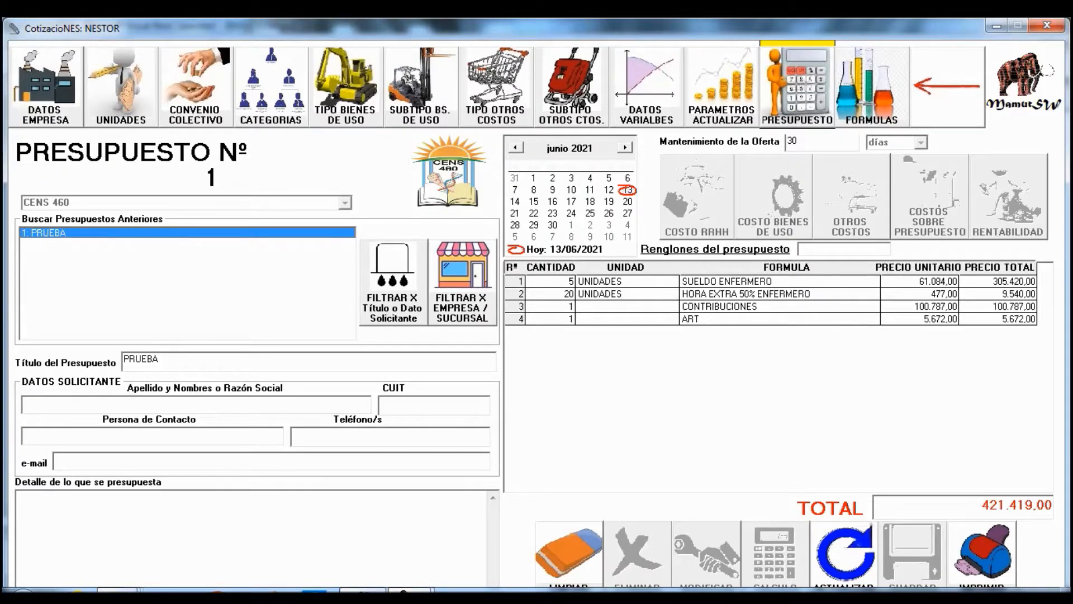
pyautogui.click(845, 554)
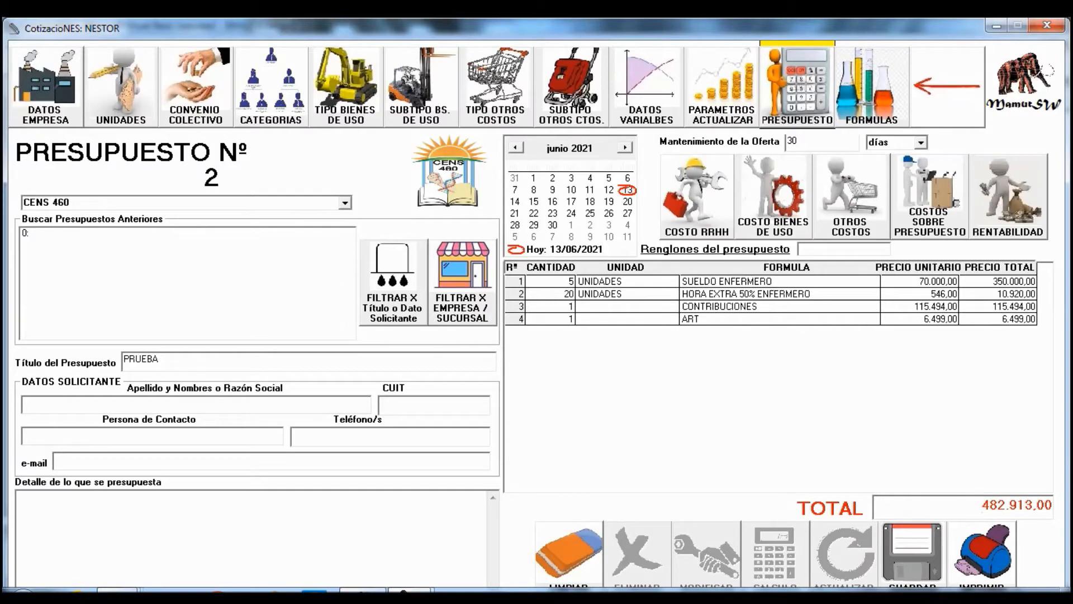